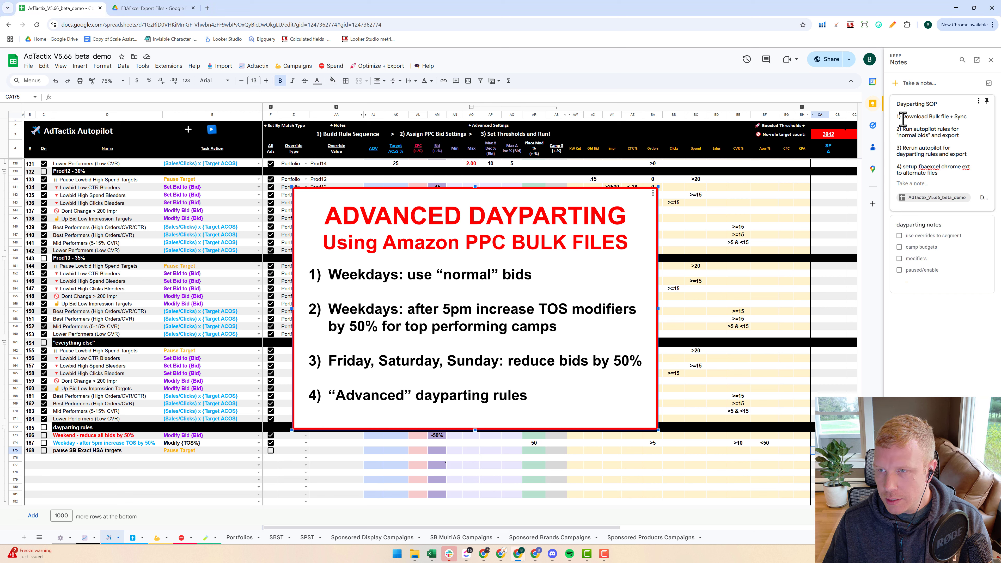
# Review the Dayparting SOP note, the import and bulk file export options, and the Prod1 bidding rules.
pyautogui.moveTo(898, 116); pyautogui.dragTo(957, 118)
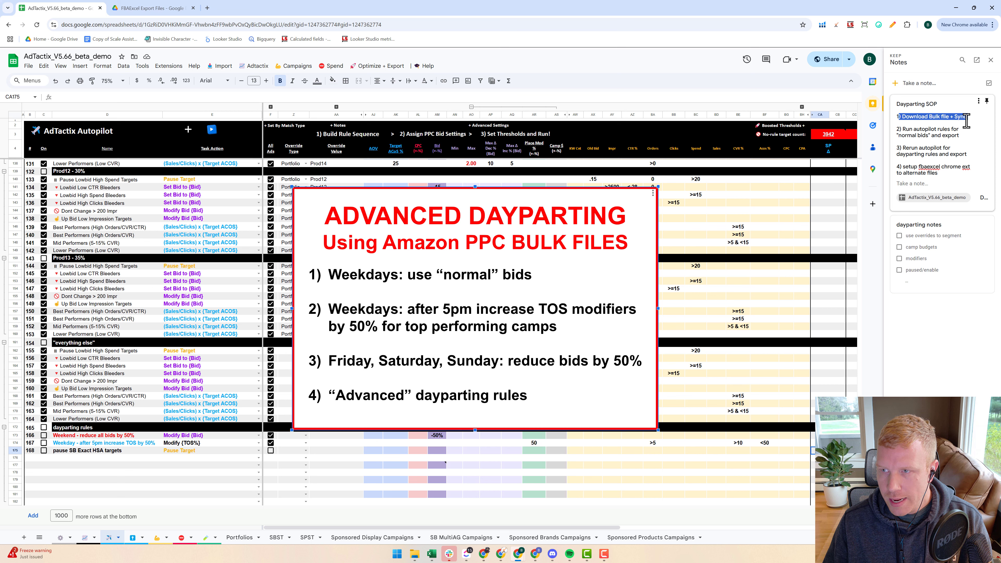
pyautogui.moveTo(965, 121); pyautogui.dragTo(968, 118)
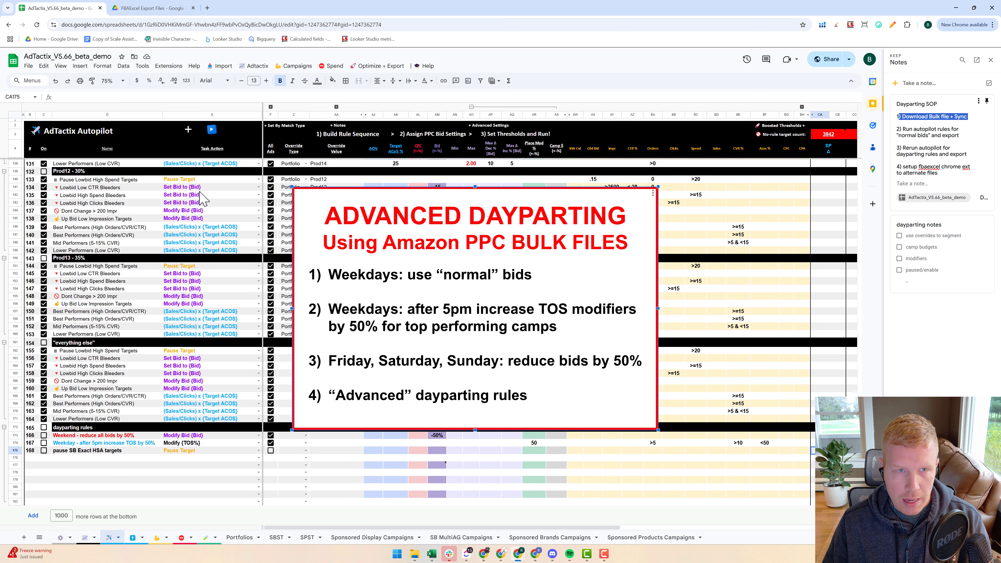
pyautogui.click(224, 68)
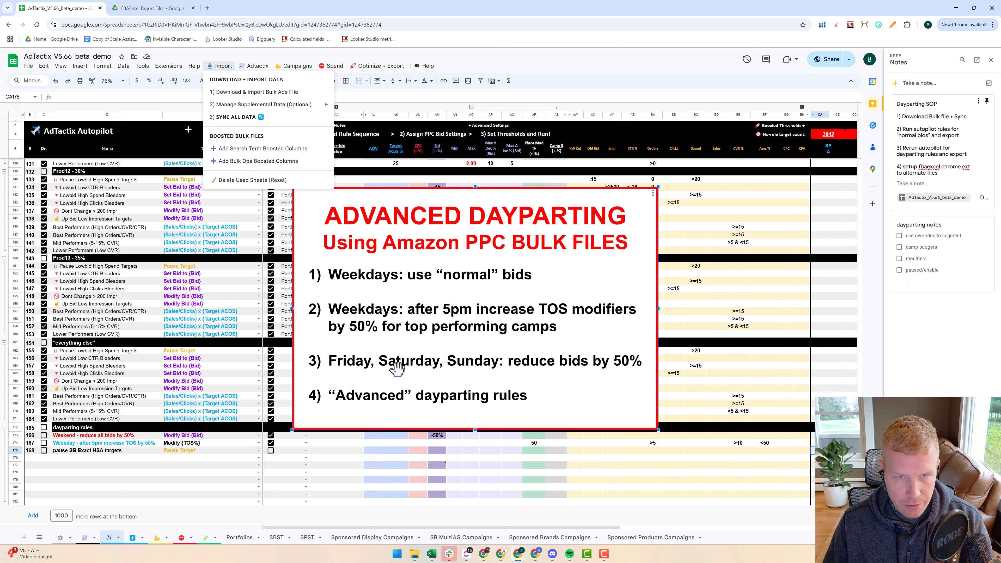
pyautogui.click(376, 66)
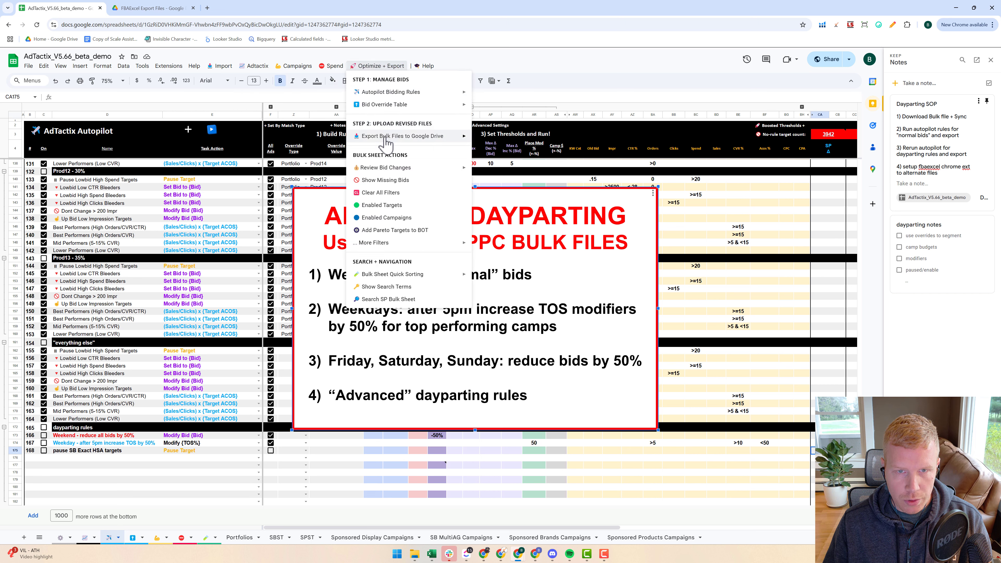
pyautogui.moveTo(402, 136)
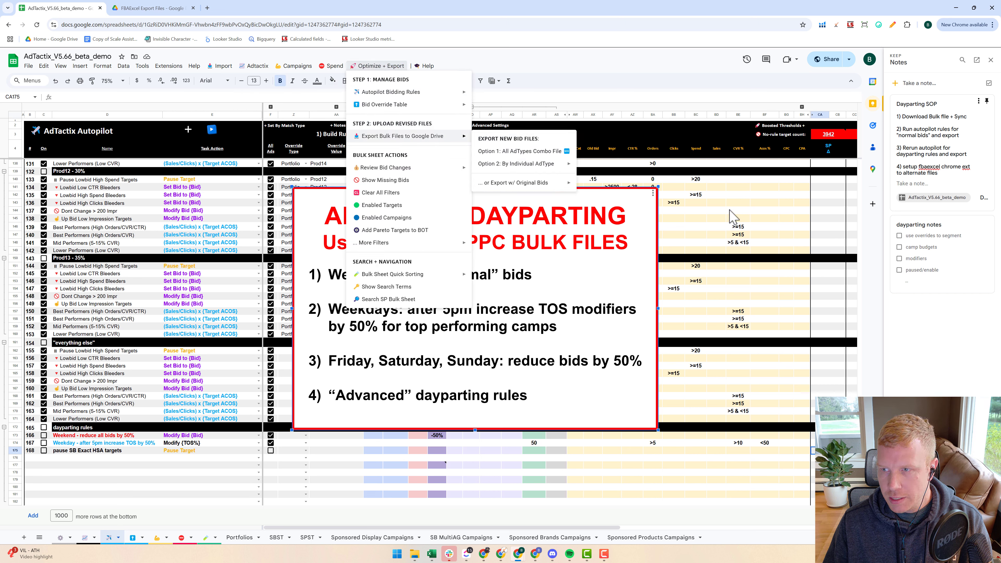
pyautogui.moveTo(899, 117); pyautogui.dragTo(968, 117)
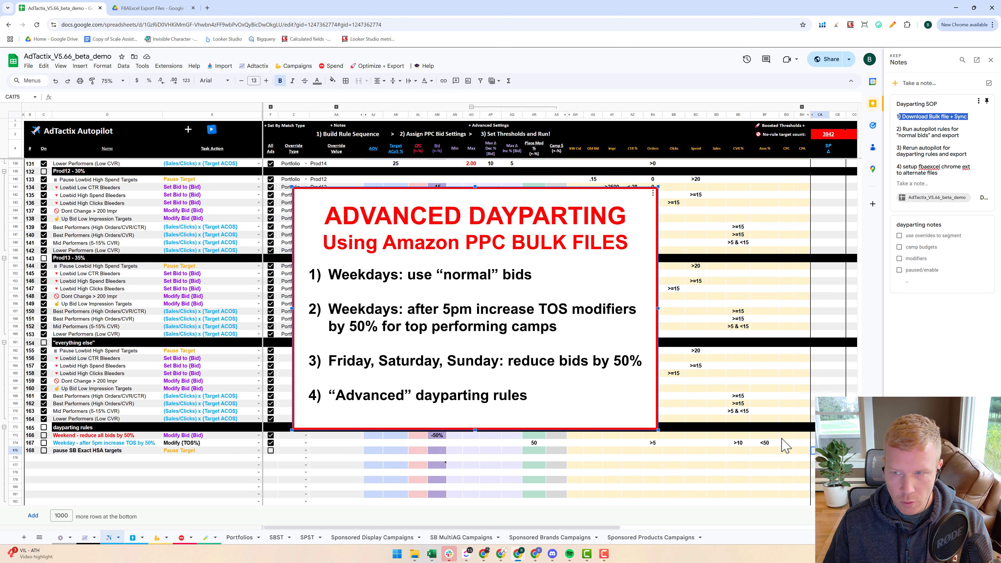
pyautogui.click(916, 137)
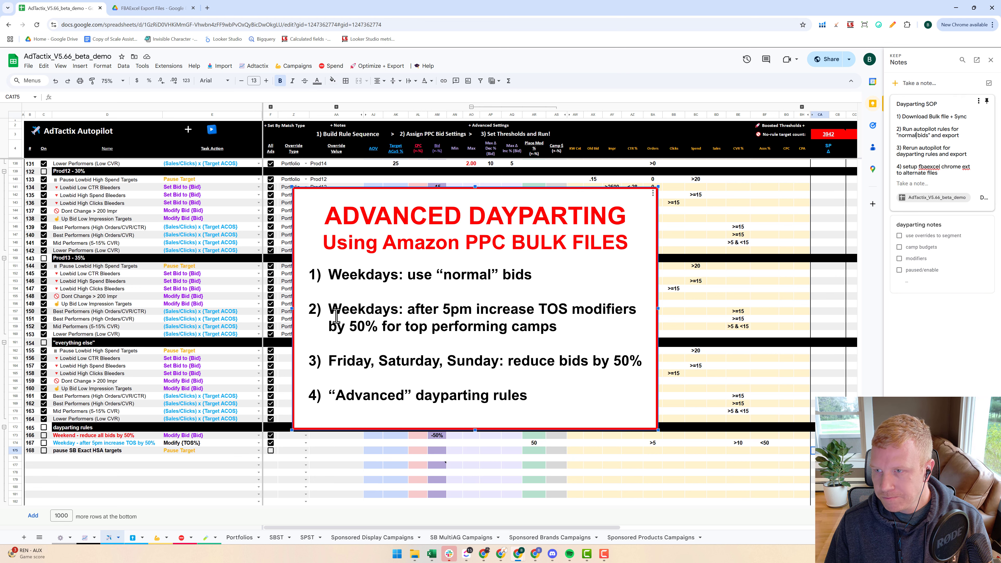
pyautogui.scroll(20, 336, 315)
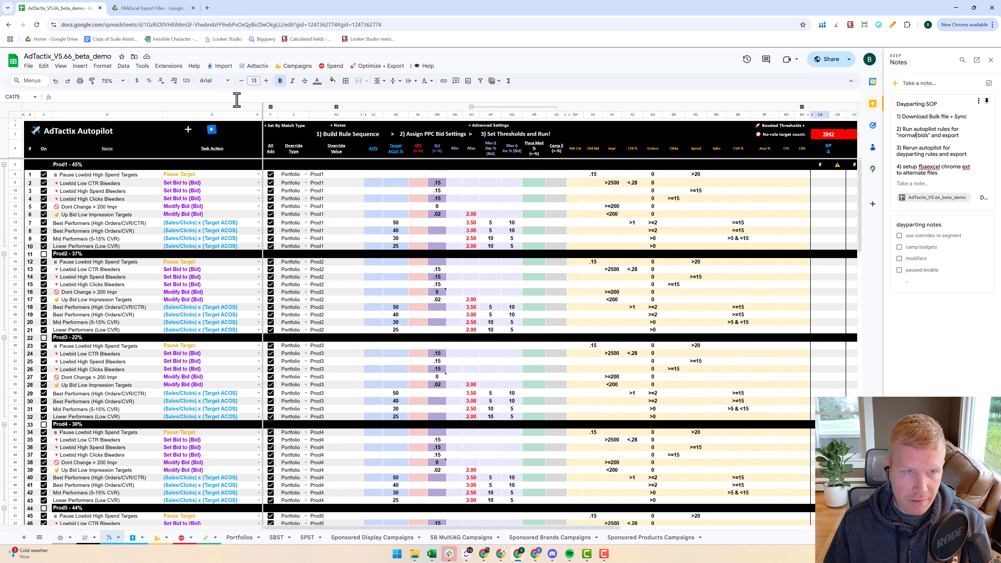
pyautogui.click(221, 66)
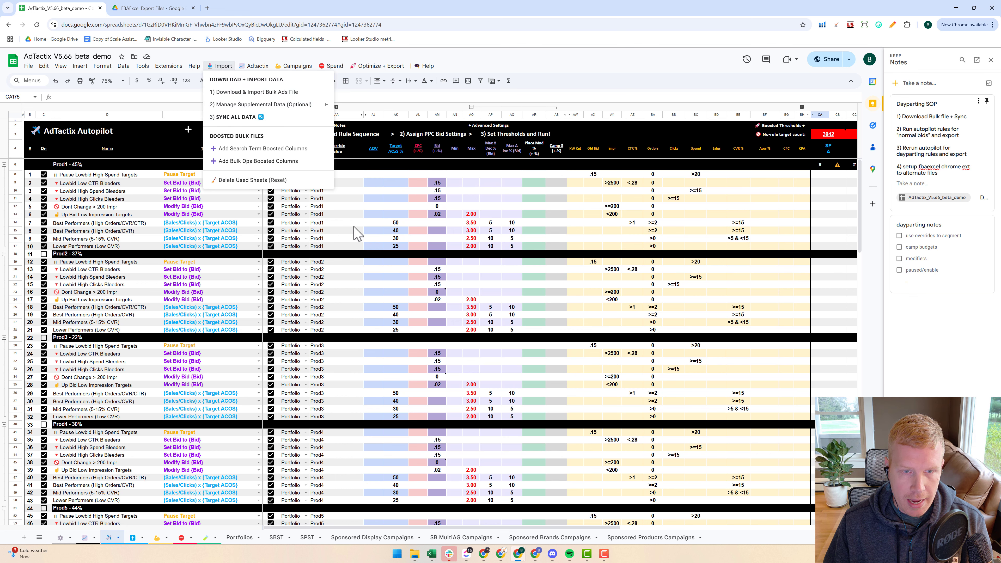
pyautogui.click(336, 223)
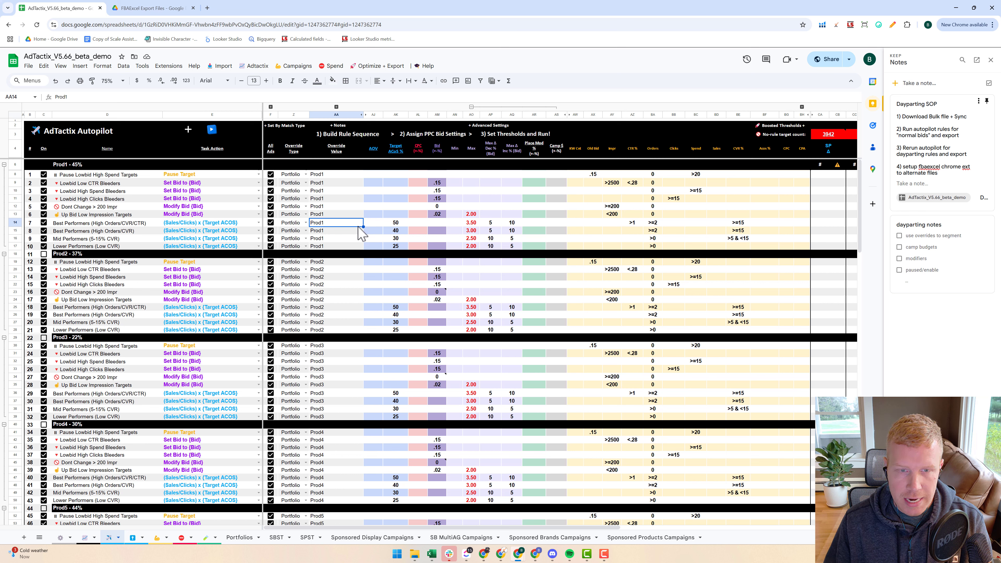
pyautogui.click(359, 232)
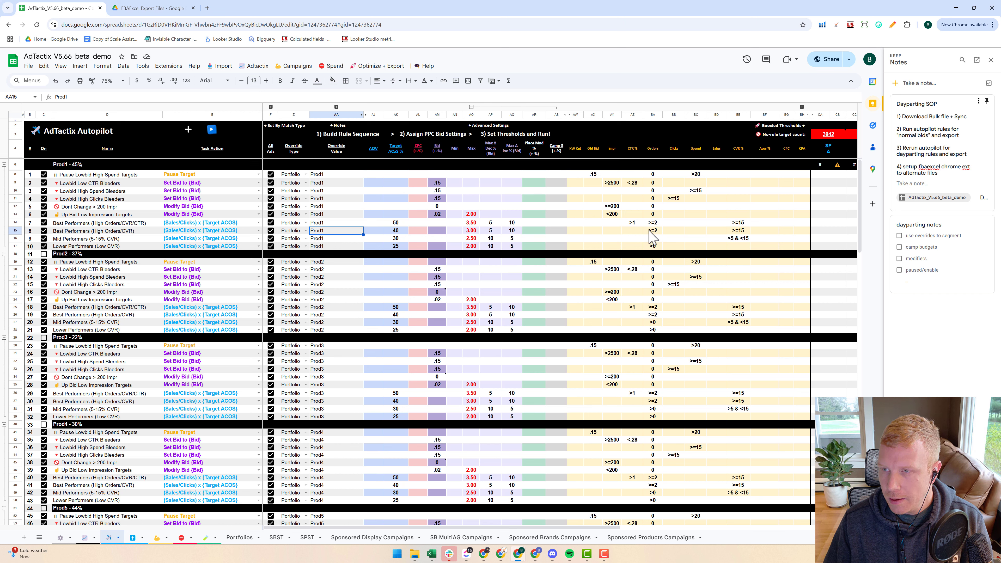
pyautogui.click(360, 214)
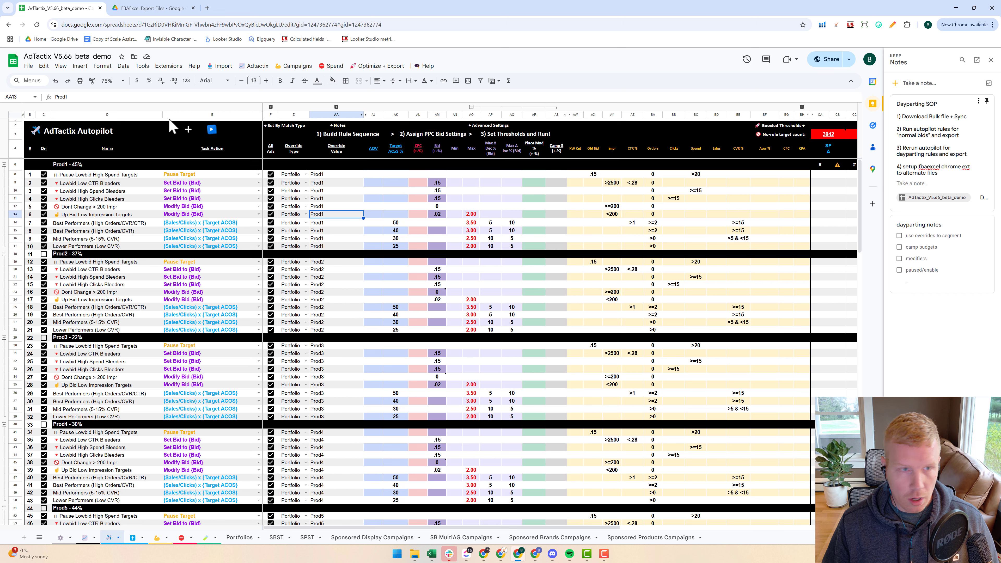
# Check the rule list from Prod1 down to the dayparting rules and run the Autopilot bidding rules.
pyautogui.click(122, 81)
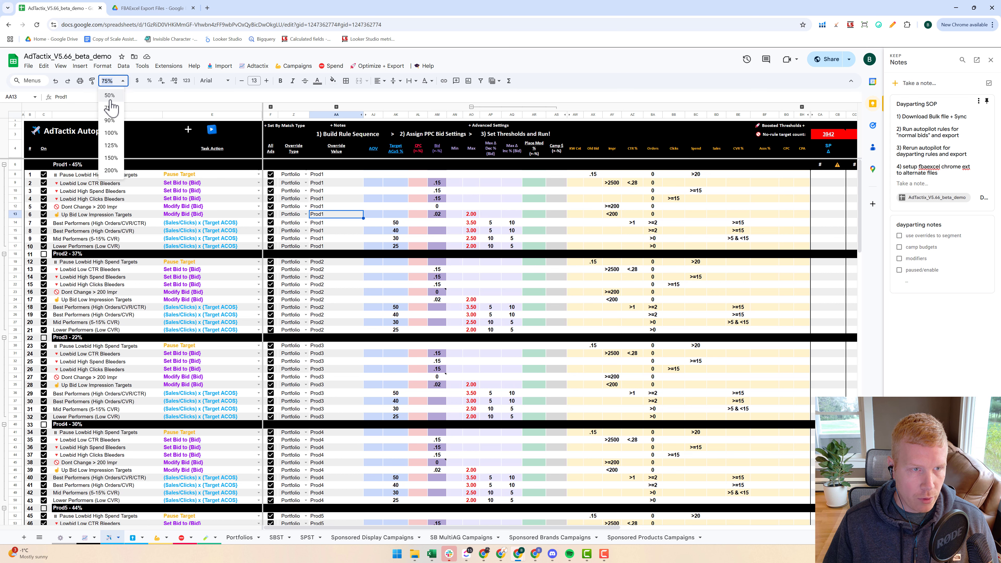
pyautogui.click(110, 97)
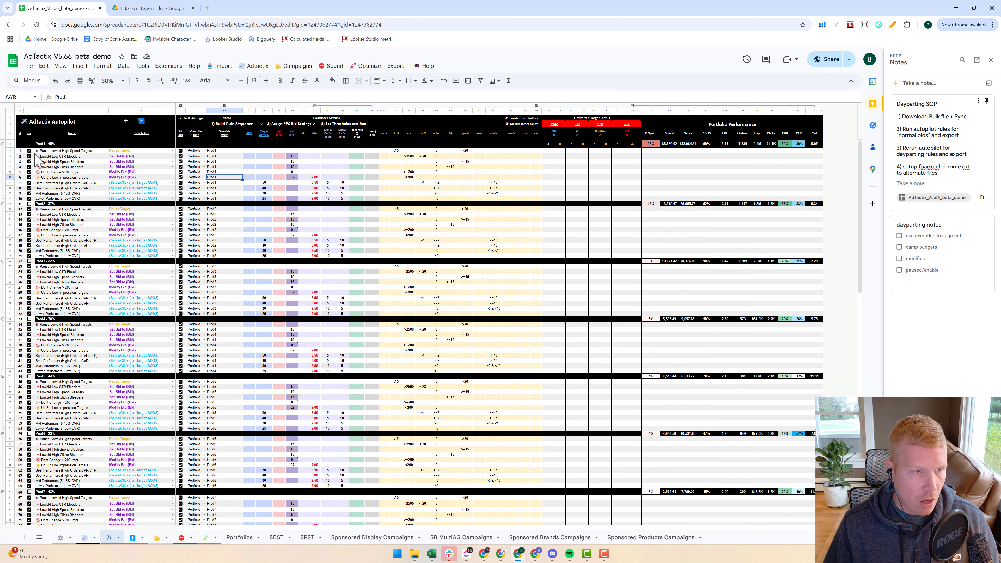
pyautogui.scroll(-10, 83, 272)
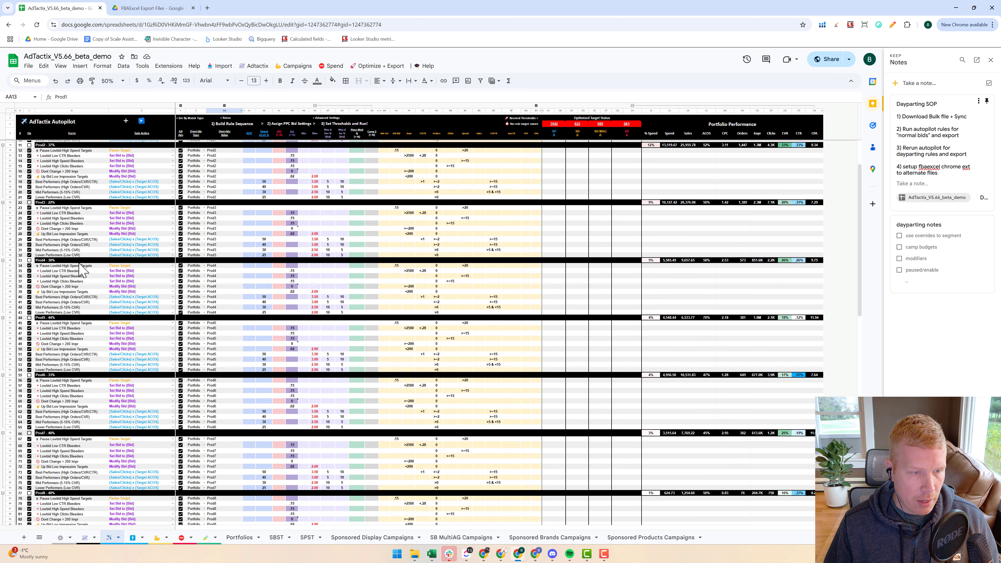
pyautogui.scroll(-8, 83, 273)
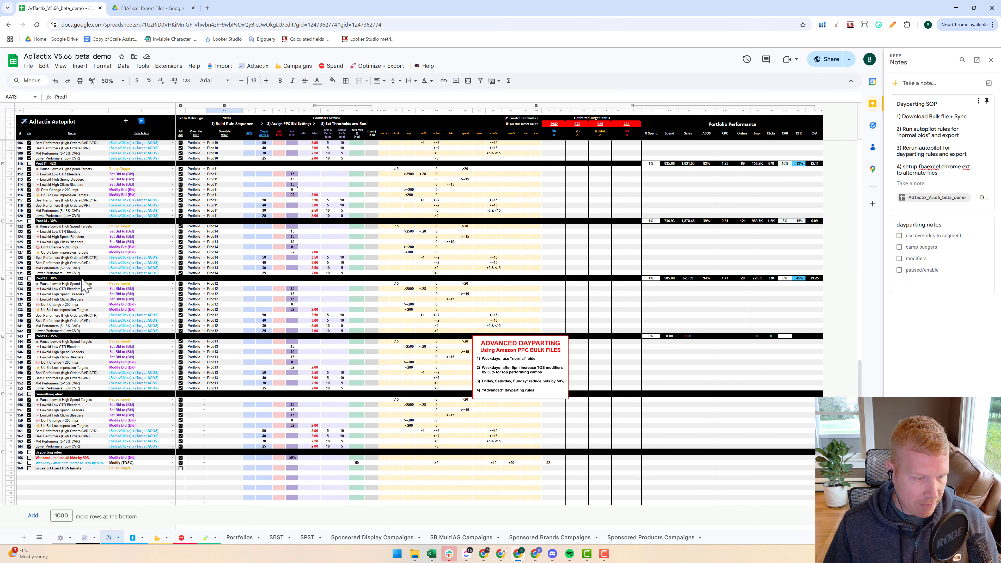
pyautogui.scroll(20, 99, 326)
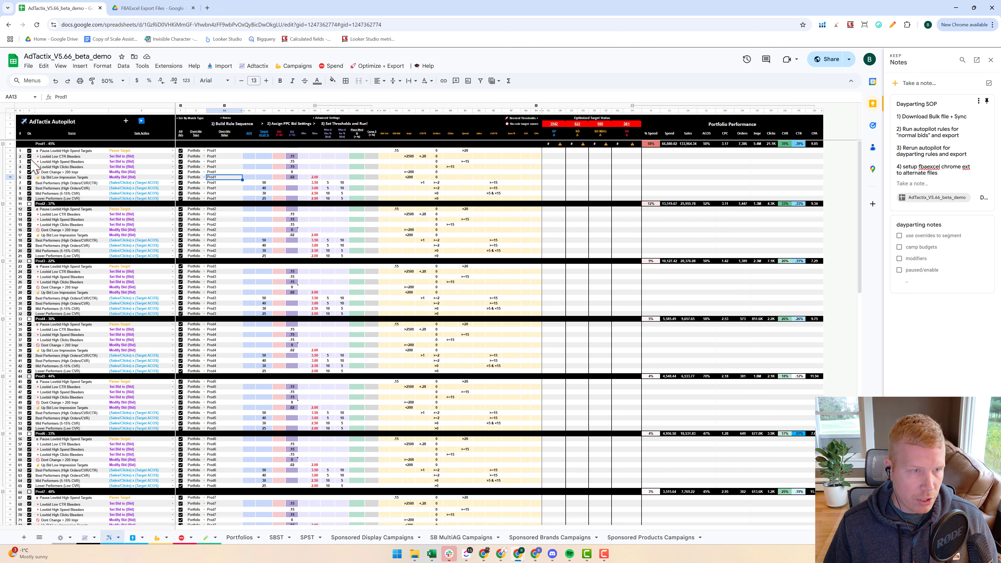
pyautogui.click(142, 121)
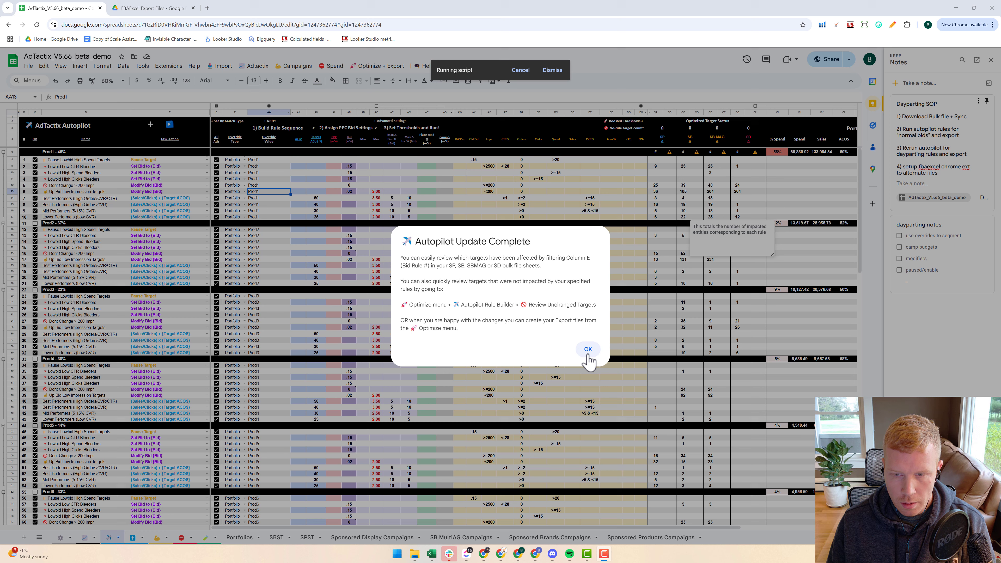
pyautogui.click(588, 349)
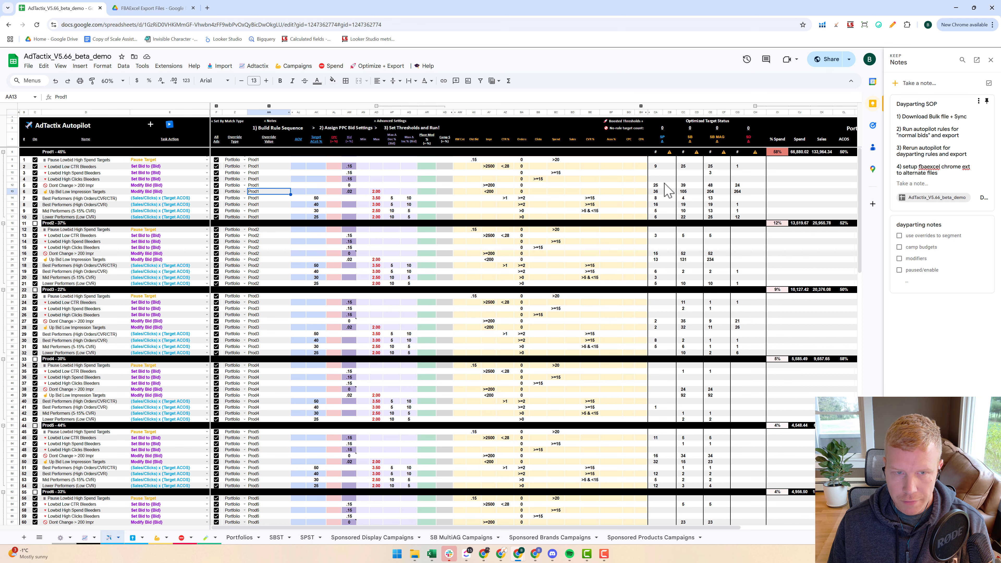
# Examine the rule numbers and new bids in the Sponsored Products Campaigns sheet.
pyautogui.click(668, 538)
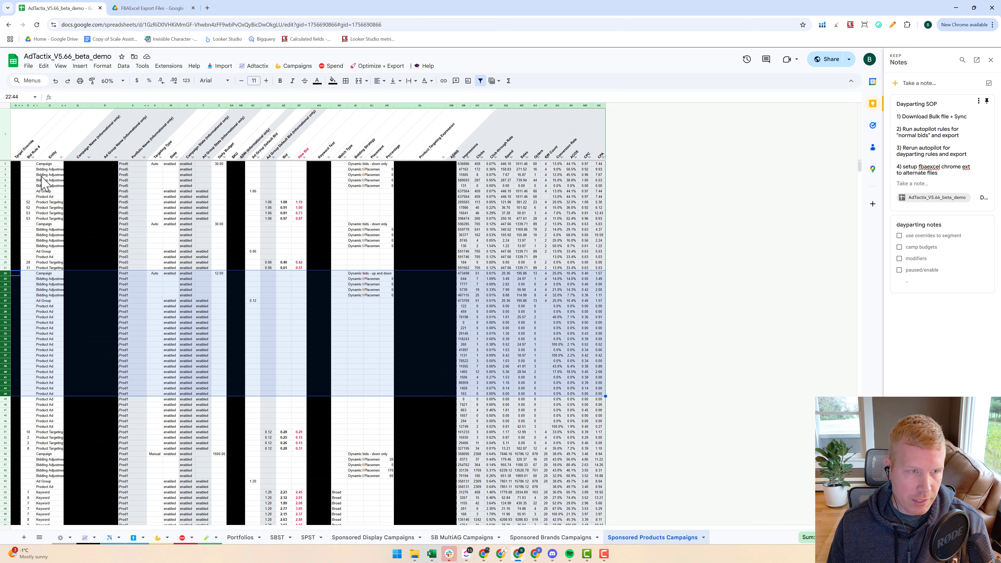
pyautogui.click(47, 170)
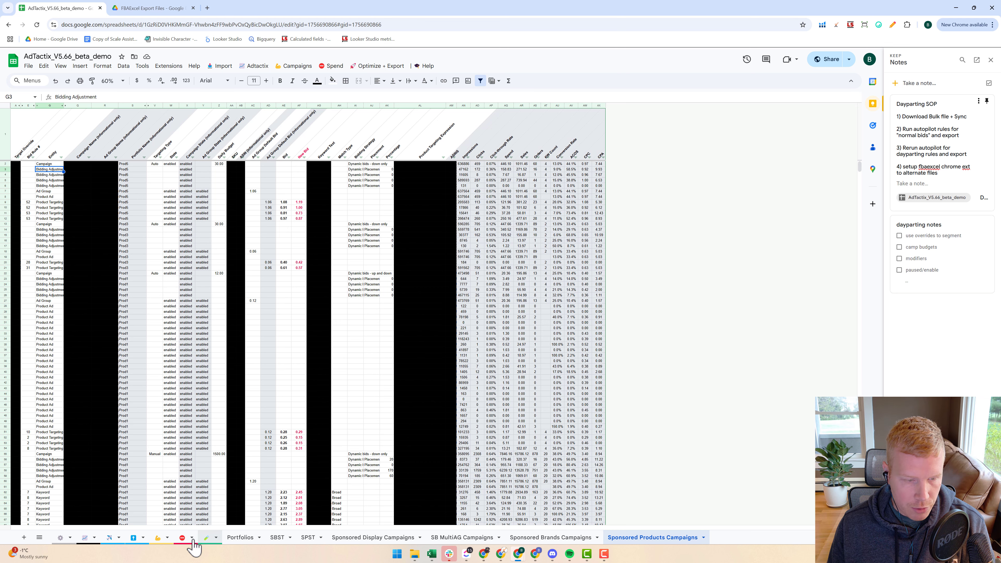
pyautogui.click(110, 539)
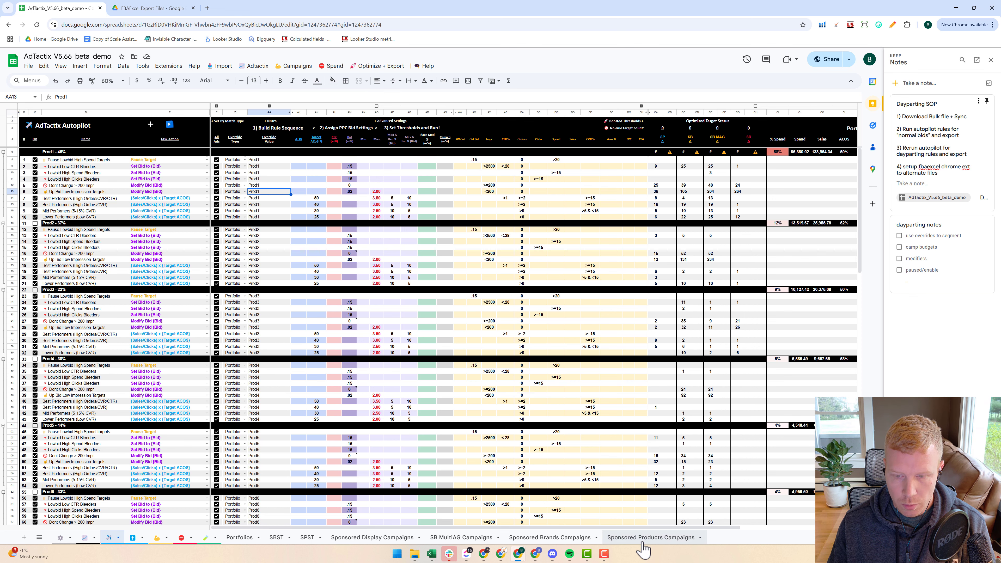
pyautogui.click(646, 539)
pyautogui.moveTo(299, 202); pyautogui.dragTo(300, 274)
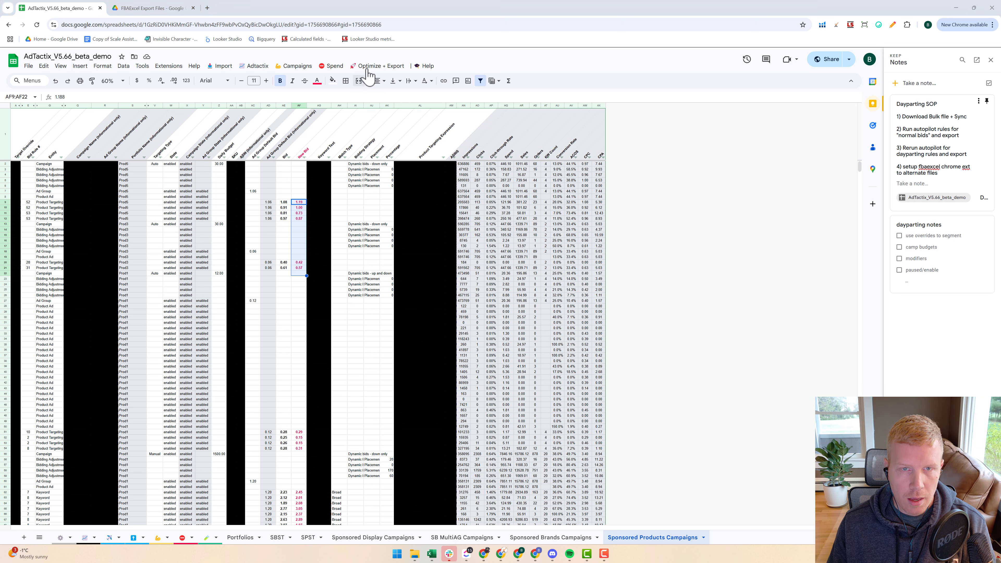
# Export the new bids to Google Drive as an all-ad-types combo bulk file.
pyautogui.click(374, 66)
pyautogui.moveTo(404, 136)
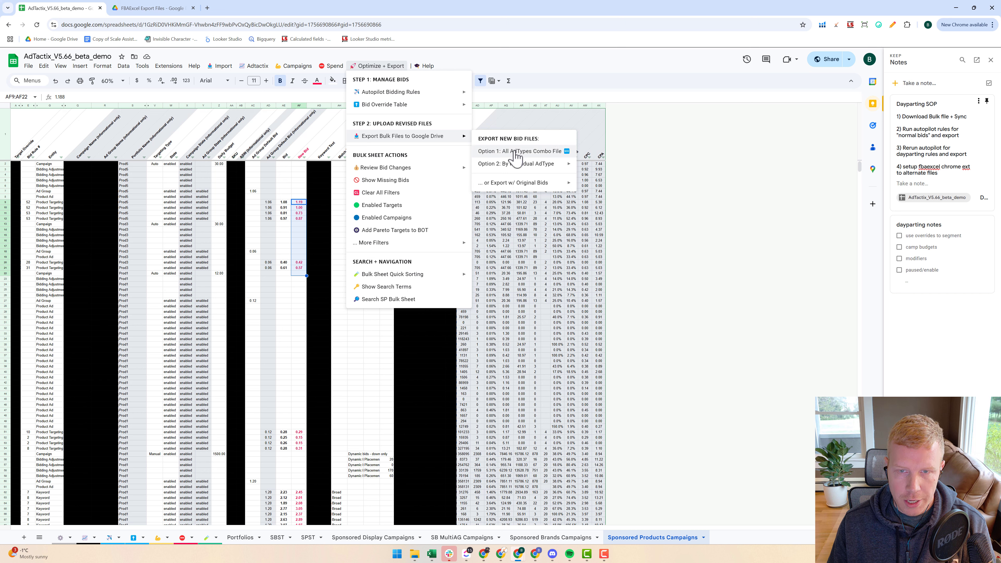
pyautogui.click(525, 154)
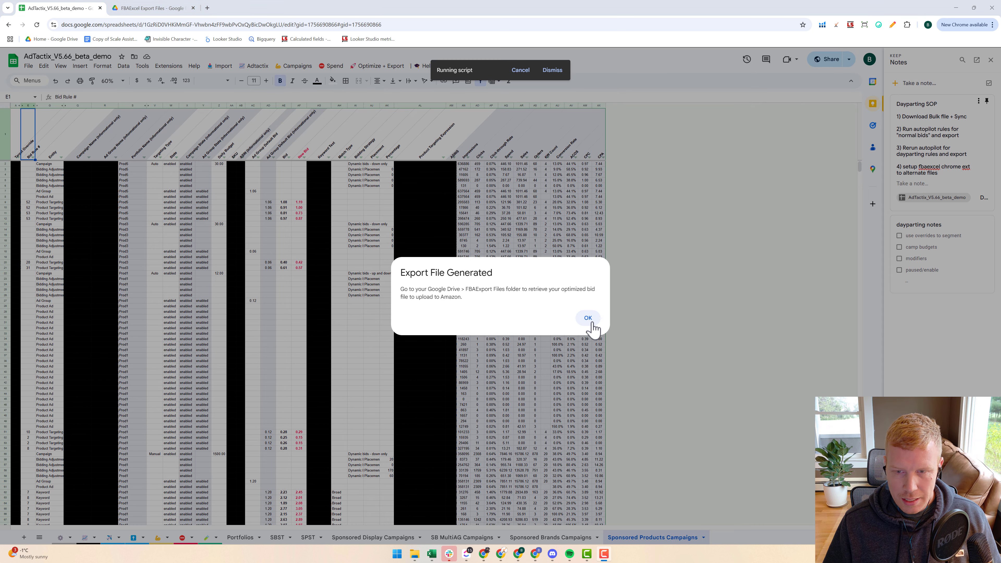
pyautogui.click(589, 318)
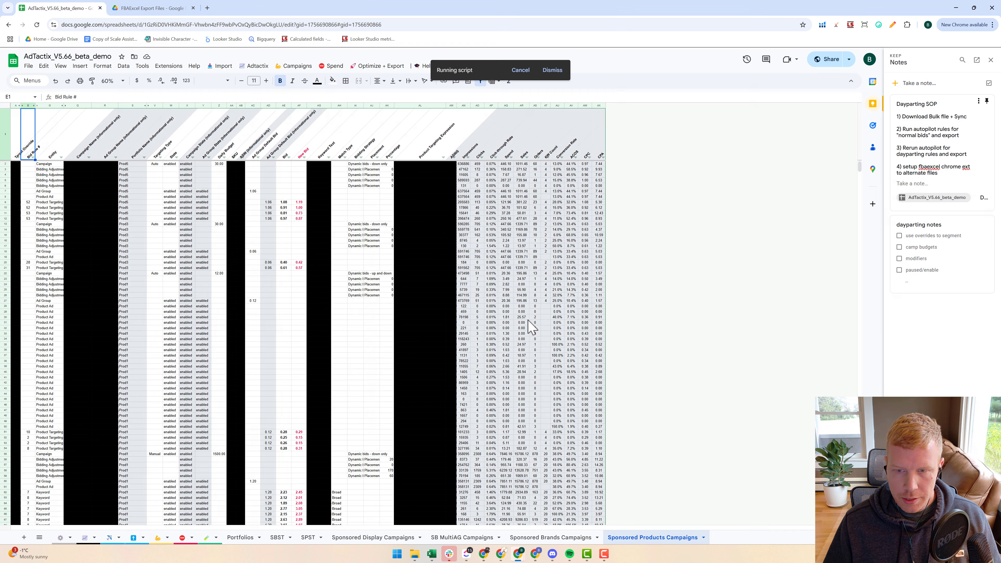
# In the FBAExcel Export Files folder in Google Drive, rename the combo export to ComboAdsExport__2025_04_07T12_02_40_basebid4.7.25.
pyautogui.click(152, 9)
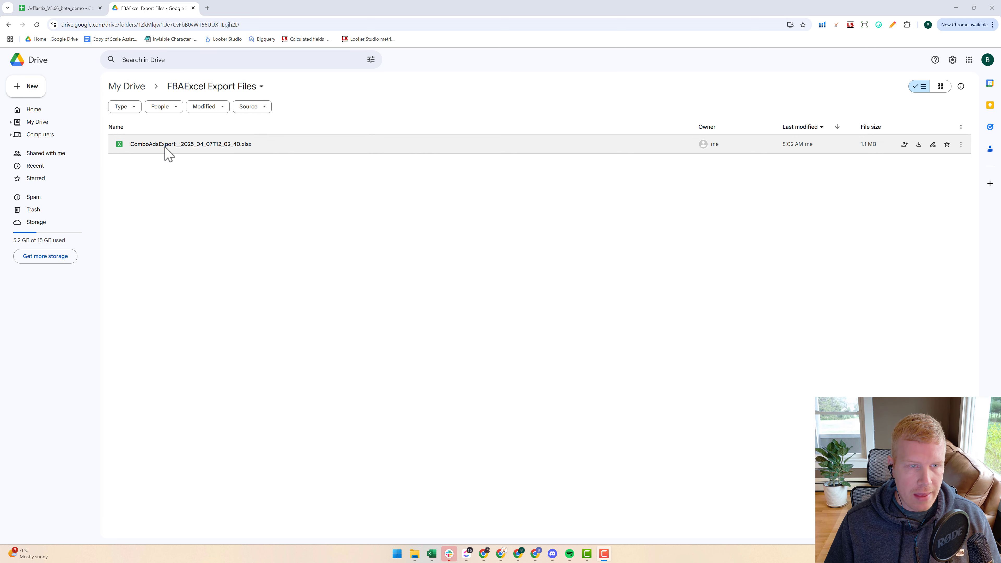
pyautogui.rightClick(176, 147)
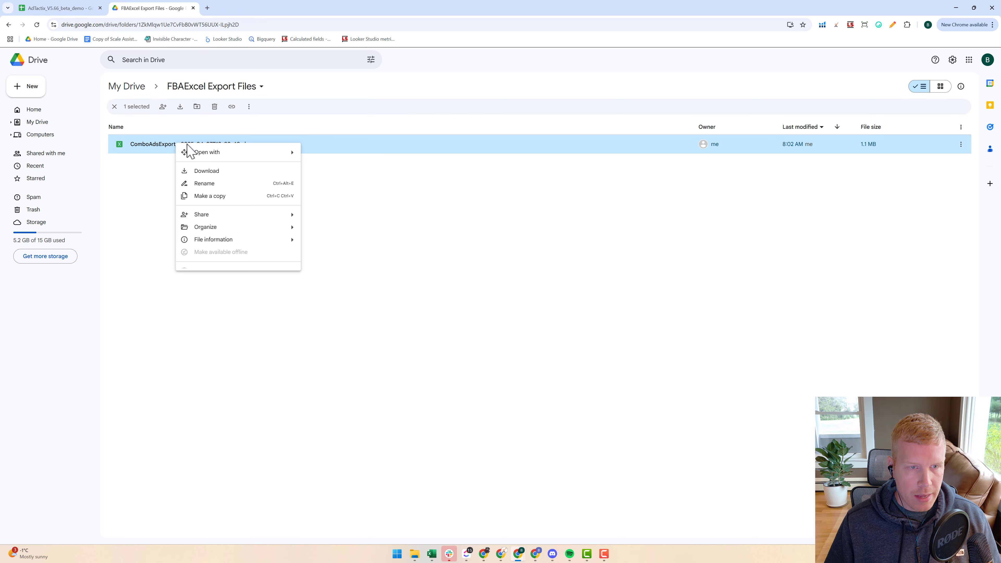
pyautogui.click(209, 184)
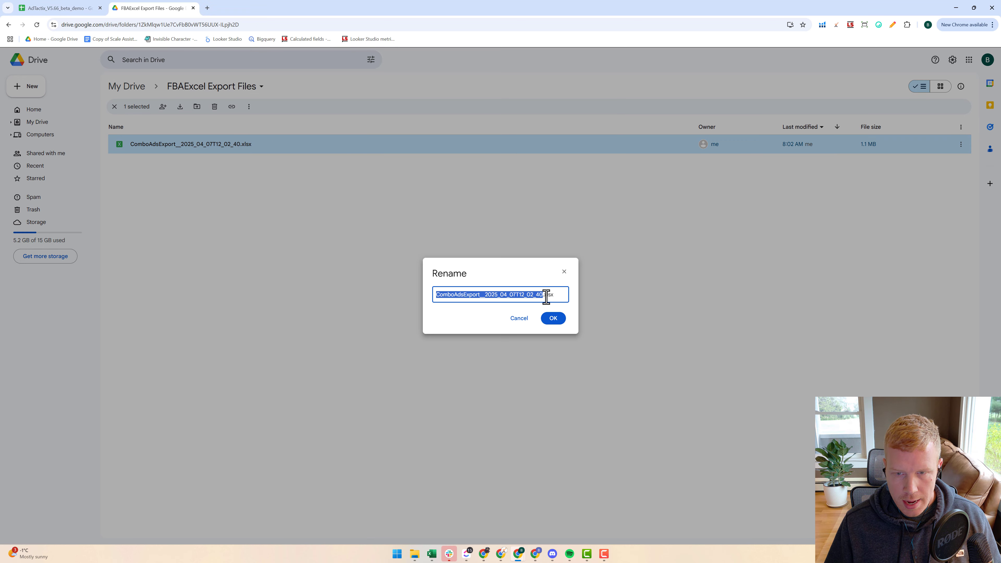
pyautogui.click(543, 295)
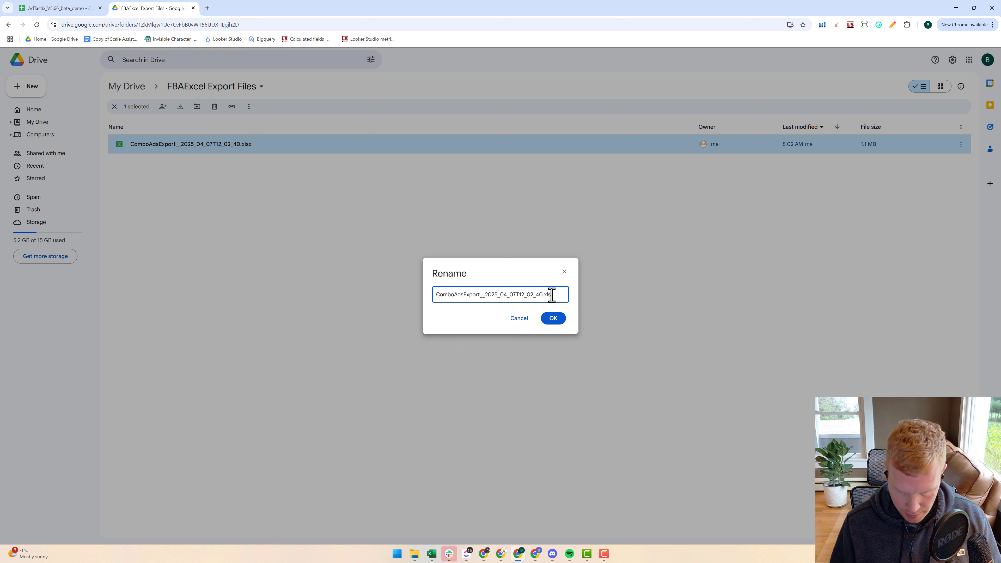
pyautogui.write('_base')
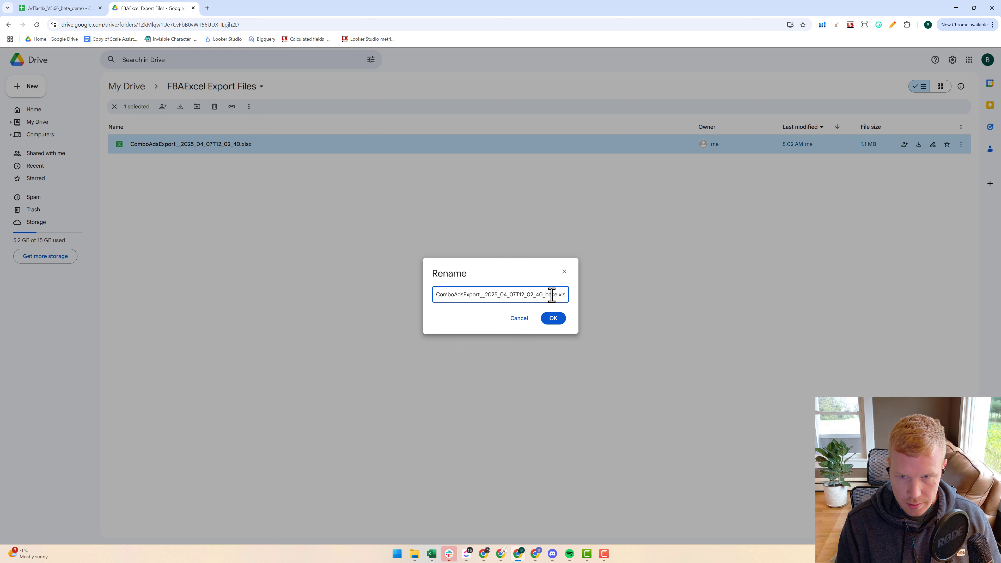
pyautogui.write('bid')
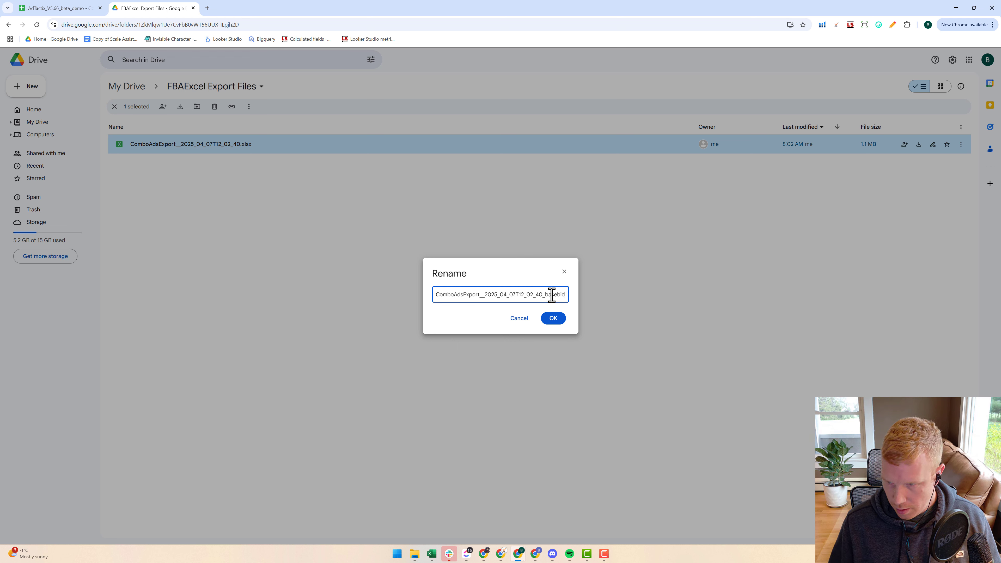
pyautogui.write('4.7.25')
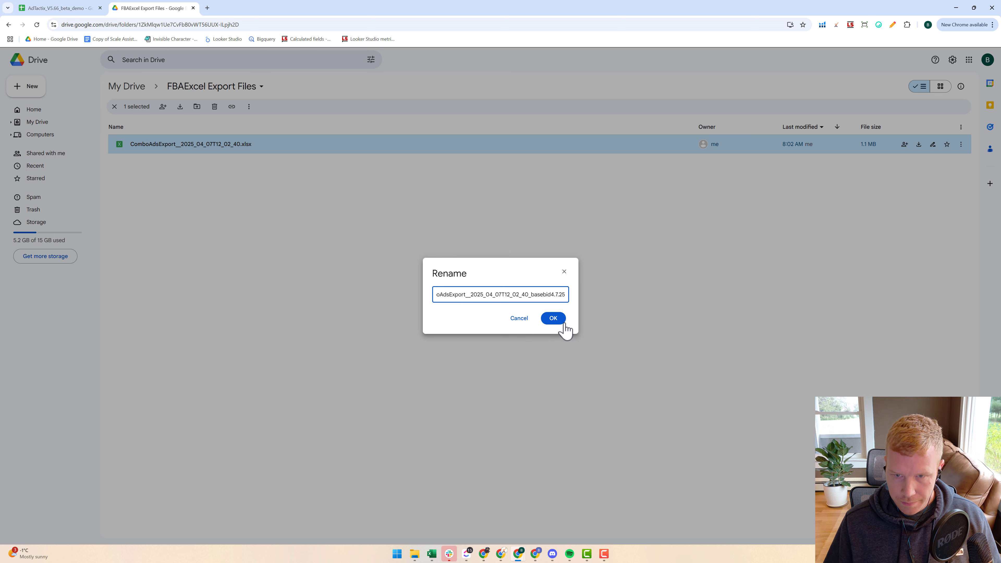
pyautogui.click(554, 322)
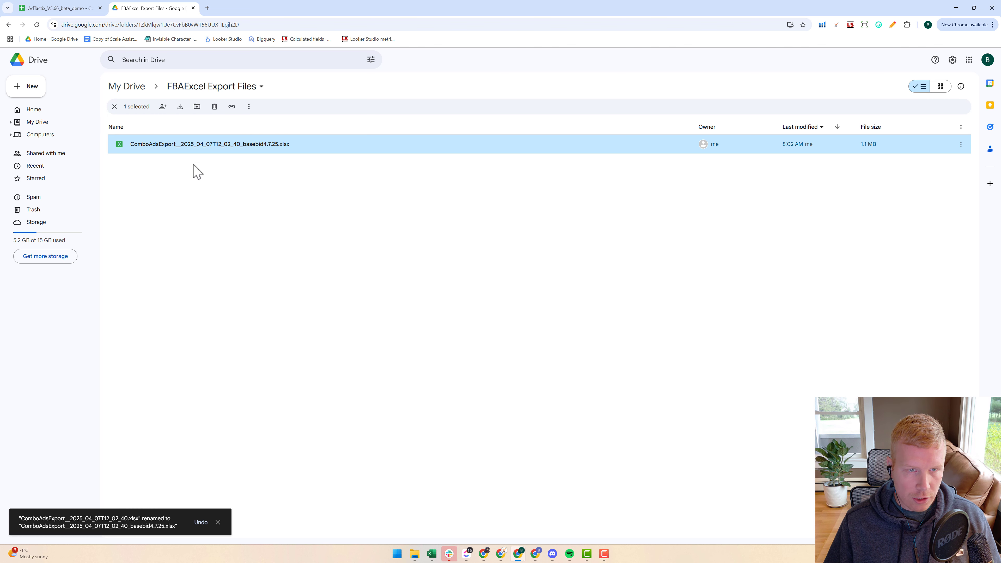
# Share the renamed base bid combo export so that anyone with the link has Editor access.
pyautogui.rightClick(189, 150)
pyautogui.moveTo(262, 221)
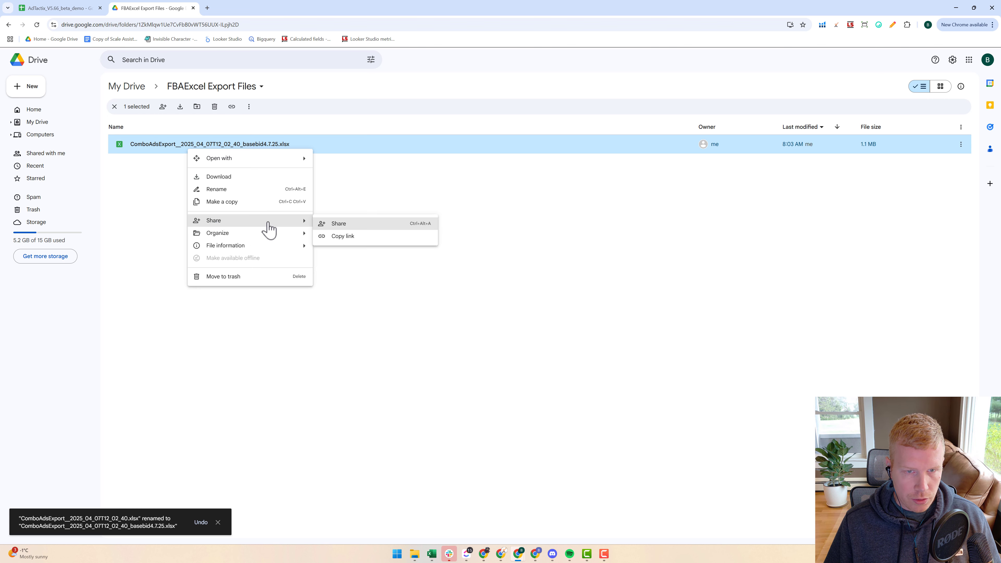
pyautogui.click(352, 227)
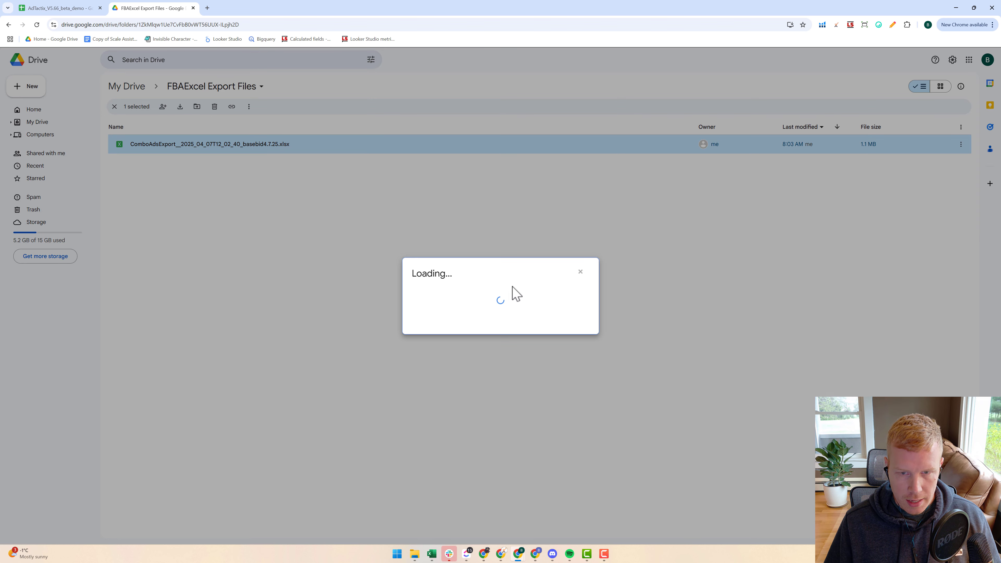
pyautogui.click(462, 346)
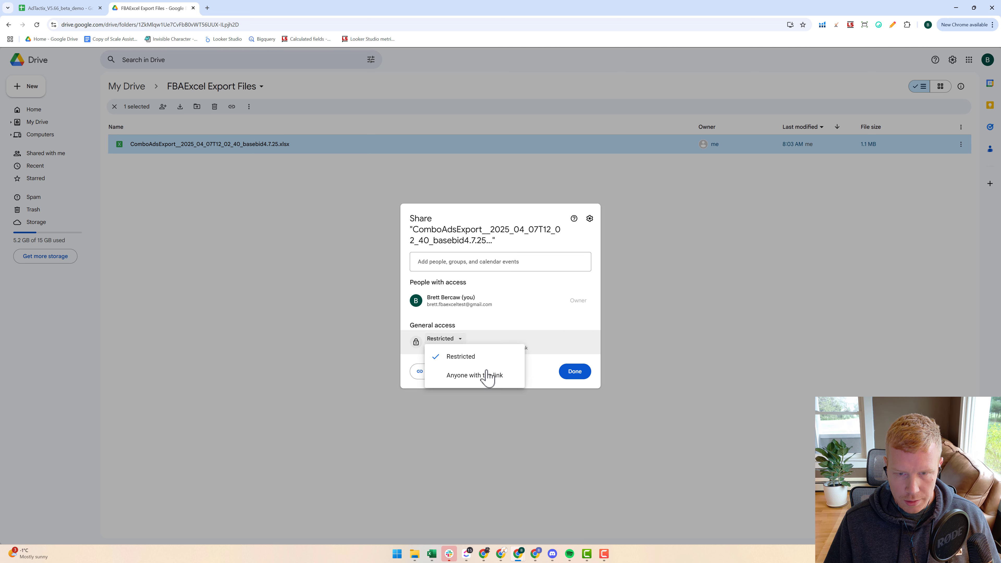
pyautogui.click(527, 377)
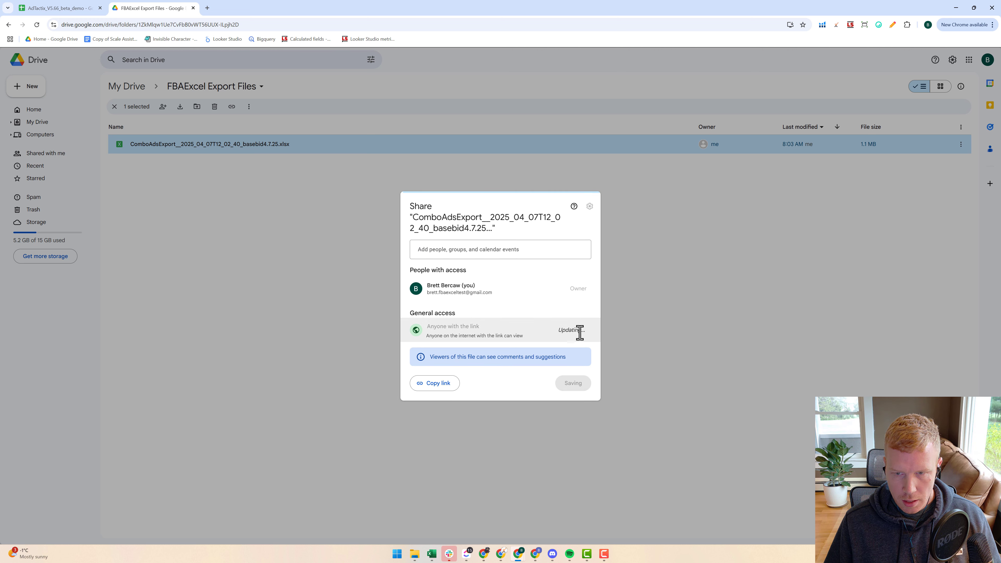
pyautogui.click(581, 330)
pyautogui.click(548, 397)
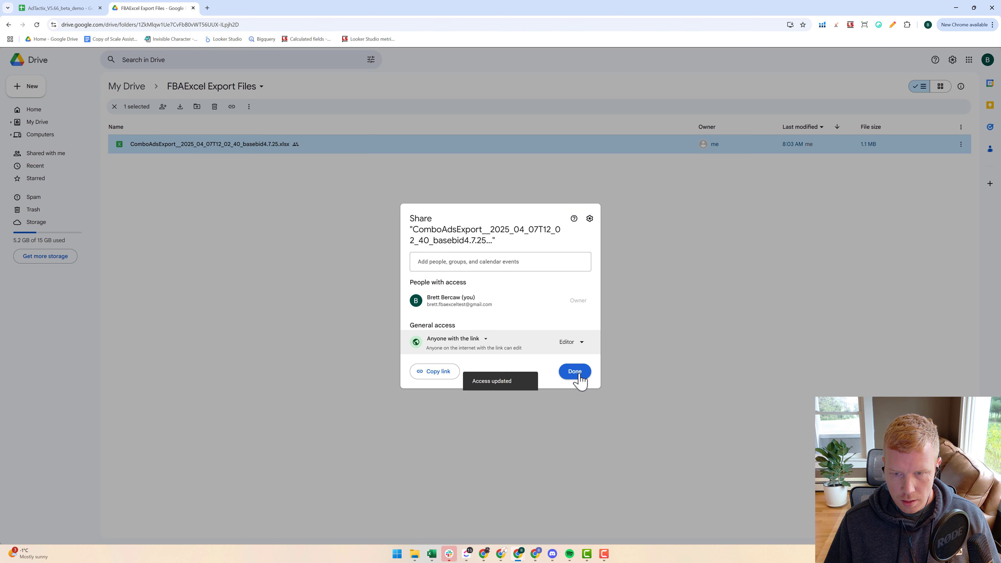
pyautogui.click(580, 373)
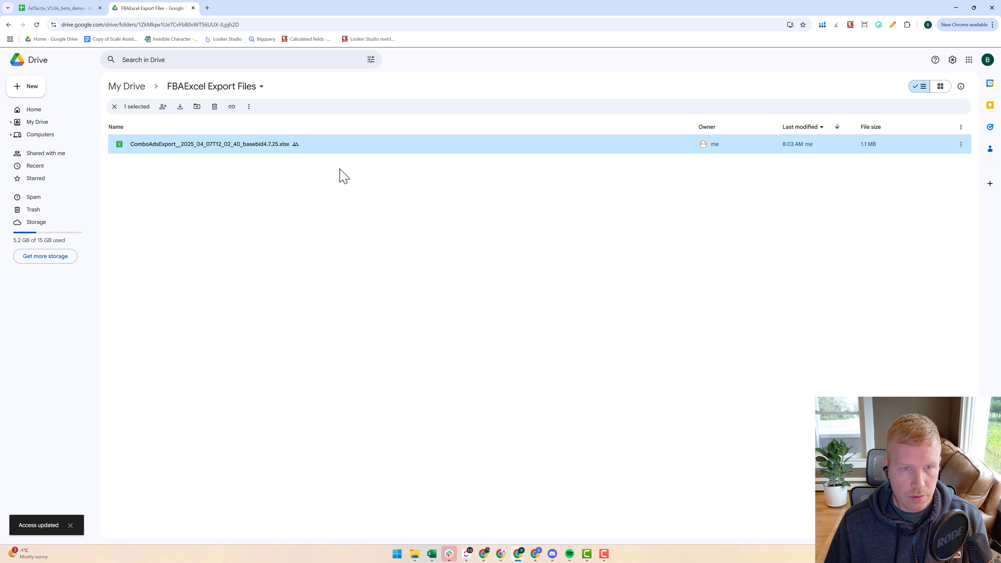
# Return to the AdTactix_V5.66_beta_demo spreadsheet and turn off all Autopilot rules from 1 to 164, Prod1 through "everything else".
pyautogui.click(78, 11)
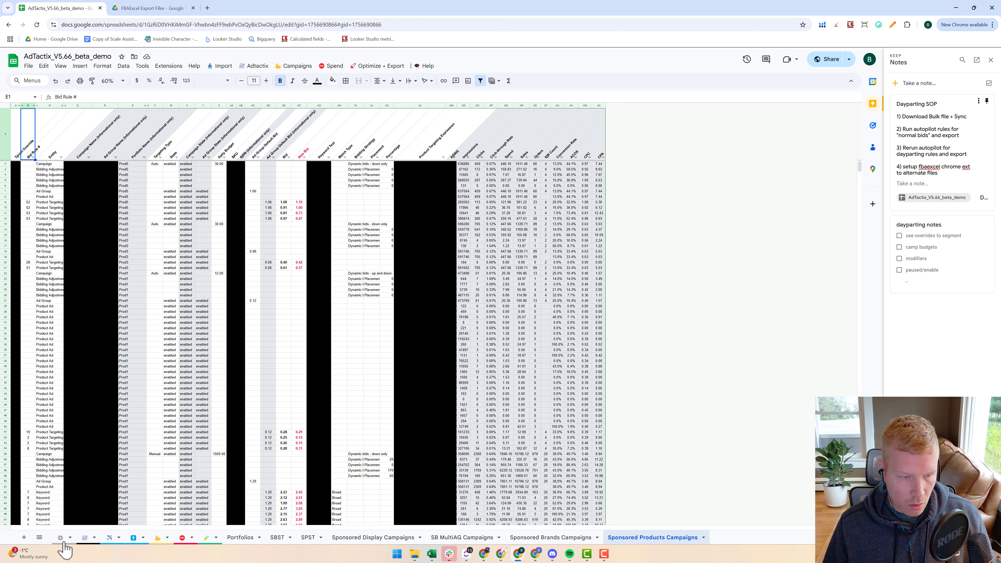
pyautogui.click(111, 538)
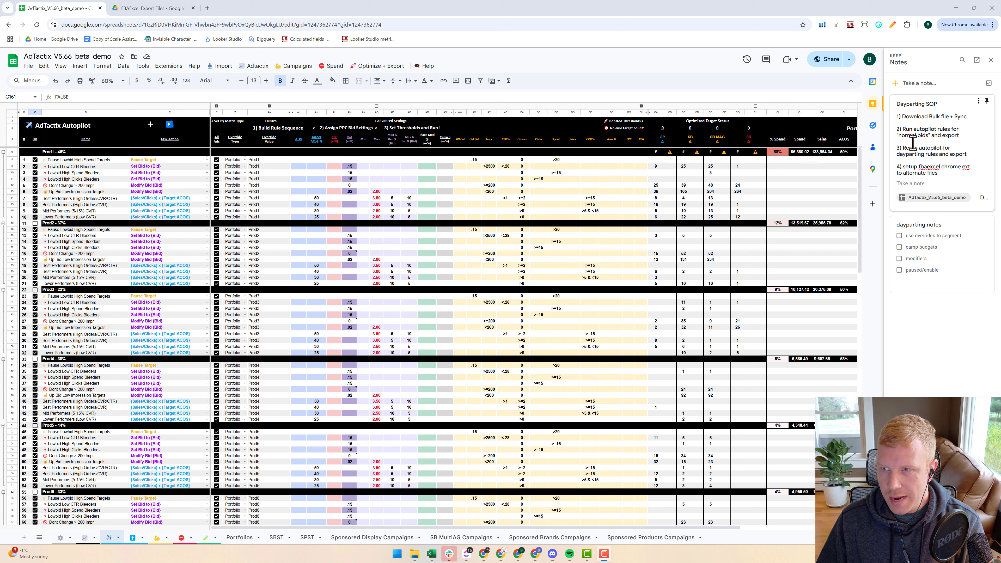
pyautogui.moveTo(900, 132); pyautogui.dragTo(951, 137)
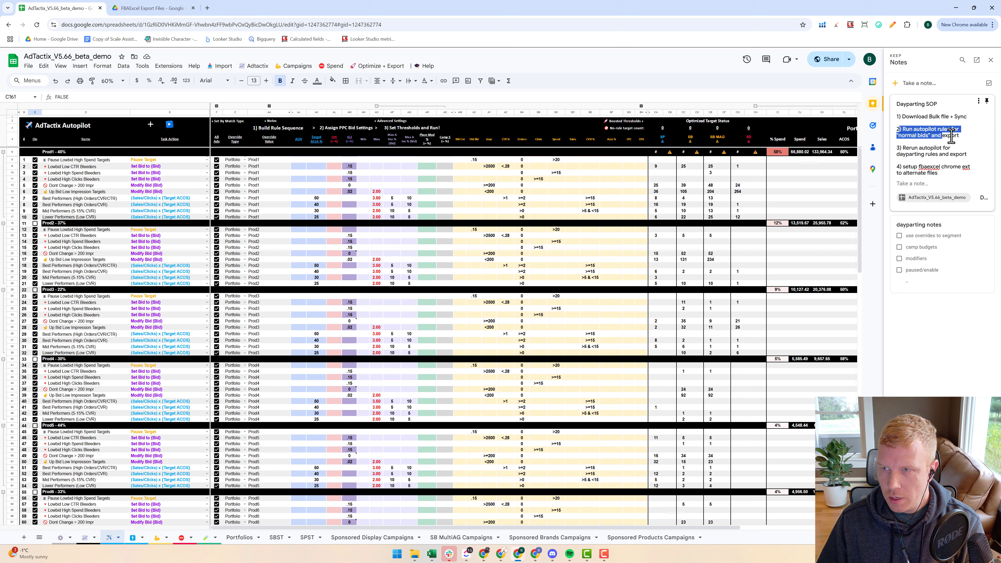
pyautogui.click(921, 152)
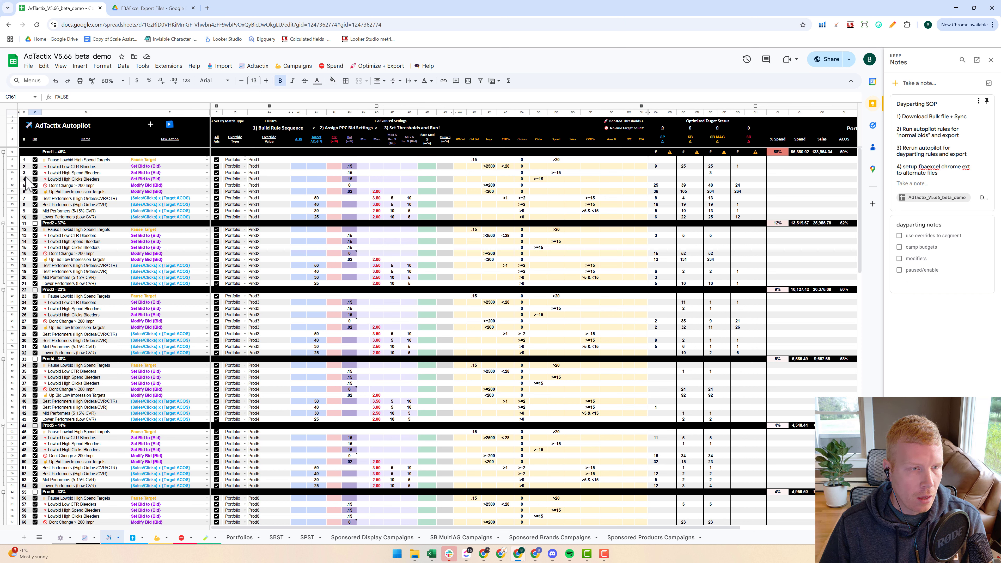
pyautogui.click(35, 160)
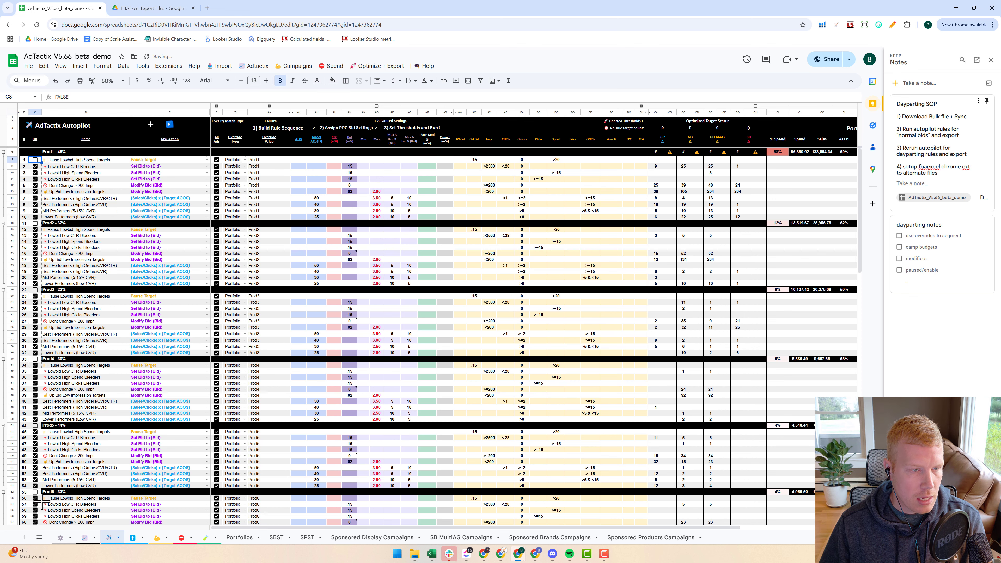
pyautogui.scroll(-10, 40, 473)
pyautogui.scroll(-10, 44, 447)
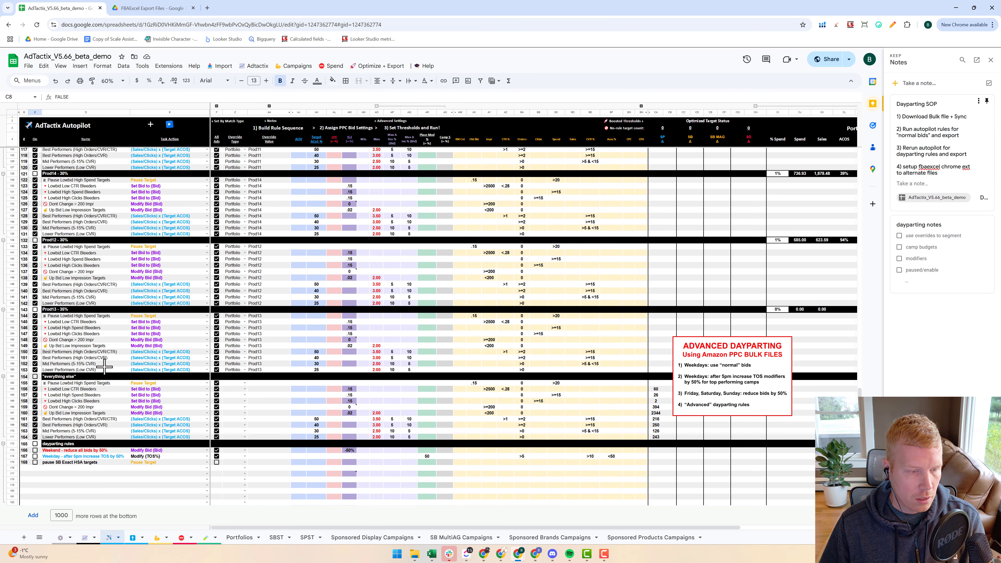
pyautogui.keyDown('shift'); pyautogui.click(35, 437); pyautogui.keyUp('shift')
pyautogui.press('Delete')
# Save the spreadsheet's current state in version history under the name "base bid - b4 dayparting".
pyautogui.click(27, 67)
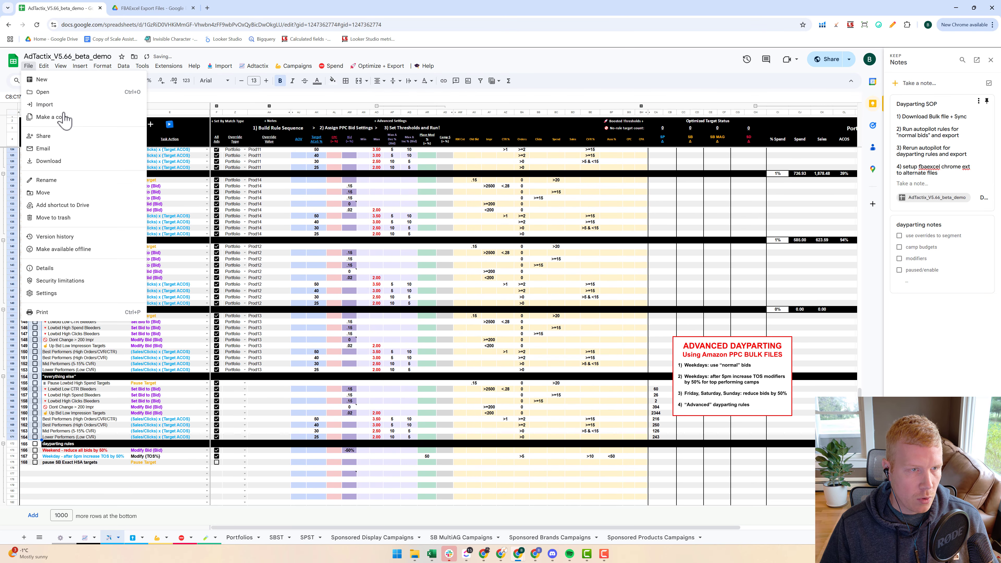
pyautogui.moveTo(106, 240)
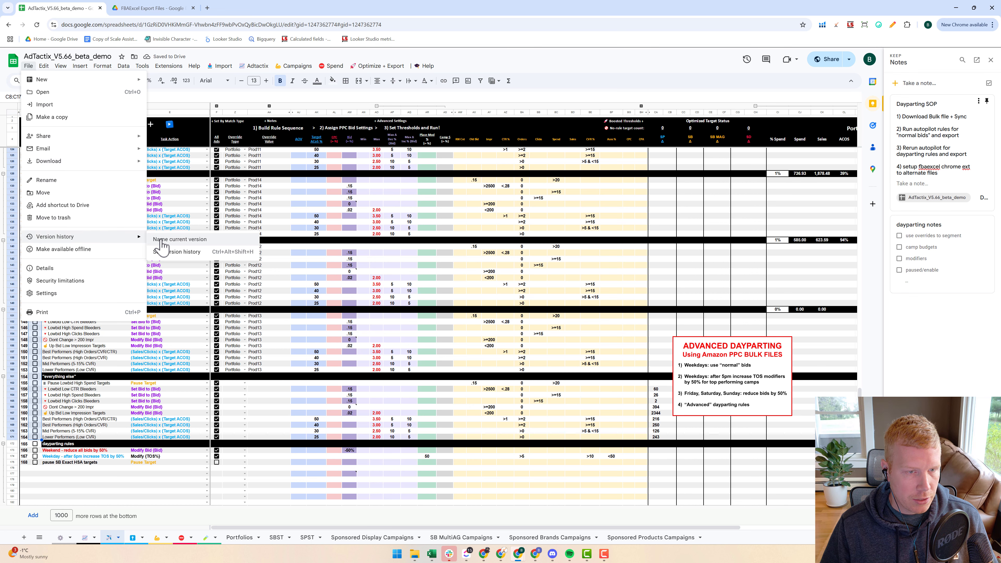
pyautogui.click(173, 239)
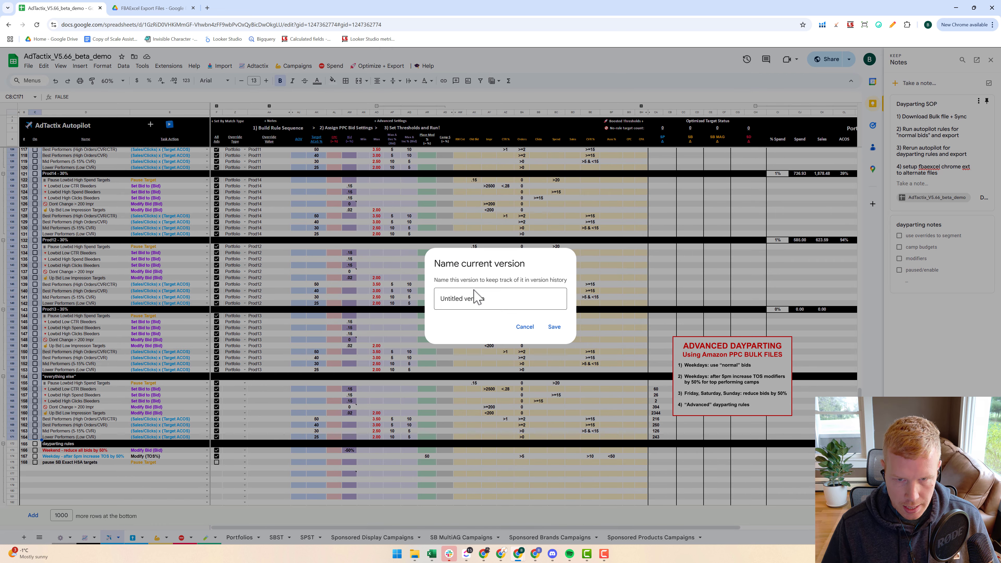
pyautogui.click(467, 303)
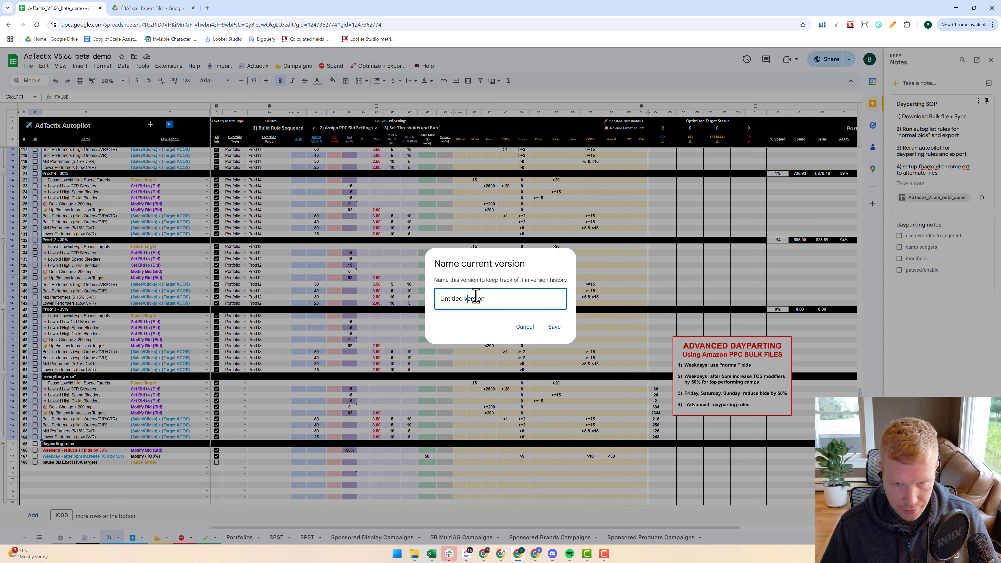
pyautogui.tripleClick(477, 297)
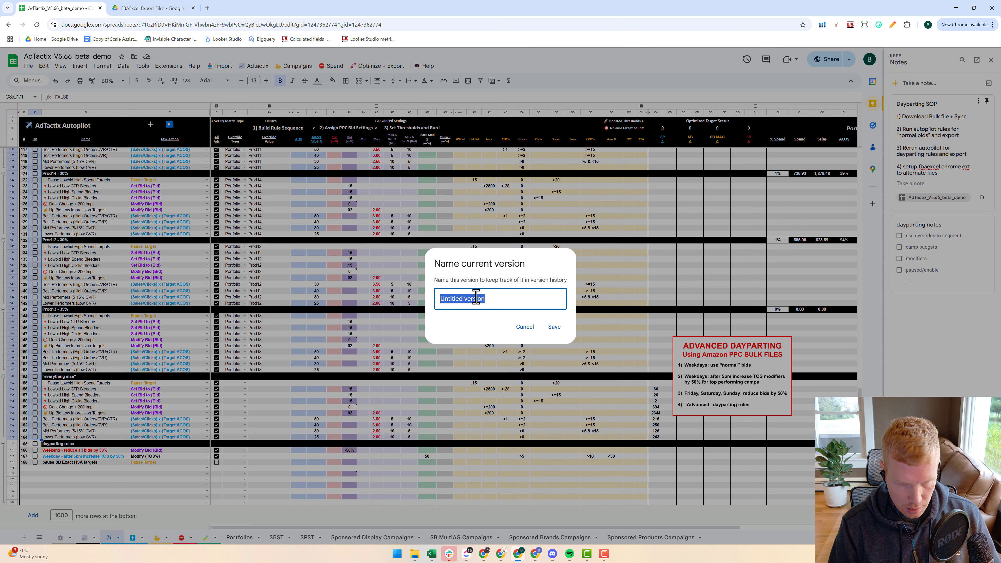
pyautogui.write('base bid - b4 dayparting')
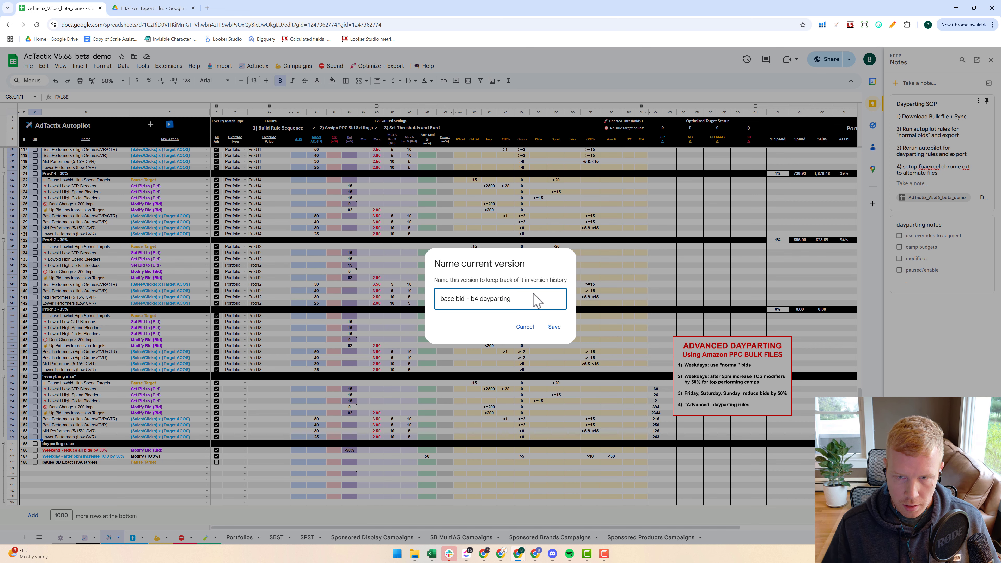
pyautogui.click(554, 326)
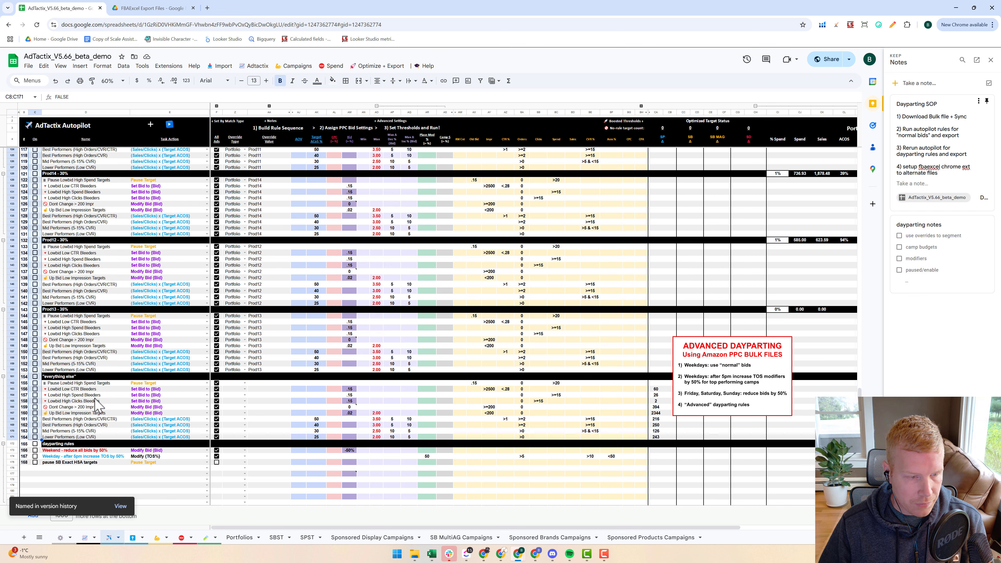
# Enlarge the Advanced Dayparting note to read its four rules, and shrink it back to a small box.
pyautogui.click(682, 342)
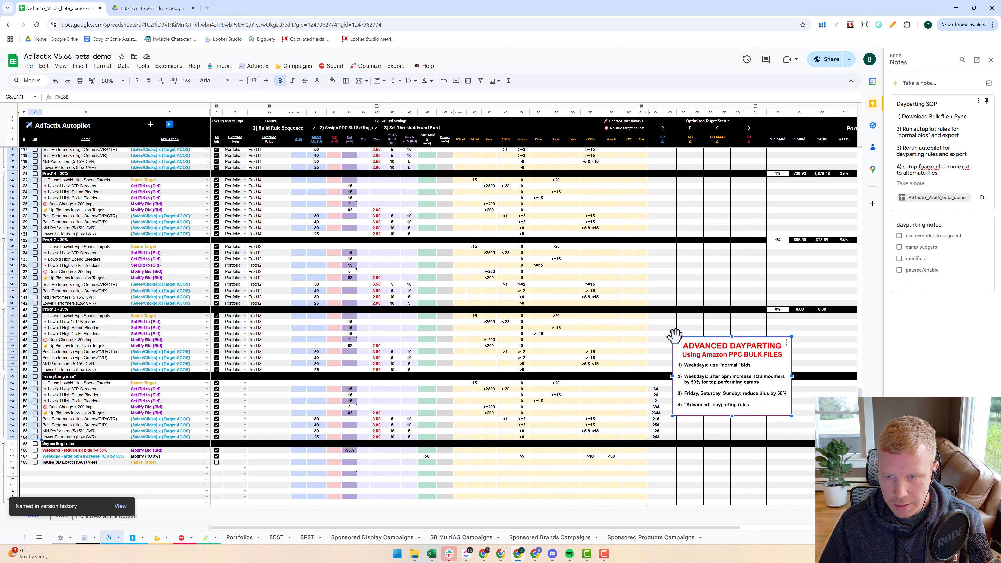
pyautogui.moveTo(669, 333); pyautogui.dragTo(438, 261)
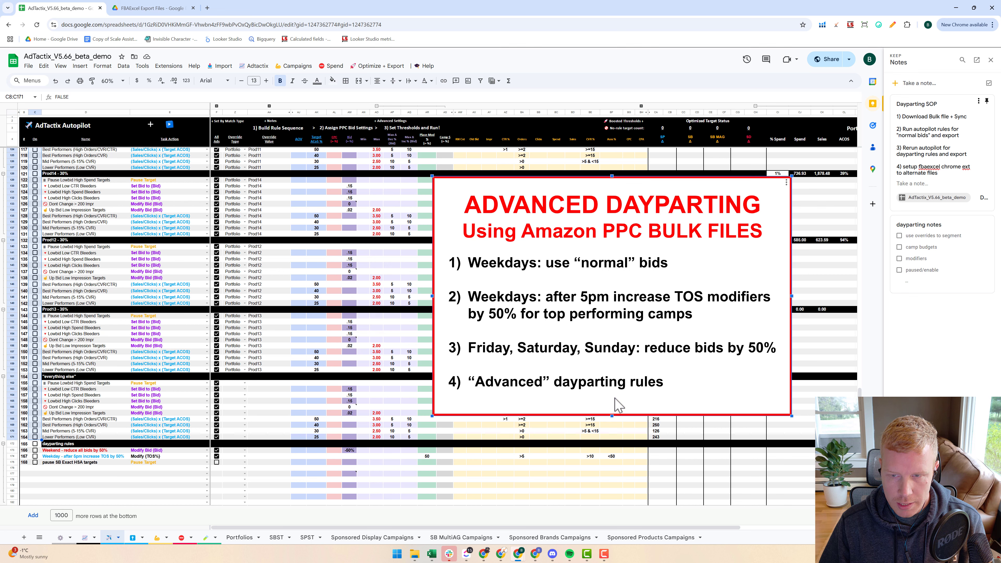
pyautogui.moveTo(433, 177); pyautogui.dragTo(725, 310)
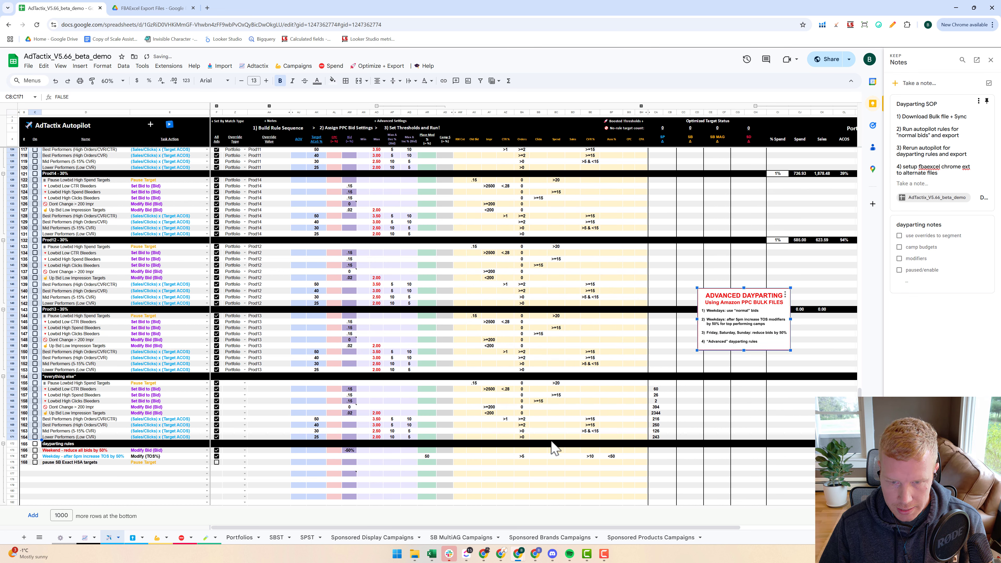
# Examine the thresholds, placement modifier and available task actions of the "Weekday - after 5pm increase TOS by 50%" rule.
pyautogui.click(590, 457)
pyautogui.click(621, 457)
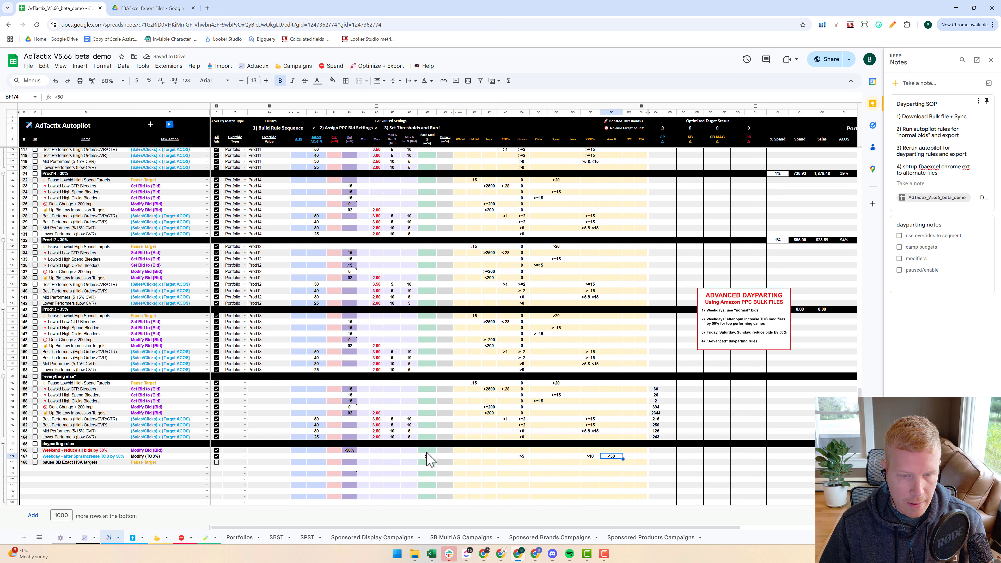
pyautogui.click(427, 456)
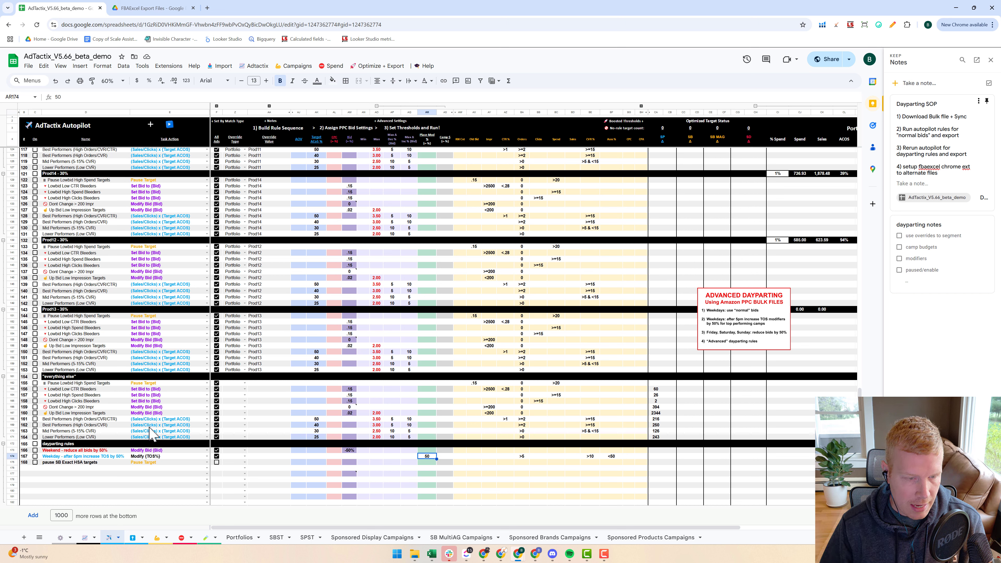
pyautogui.click(152, 458)
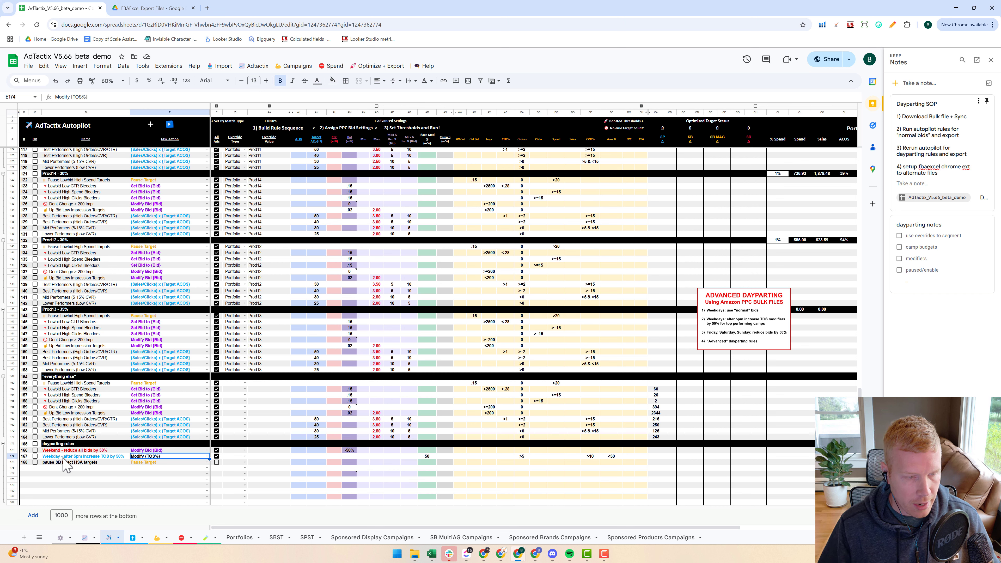
pyautogui.click(67, 460)
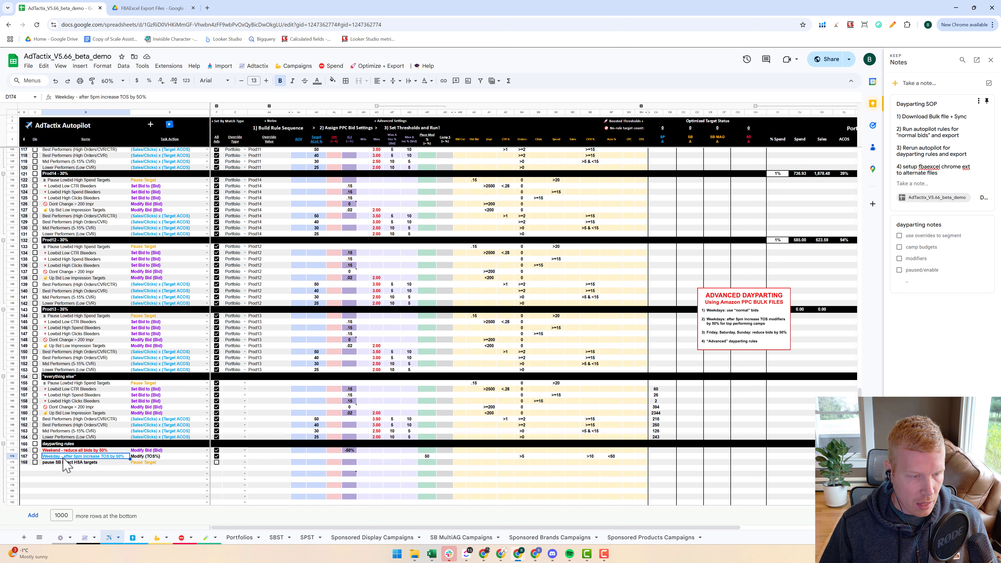
pyautogui.click(161, 457)
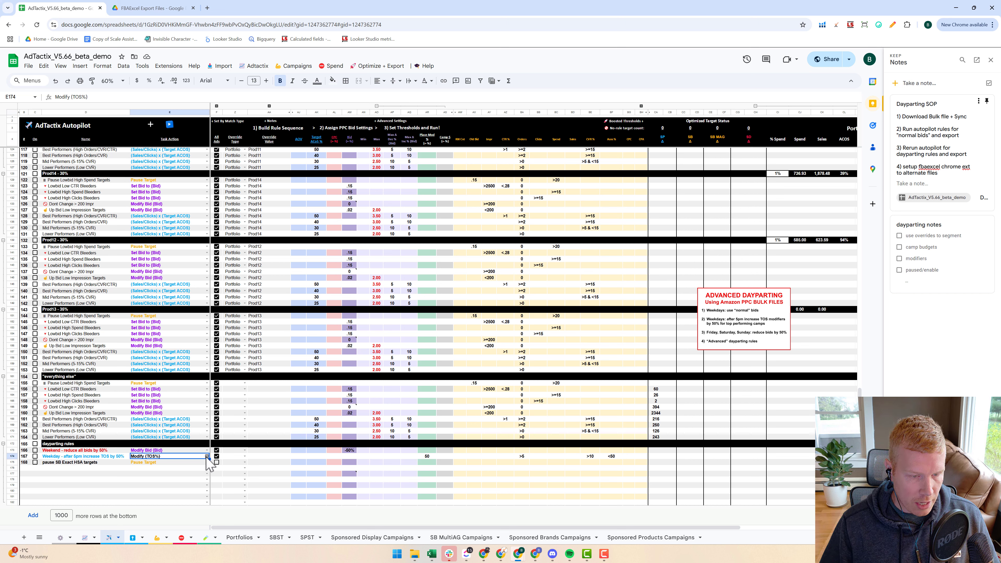
pyautogui.click(205, 457)
pyautogui.scroll(-5, 189, 485)
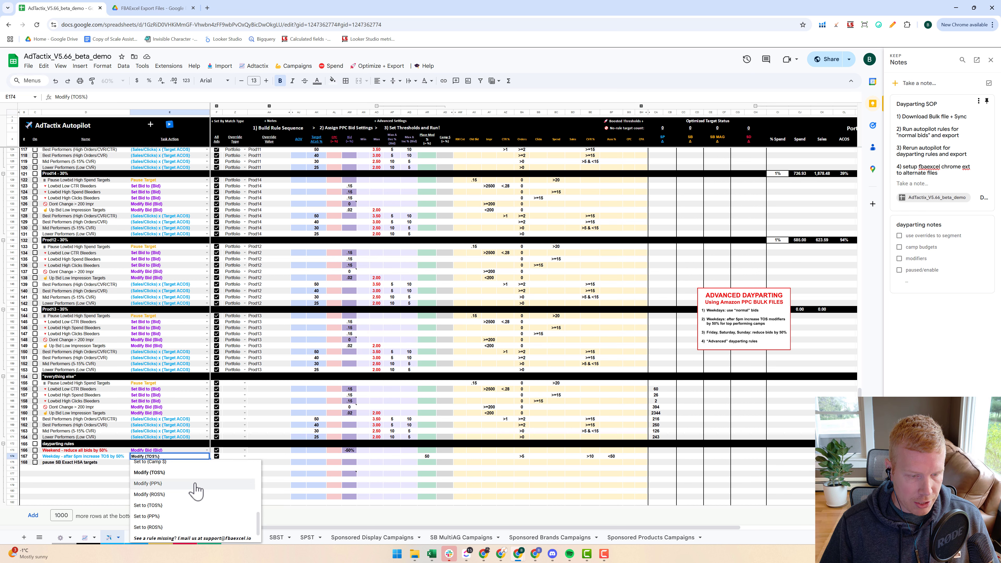
pyautogui.scroll(3, 148, 513)
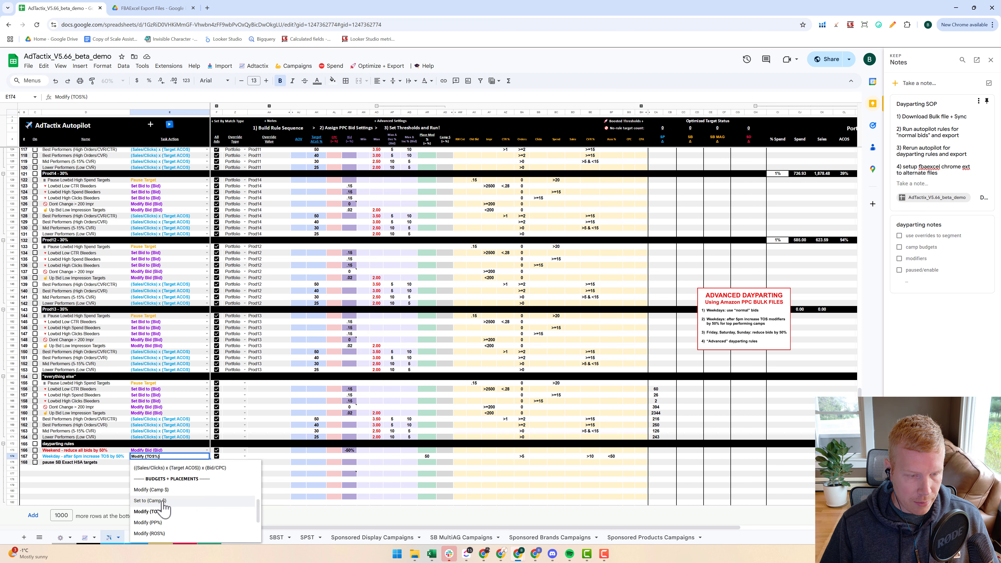
pyautogui.press('Escape')
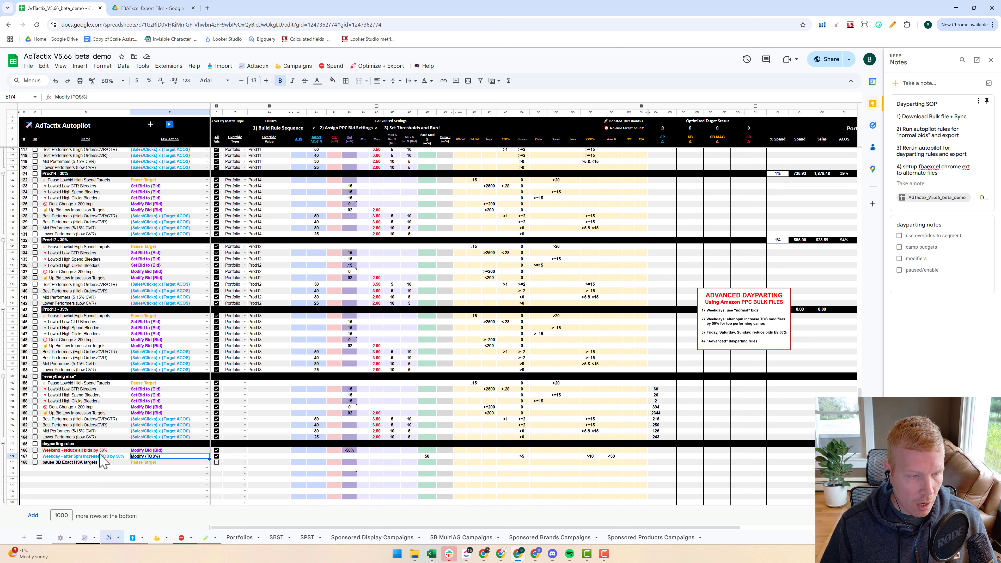
# Enable only the "Weekday - after 5pm increase TOS by 50%" dayparting rule and run Autopilot.
pyautogui.click(36, 456)
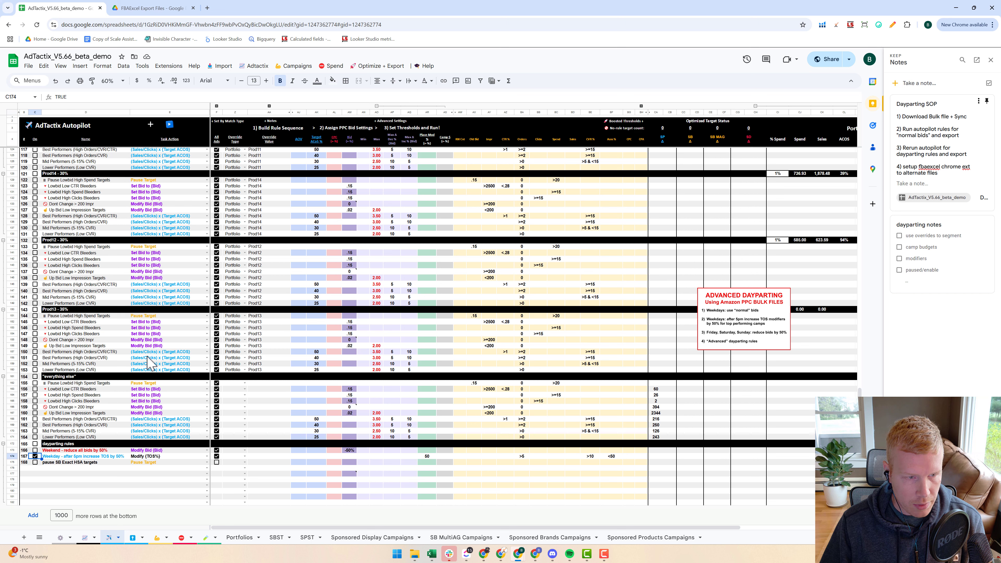
pyautogui.click(114, 474)
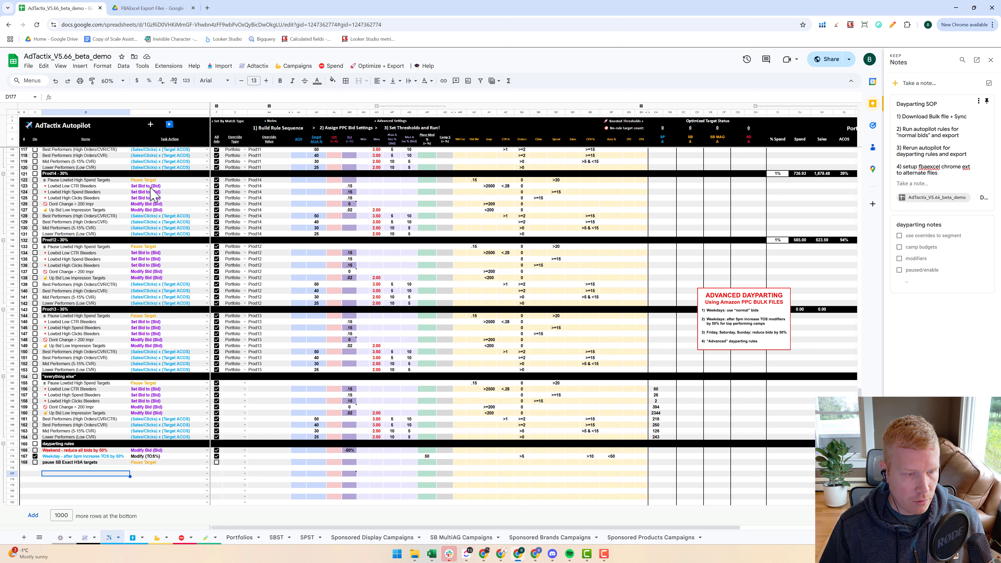
pyautogui.click(170, 125)
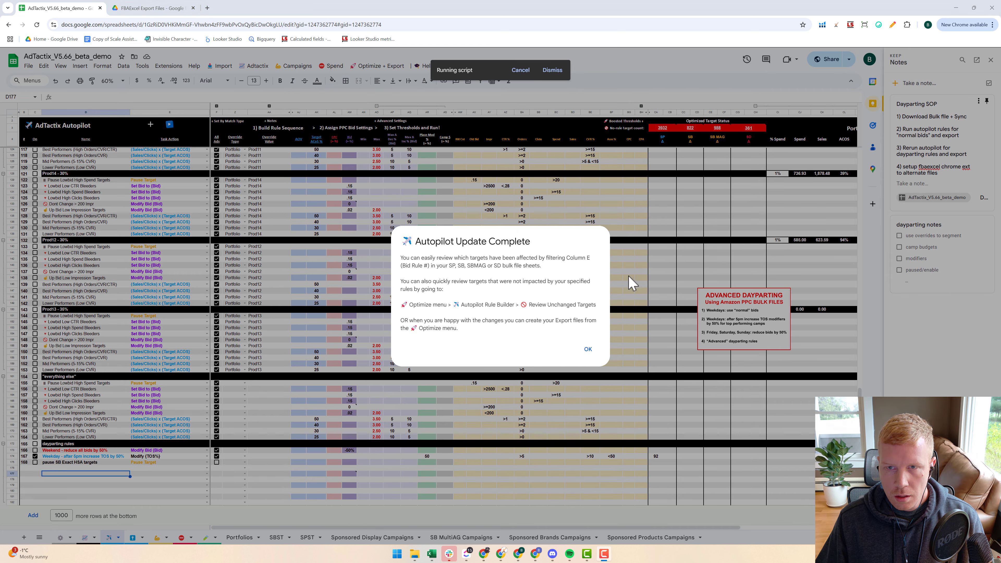
pyautogui.press('Return')
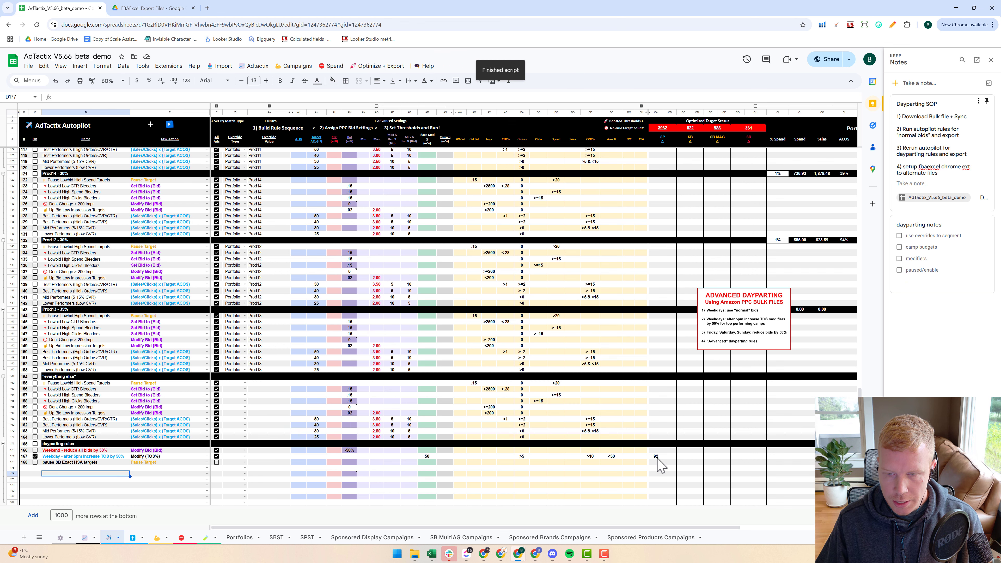
pyautogui.click(658, 457)
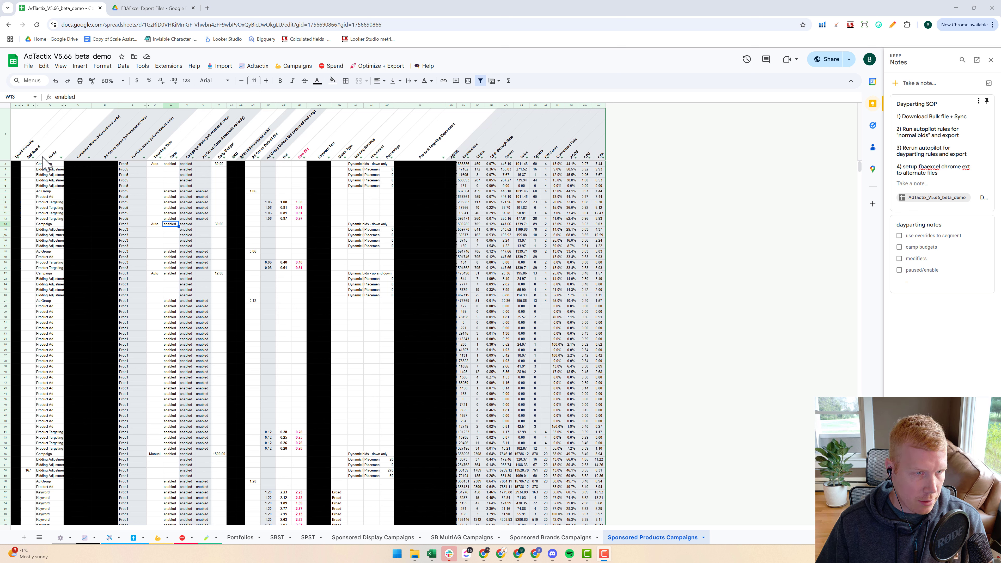
# Sort the Sponsored Products Campaigns sheet by Bid Rule # from Z to A and check the top rows' entity and placement.
pyautogui.click(34, 157)
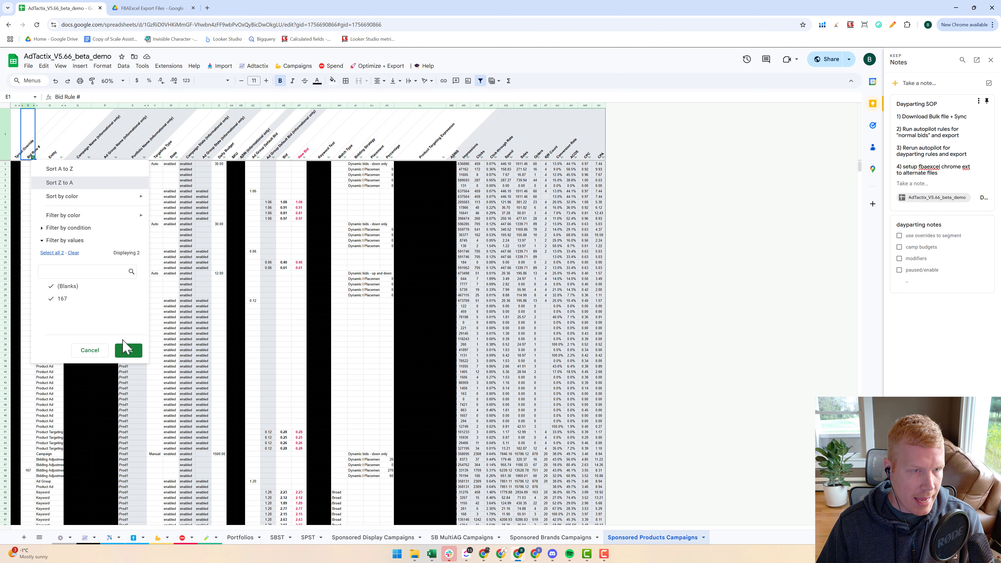
pyautogui.click(128, 350)
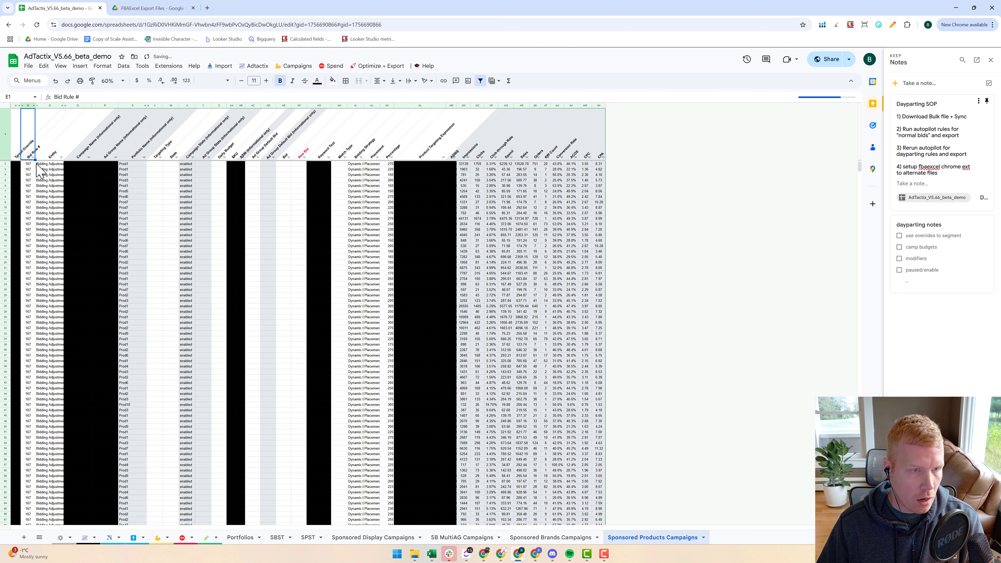
pyautogui.press('Down')
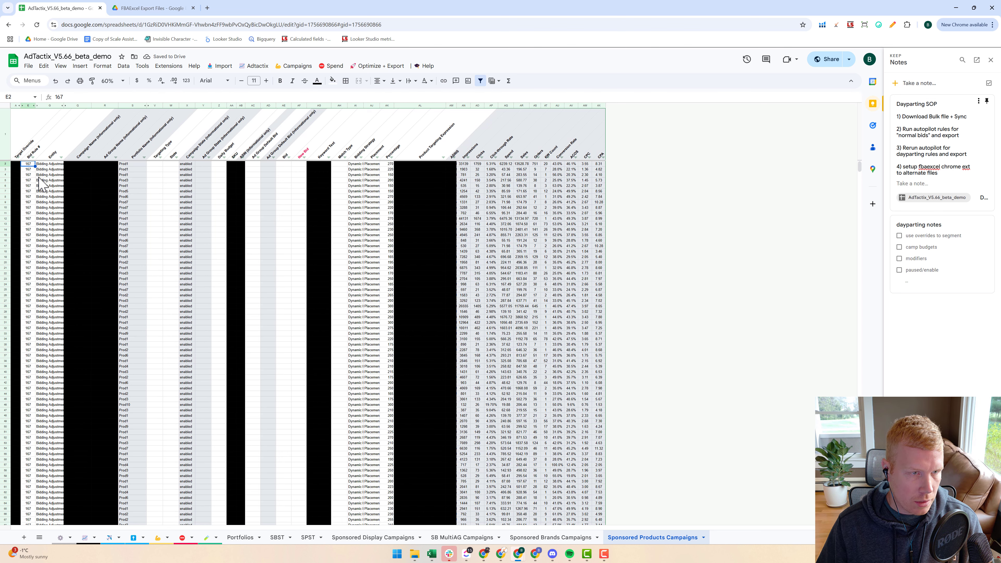
pyautogui.click(49, 170)
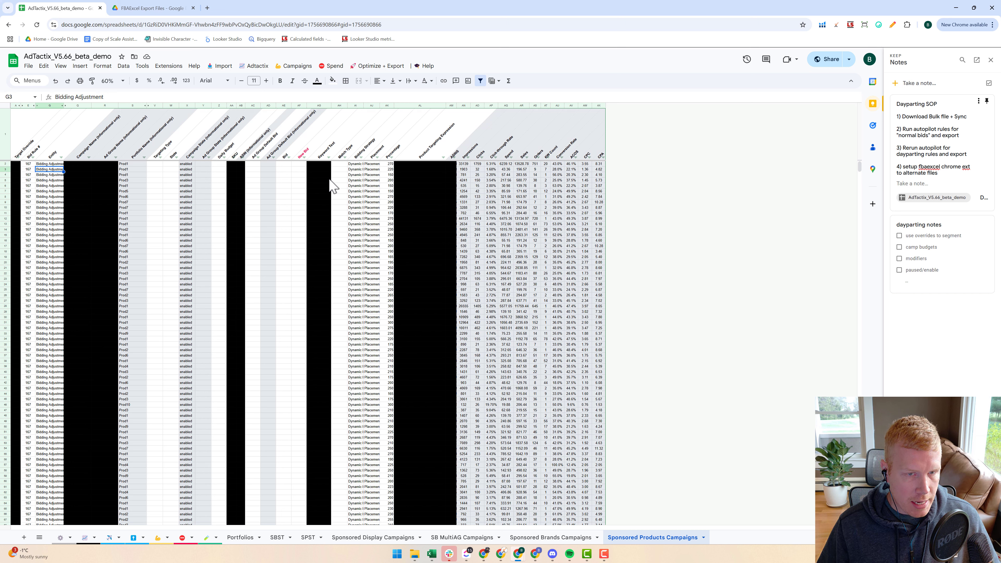
pyautogui.click(372, 175)
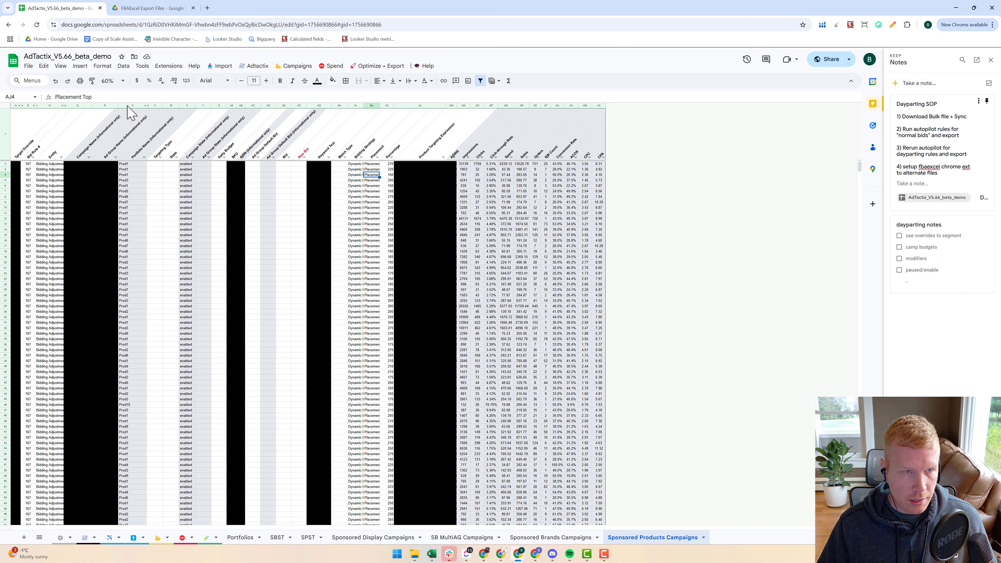
pyautogui.click(47, 181)
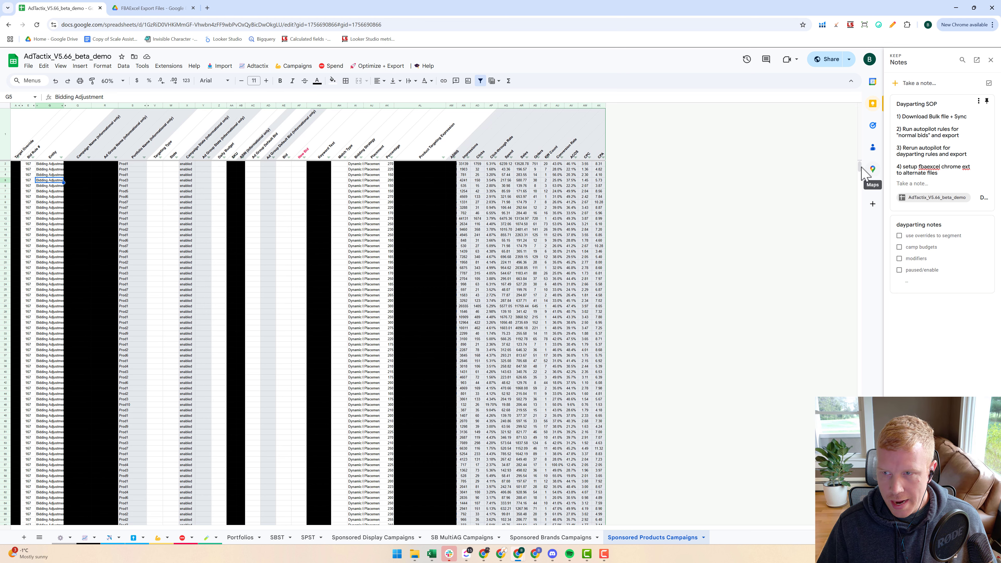
# Examine where the rows tagged with bid rule 167 end and the rows without a rule number begin.
pyautogui.moveTo(862, 174)
pyautogui.mouseDown()
pyautogui.moveTo(862, 197)
pyautogui.moveTo(850, 176)
pyautogui.mouseUp()
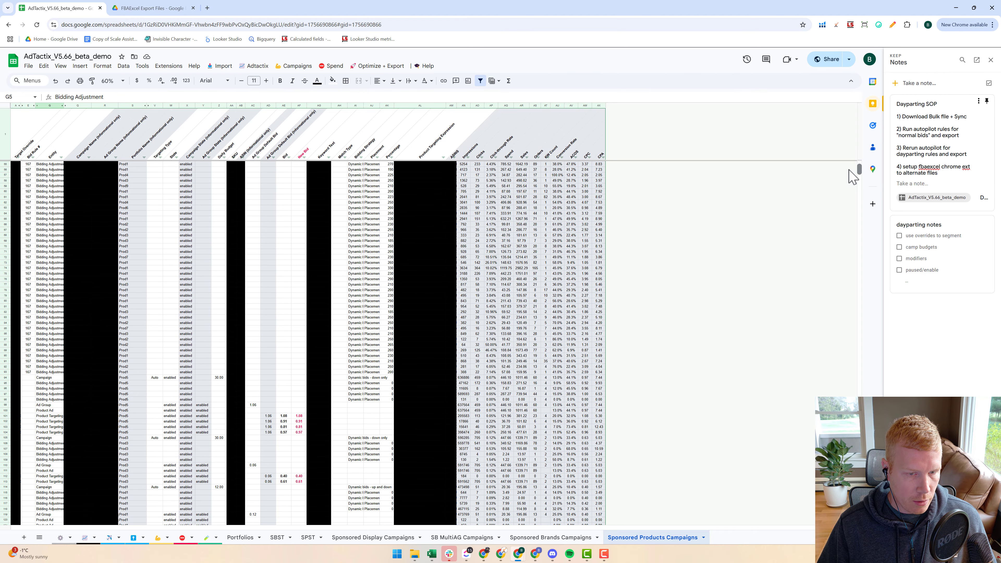
pyautogui.click(28, 378)
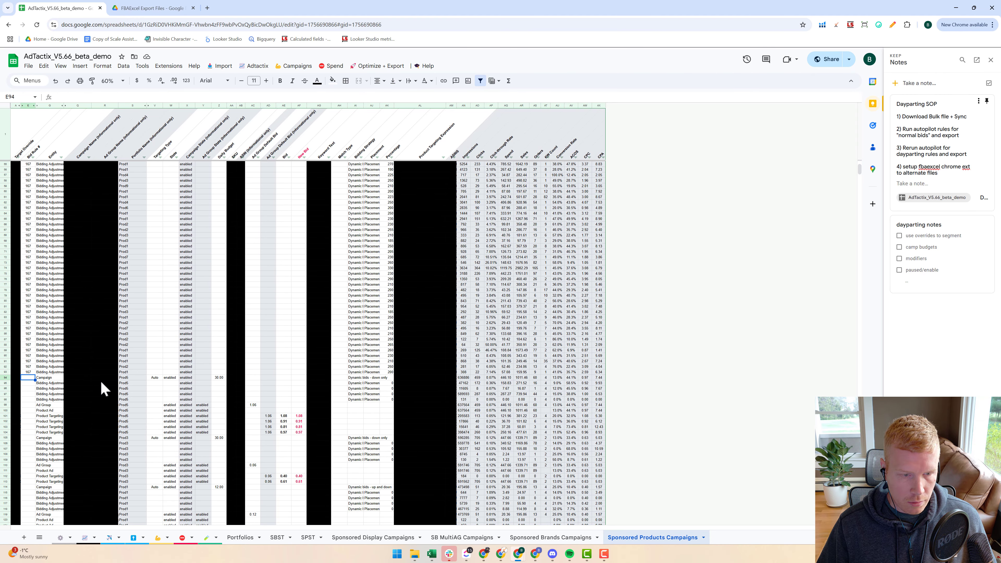
pyautogui.click(6, 378)
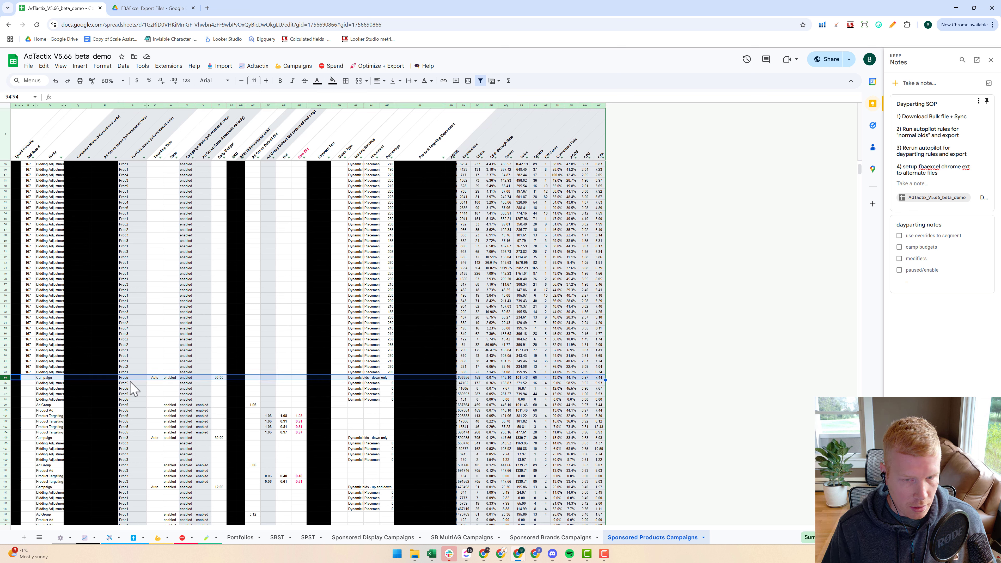
pyautogui.hotkey('shift', 'Down')
pyautogui.hotkey('shift', 'Down')
pyautogui.hotkey('shift', 'Down')
pyautogui.hotkey('shift', 'Down')
pyautogui.hotkey('shift', 'Down')
pyautogui.hotkey('shift', 'Down')
pyautogui.hotkey('shift', 'Down')
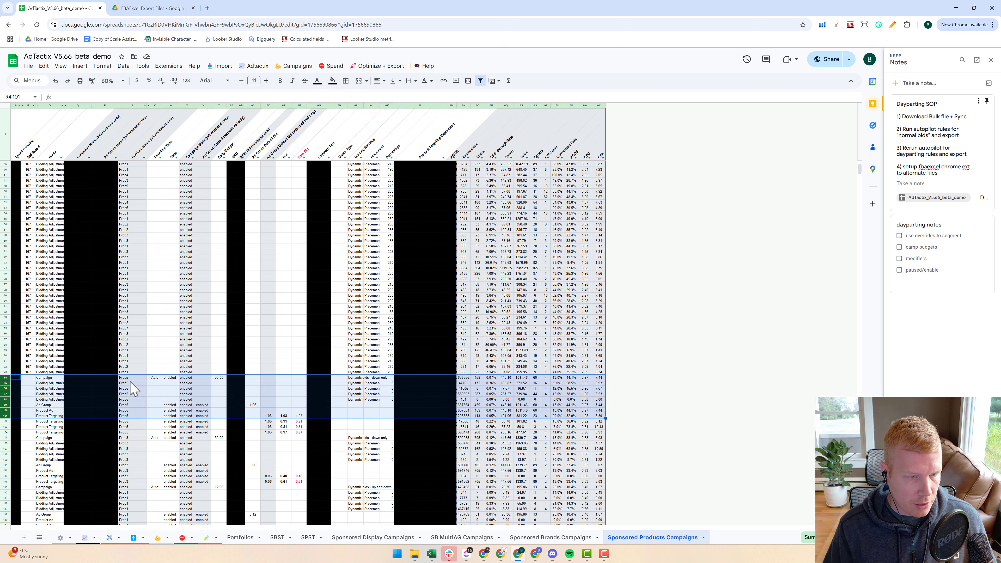
pyautogui.click(46, 384)
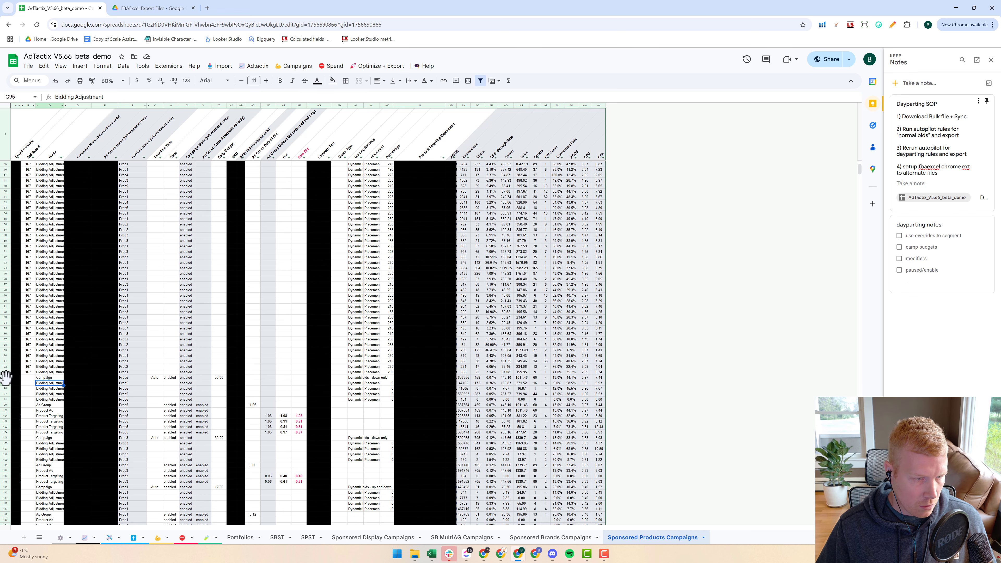
# Delete rows 94 through 6987, which have no bid rule number, from the Sponsored Products Campaigns sheet.
pyautogui.click(5, 378)
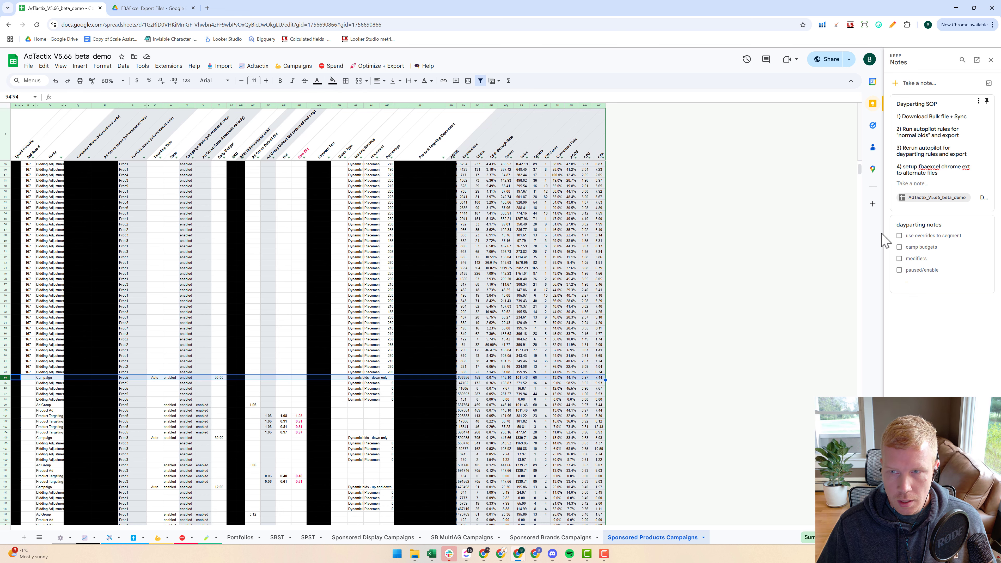
pyautogui.moveTo(860, 169); pyautogui.dragTo(859, 522)
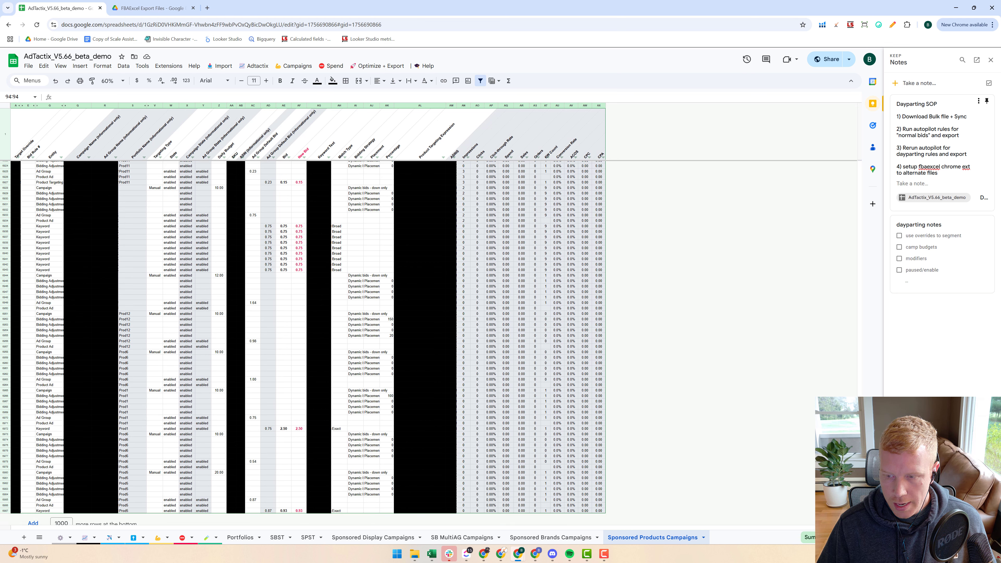
pyautogui.keyDown('shift'); pyautogui.click(7, 511); pyautogui.keyUp('shift')
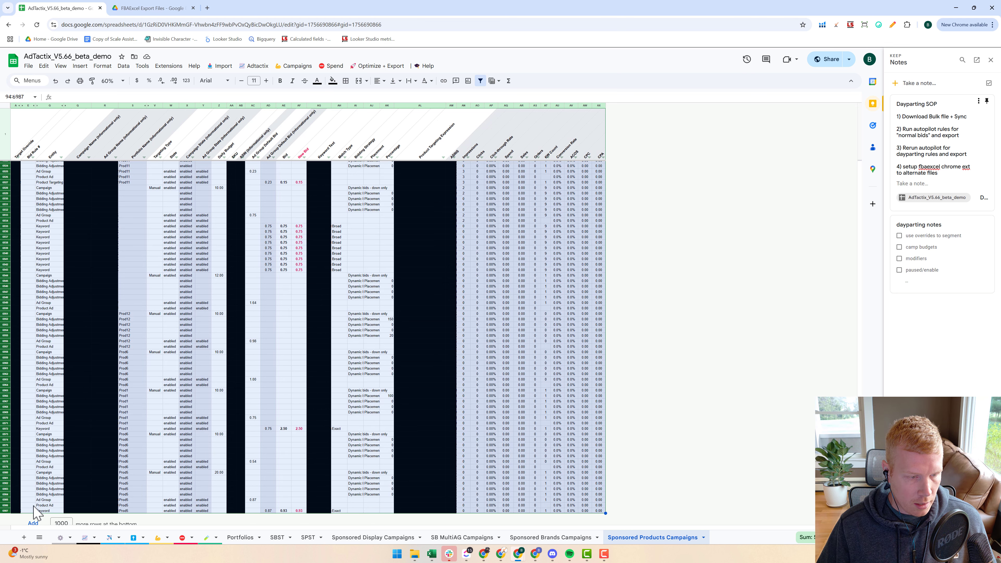
pyautogui.rightClick(5, 444)
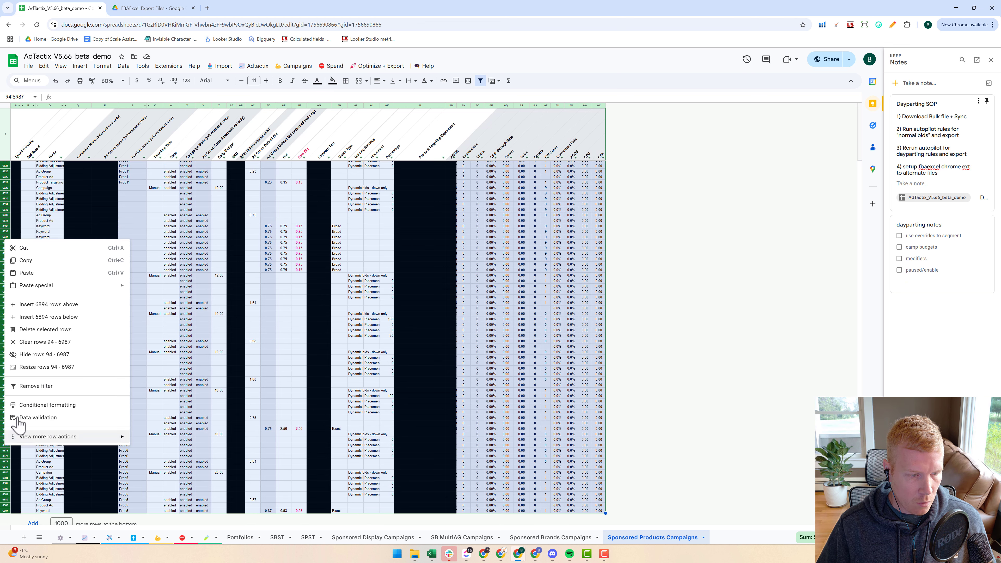
pyautogui.click(40, 332)
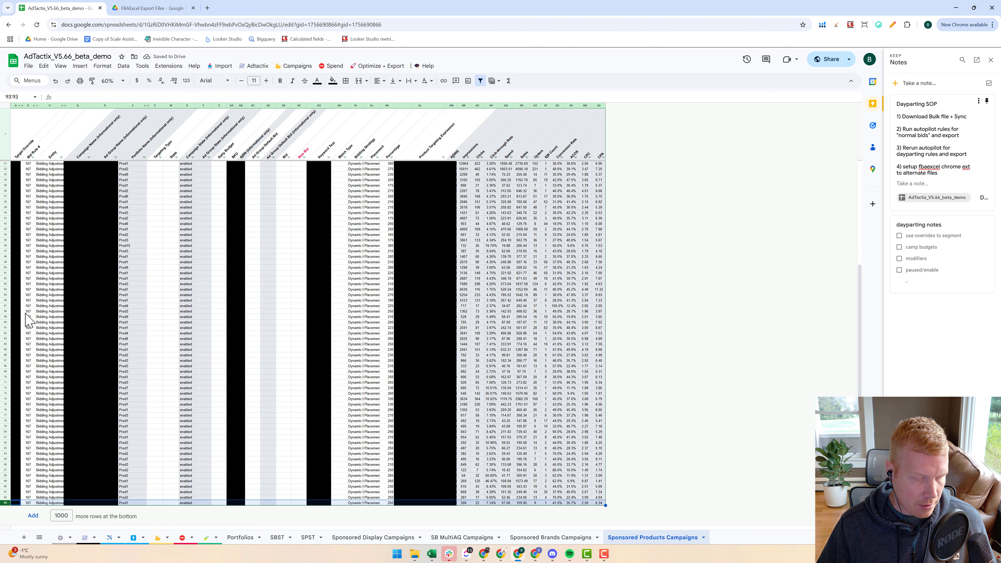
pyautogui.scroll(5, 55, 292)
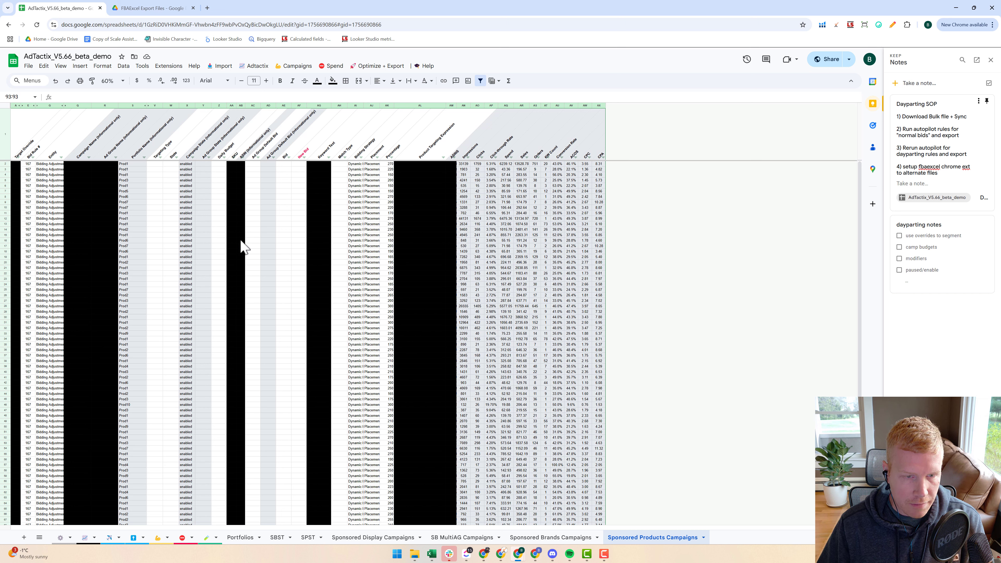
# Export the new-bid bulk file to Google Drive by individual ad type for Sponsored Products only.
pyautogui.click(380, 67)
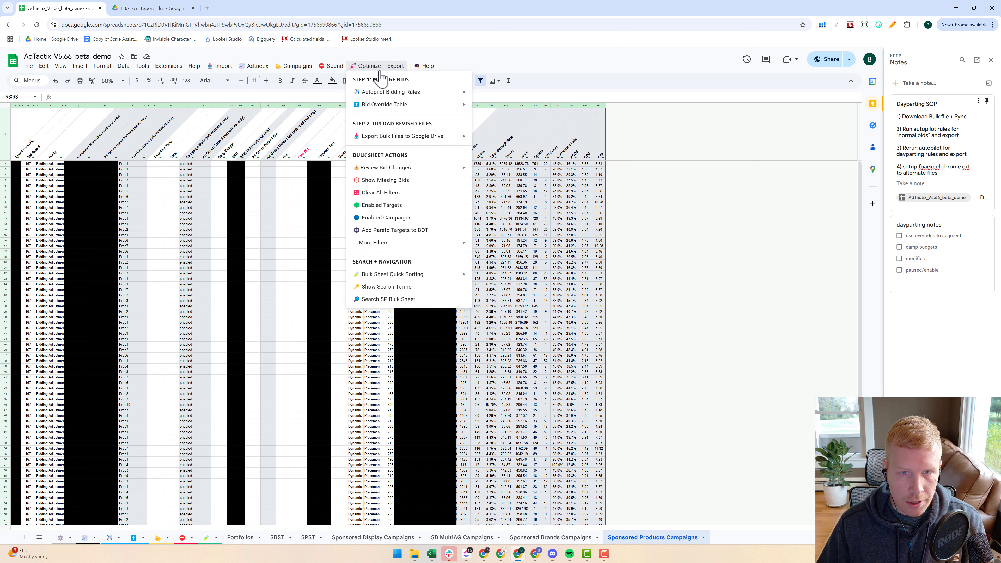
pyautogui.moveTo(381, 138)
pyautogui.moveTo(512, 168)
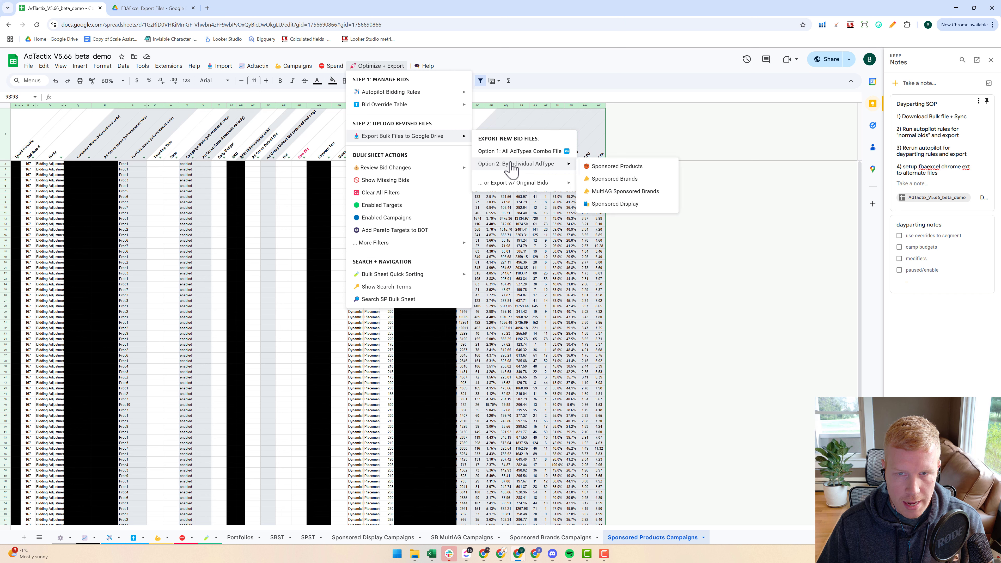
pyautogui.click(601, 167)
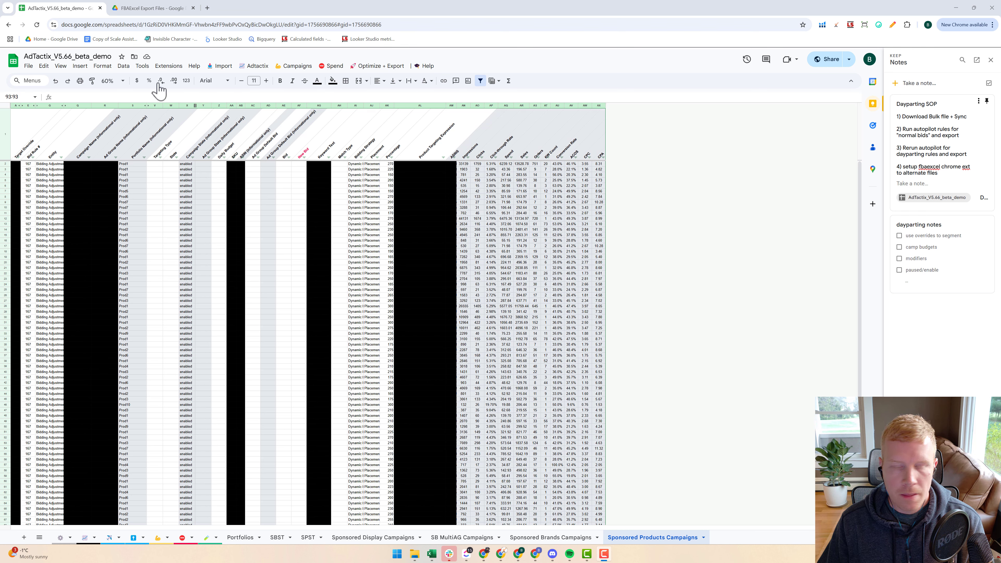
# In Google Drive's FBAExcel Export Files folder, rename the new Sponsored Products export by appending "daily5pm" to its name.
pyautogui.click(152, 9)
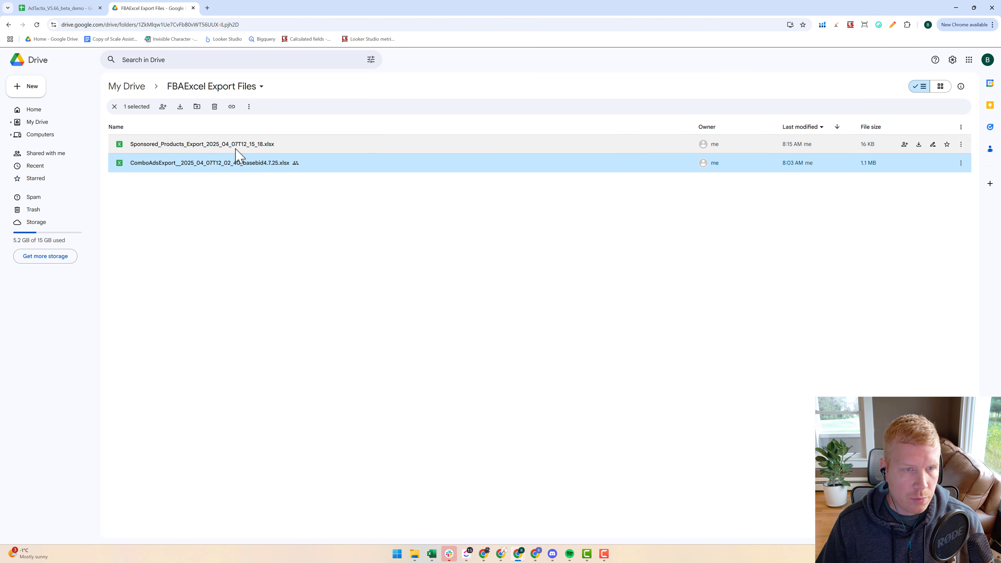
pyautogui.click(250, 146)
pyautogui.rightClick(250, 146)
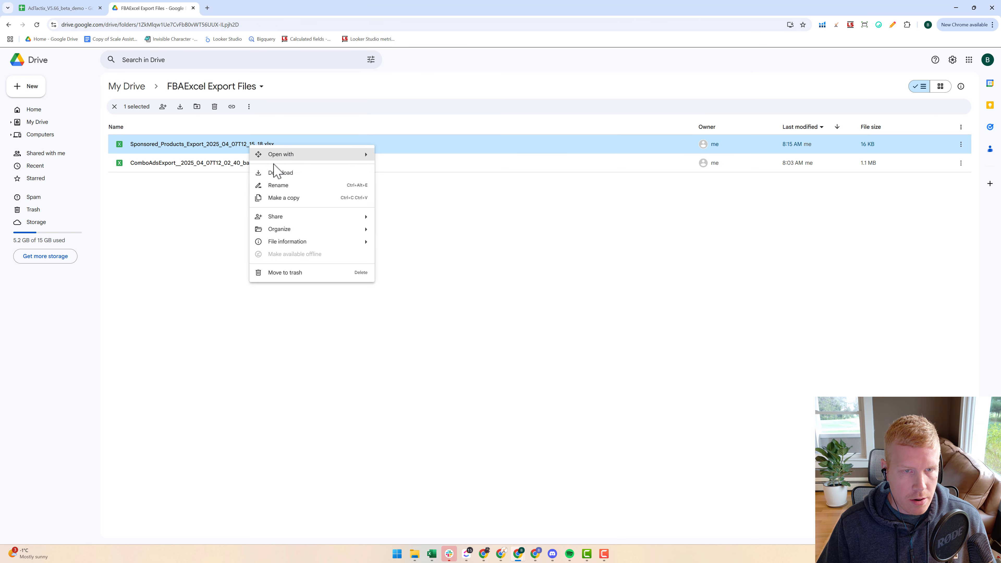
pyautogui.click(283, 188)
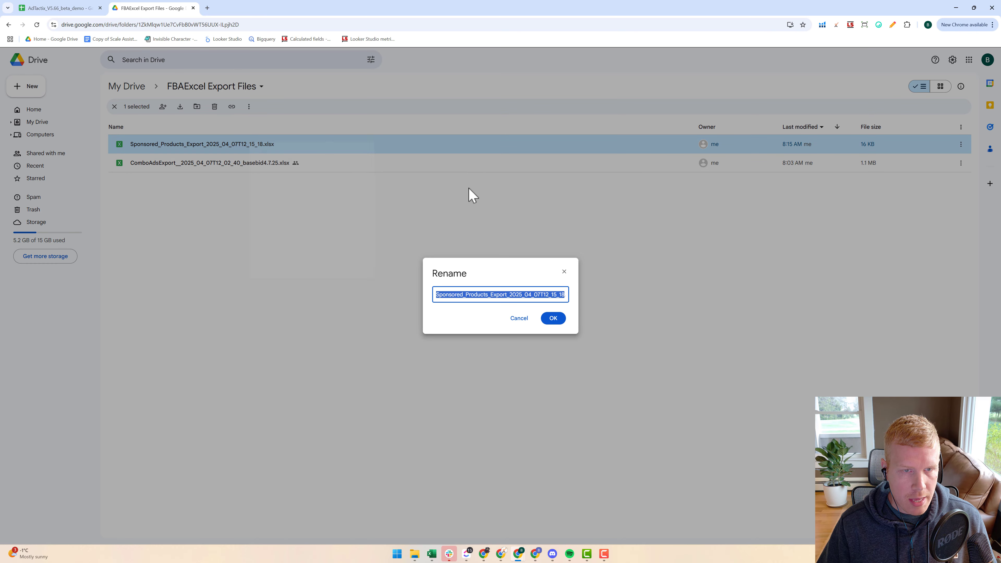
pyautogui.click(537, 295)
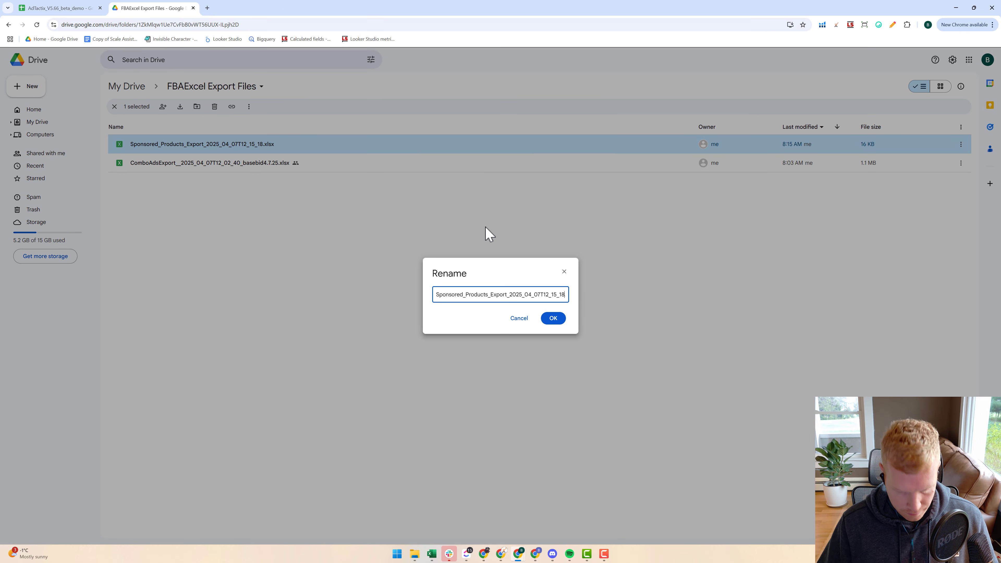
pyautogui.write('daily')
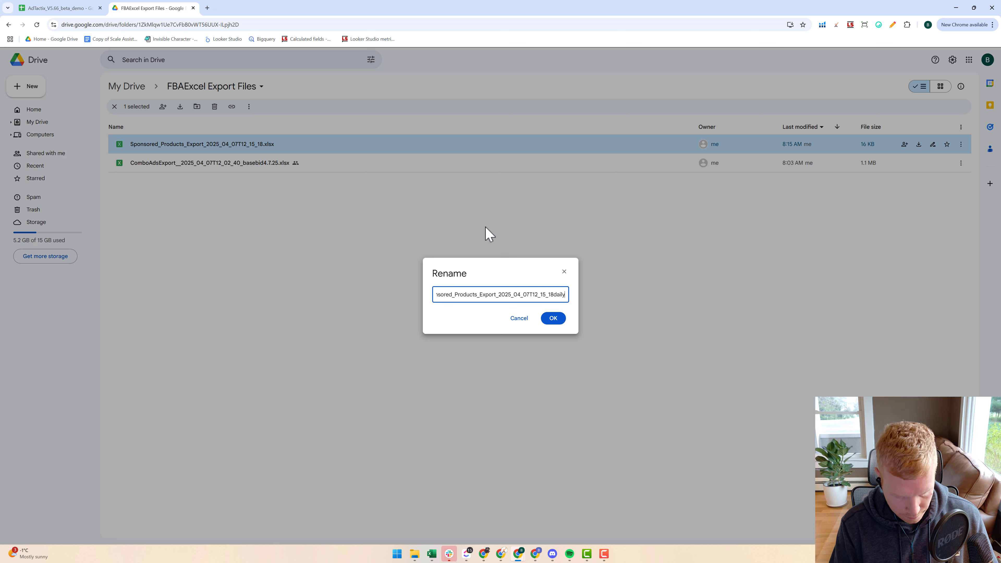
pyautogui.write('5pm')
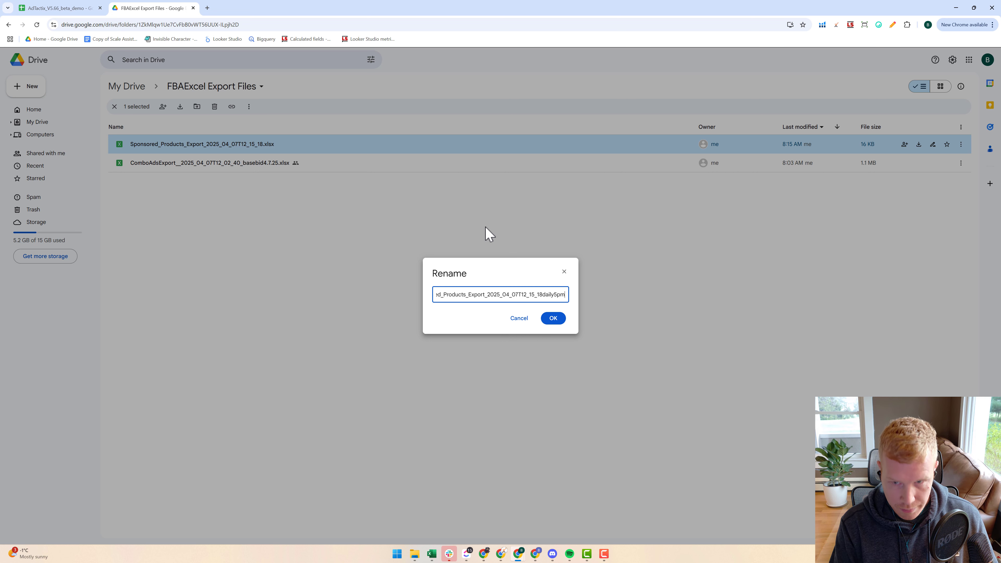
pyautogui.click(554, 319)
# Share the "daily5pm" Sponsored Products export with anyone who has the link, giving them edit access.
pyautogui.rightClick(239, 148)
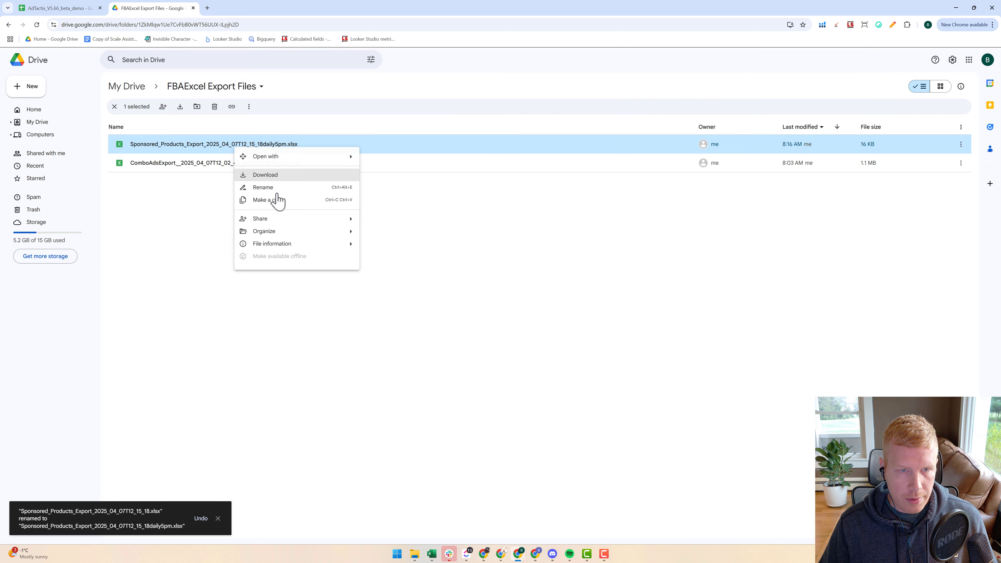
pyautogui.moveTo(278, 219)
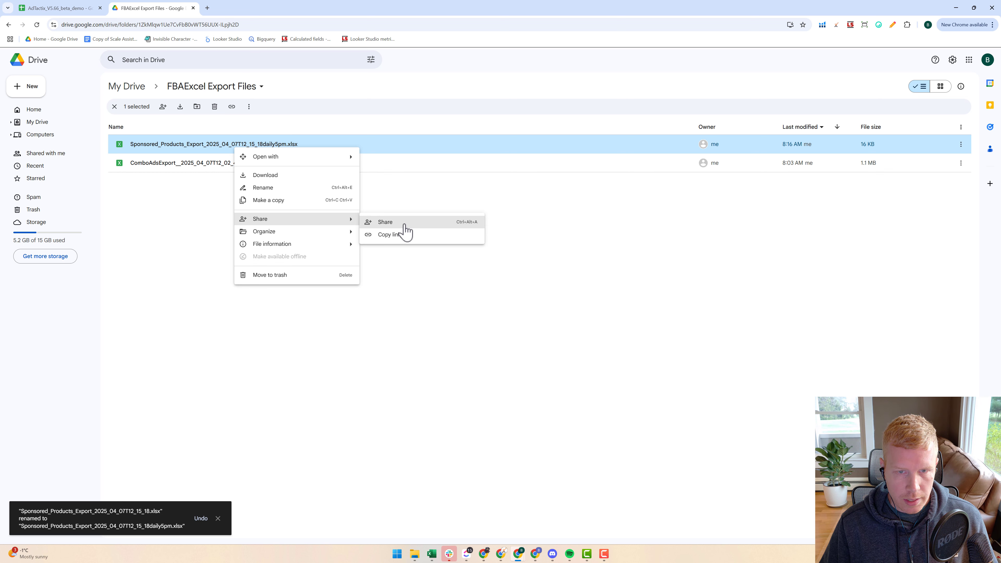
pyautogui.click(406, 224)
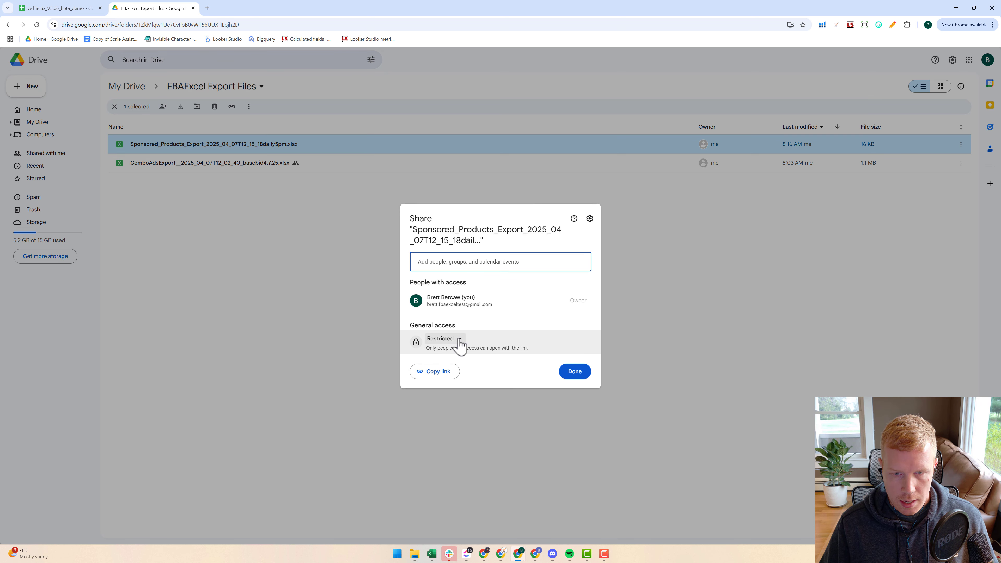
pyautogui.click(454, 339)
pyautogui.click(486, 376)
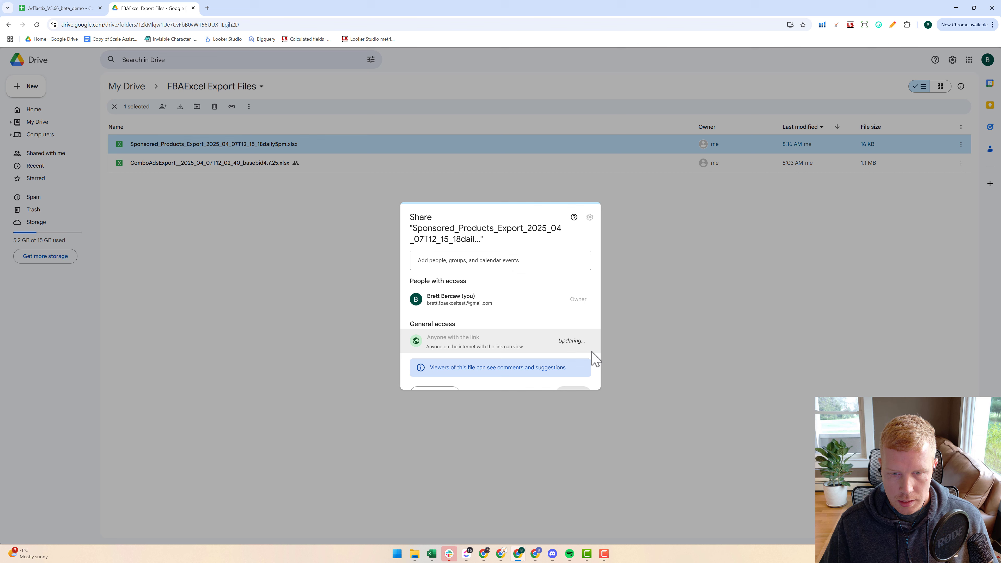
pyautogui.click(579, 333)
pyautogui.click(557, 404)
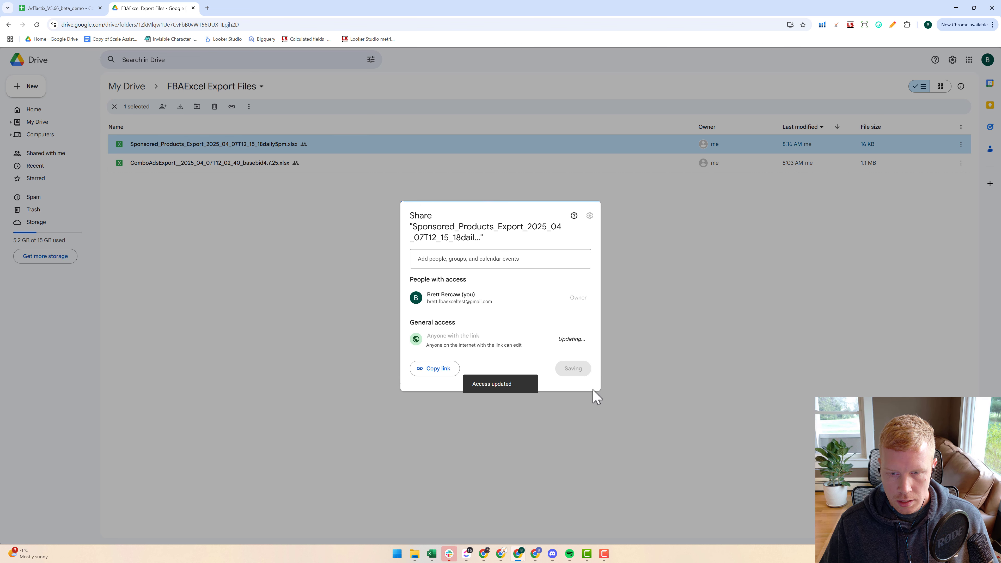
pyautogui.click(573, 372)
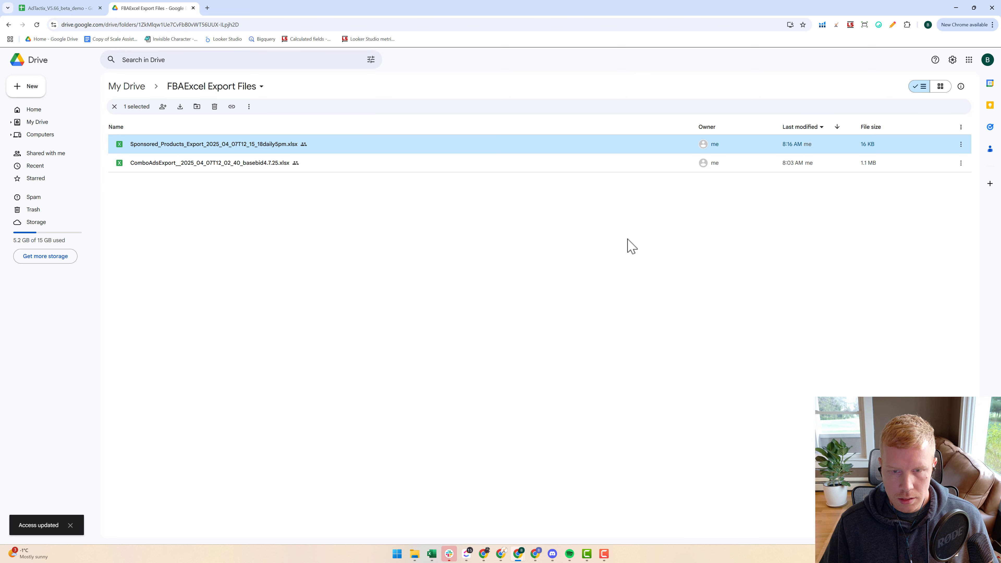
# Return to the AdTactix_V5.66_beta_demo spreadsheet and open its version history.
pyautogui.click(40, 8)
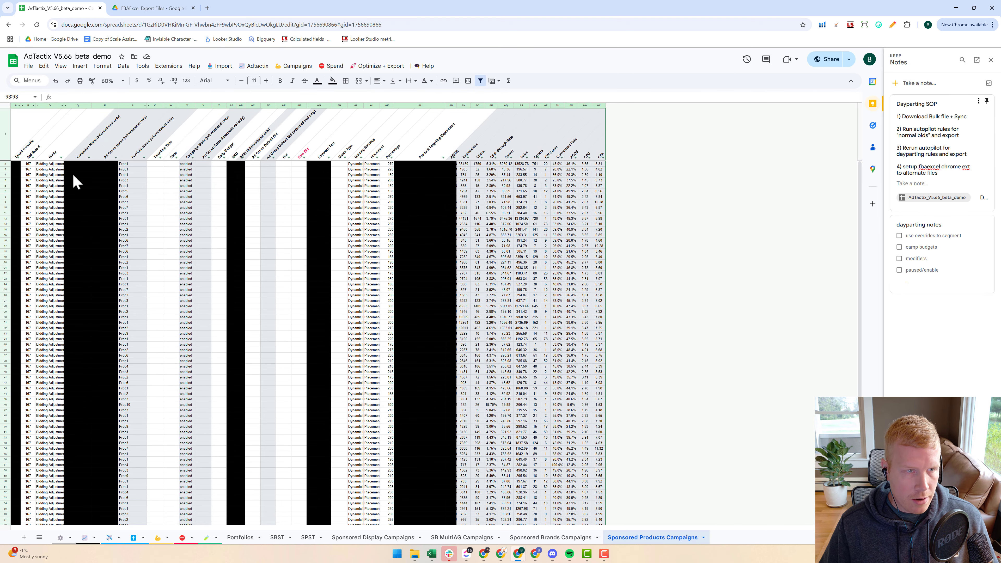
pyautogui.click(28, 66)
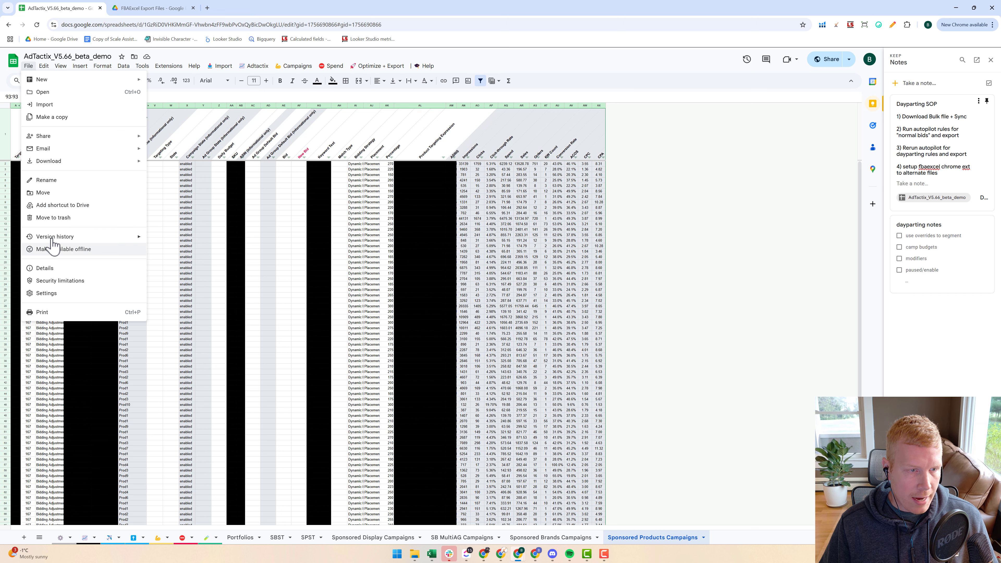
pyautogui.moveTo(53, 239)
pyautogui.click(173, 251)
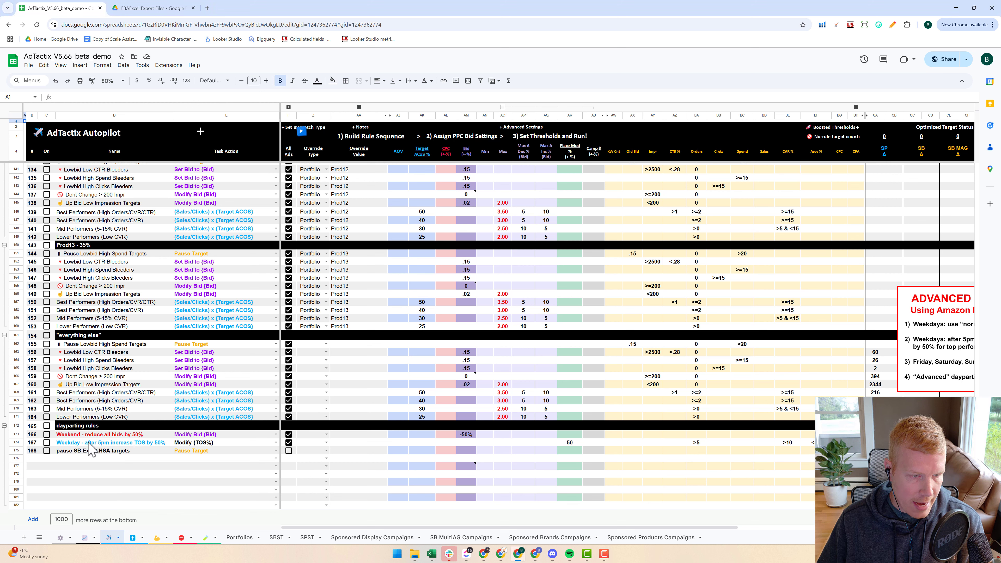
# Move the "ADVANCED DAYPARTING" note beside the rule thresholds and enlarge it above the dayparting rules.
pyautogui.click(74, 443)
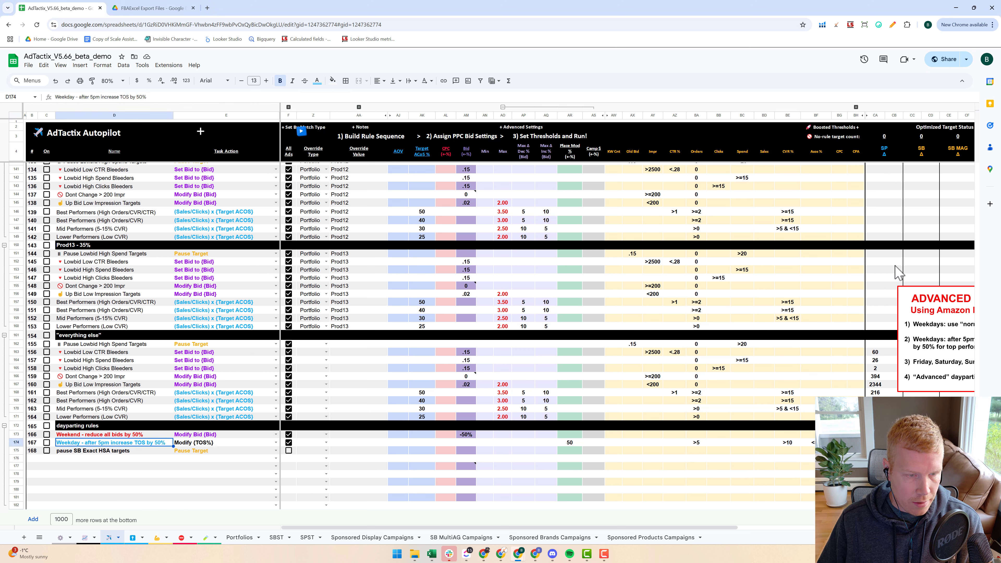
pyautogui.moveTo(925, 319); pyautogui.dragTo(591, 321)
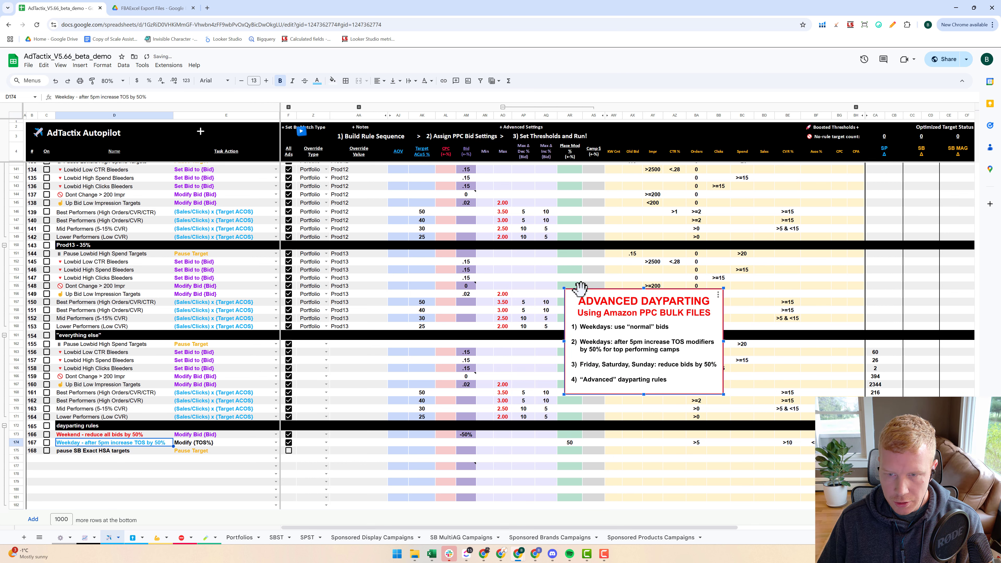
pyautogui.moveTo(564, 290); pyautogui.dragTo(480, 232)
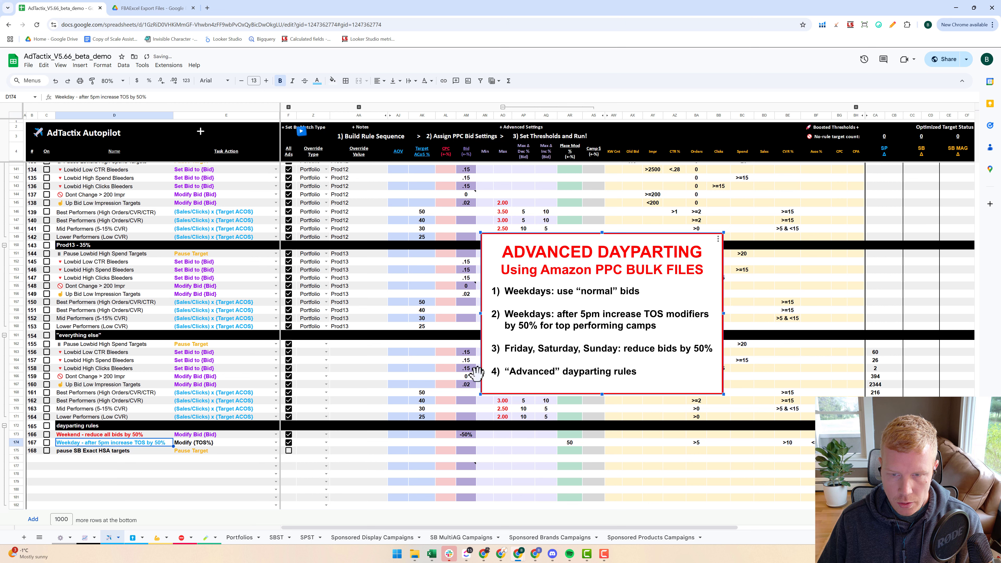
# Turn on the "Weekend - reduce all bids by 50%" rule and shift the dayparting note slightly up and left.
pyautogui.click(116, 436)
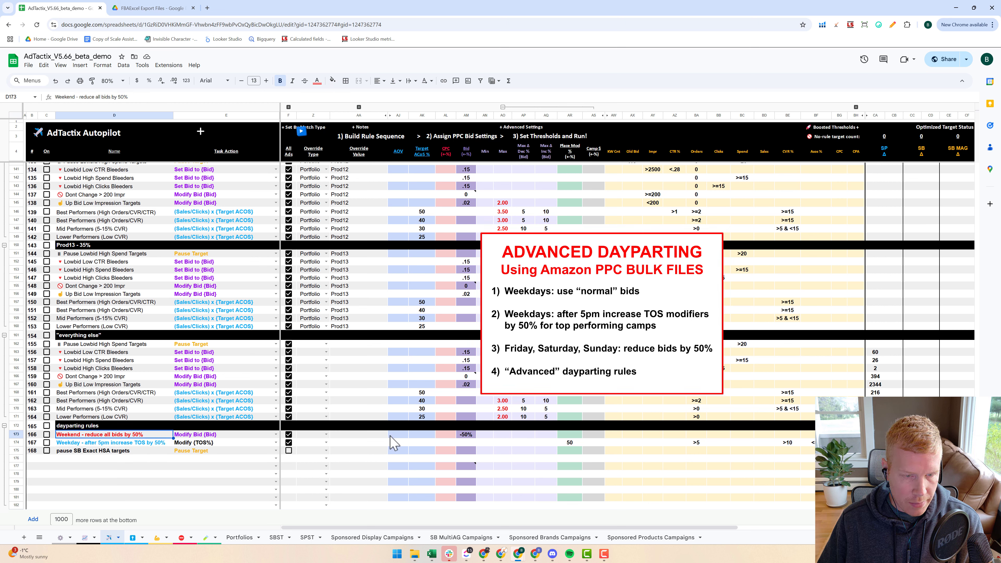
pyautogui.click(467, 436)
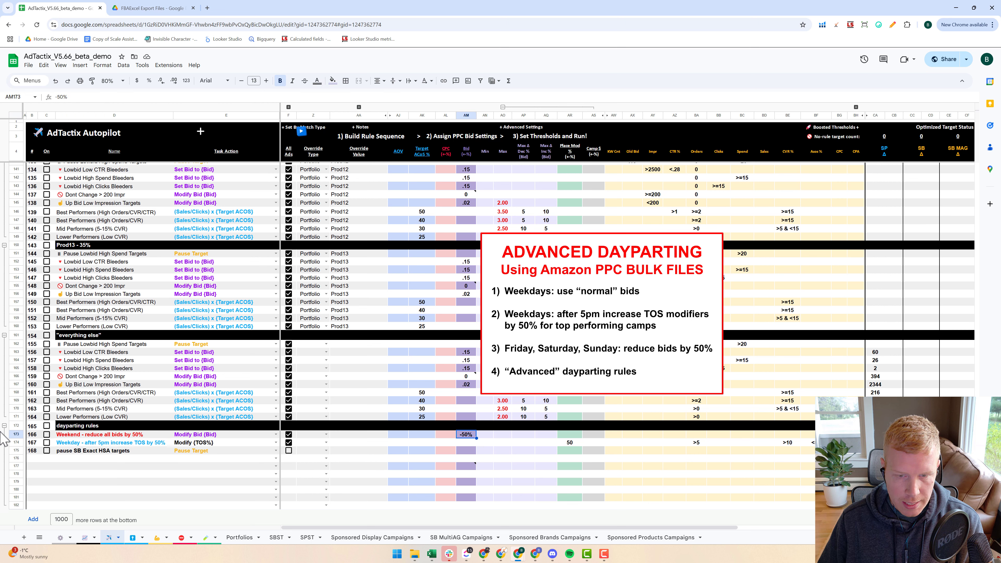
pyautogui.click(46, 434)
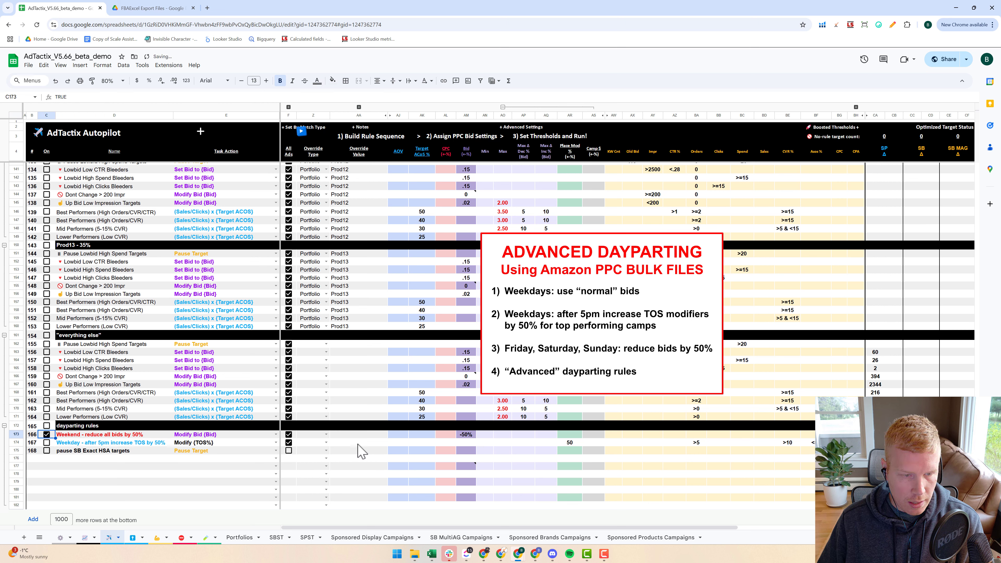
pyautogui.moveTo(557, 272); pyautogui.dragTo(537, 261)
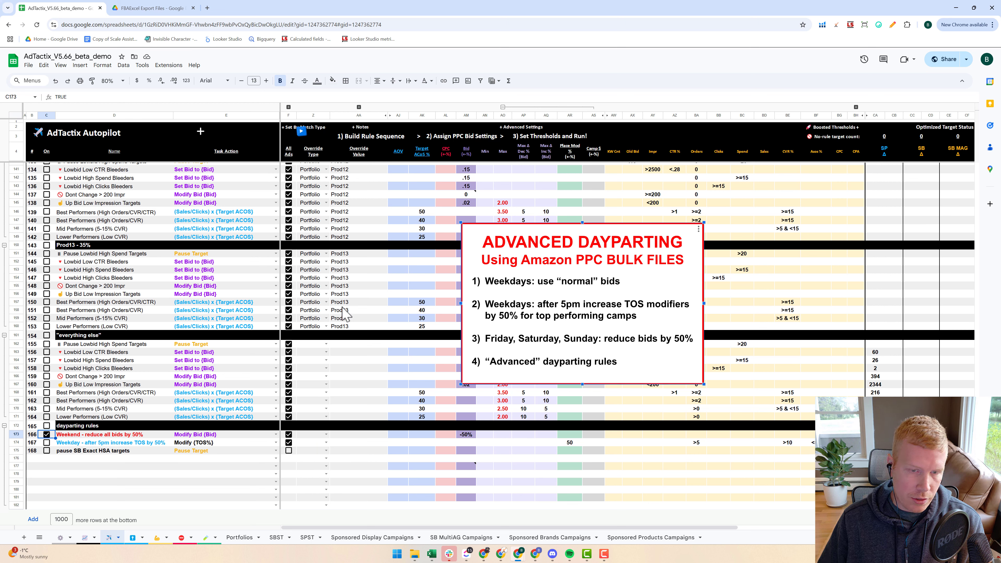
# Examine the available override types for targeting a rule and the weekend rule's threshold and bid modifier cells.
pyautogui.click(326, 302)
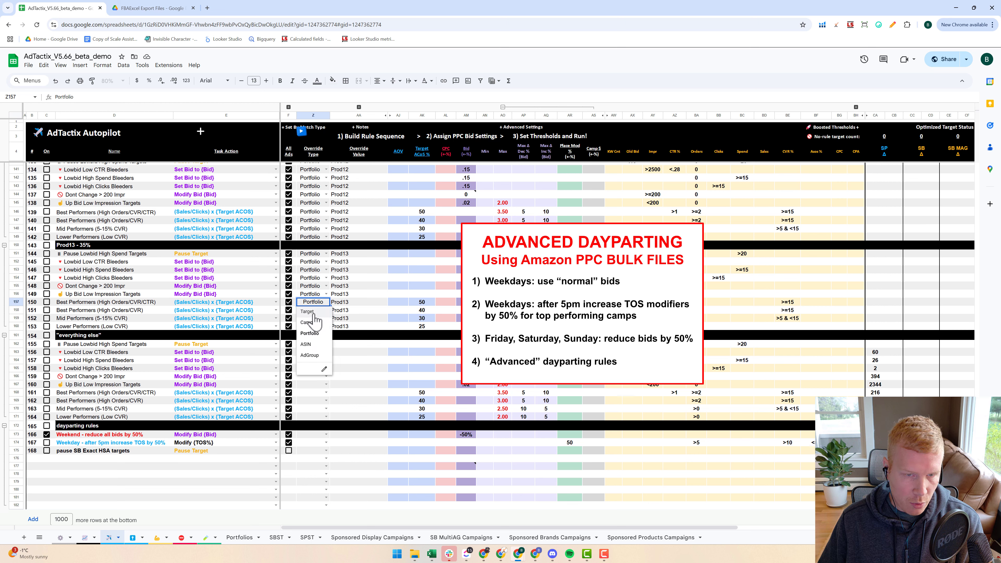
pyautogui.click(357, 369)
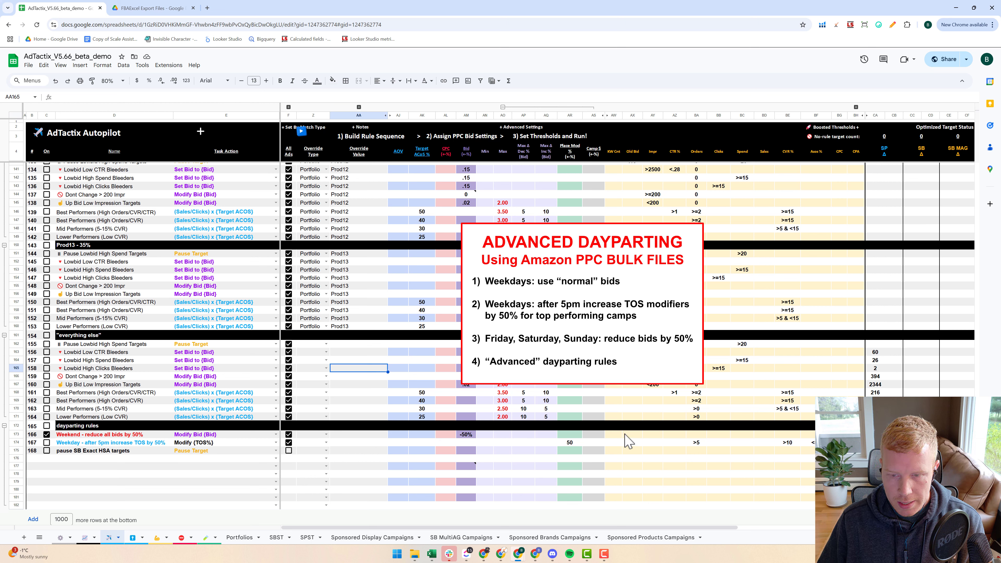
pyautogui.click(633, 435)
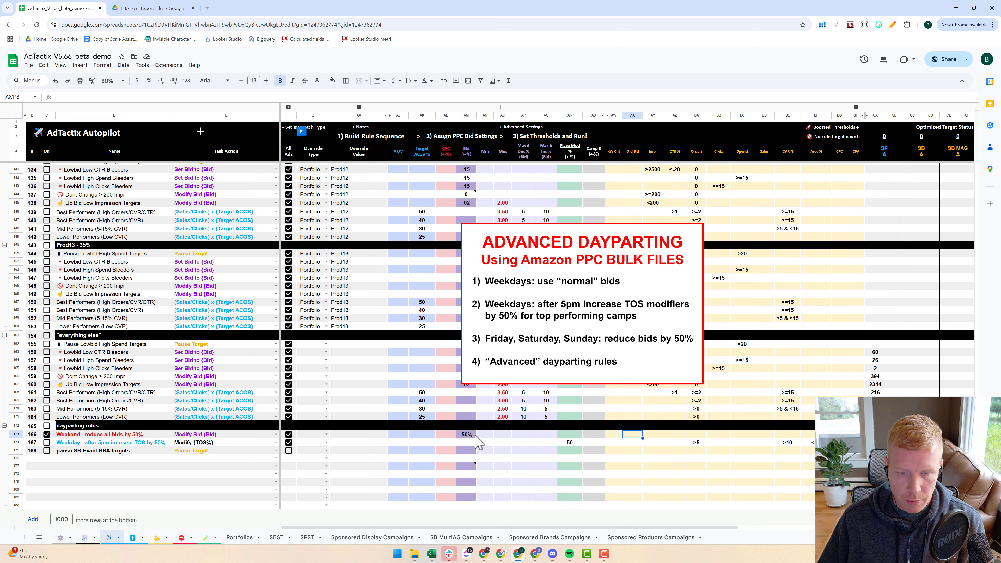
pyautogui.click(467, 436)
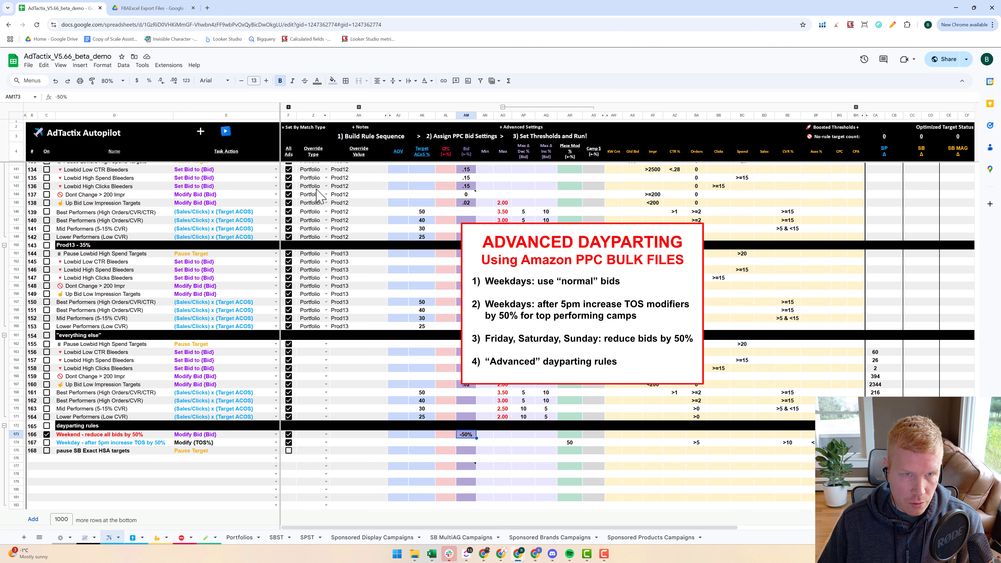
pyautogui.click(289, 434)
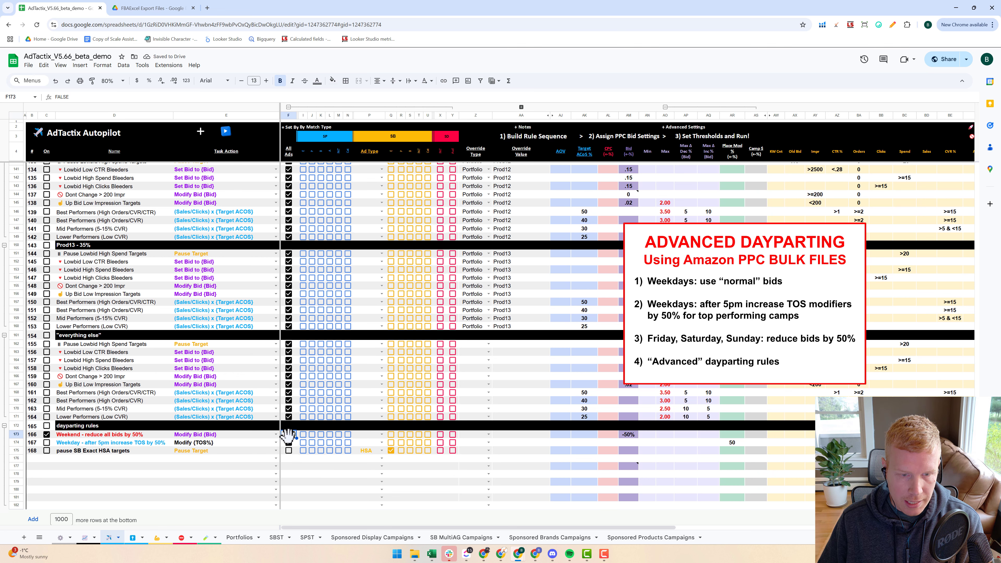
pyautogui.press('space')
pyautogui.click(358, 107)
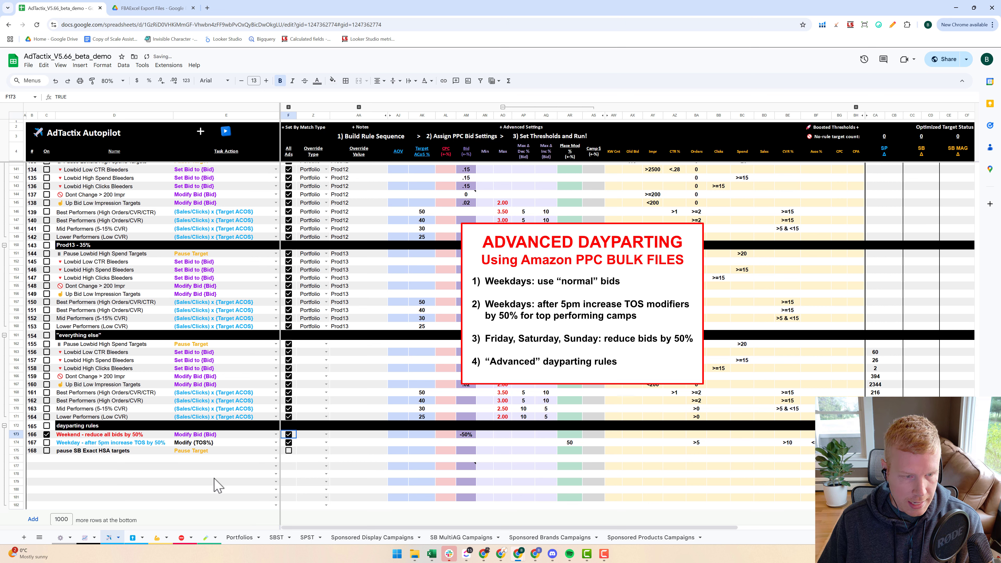
# Run the Autopilot with only the weekend bid-reduction rule turned on.
pyautogui.click(194, 473)
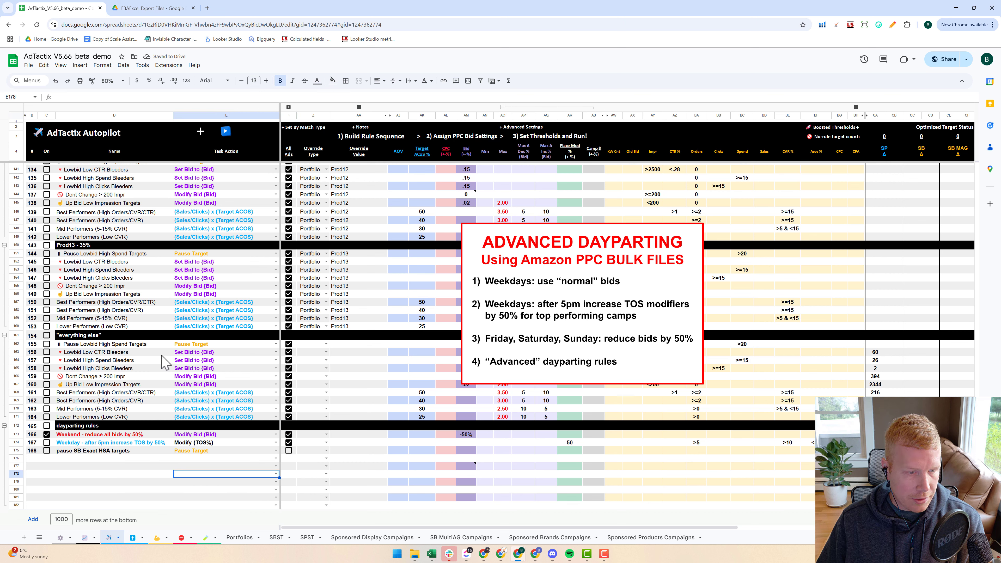
pyautogui.click(228, 132)
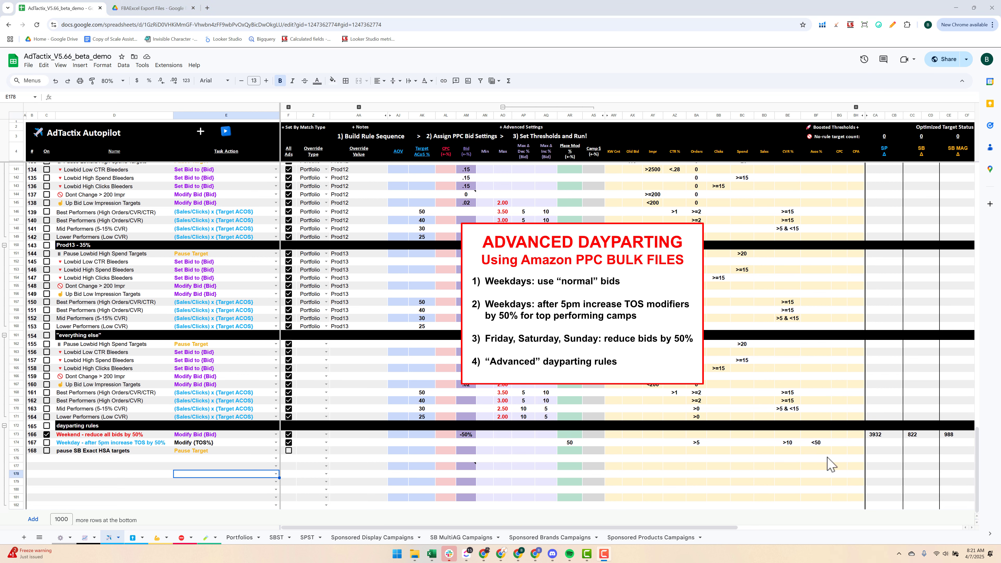
# Check the weekend rule's changed-target counts per ad type, the no-rule target counts and the rule's bid modifier.
pyautogui.click(880, 435)
pyautogui.click(938, 436)
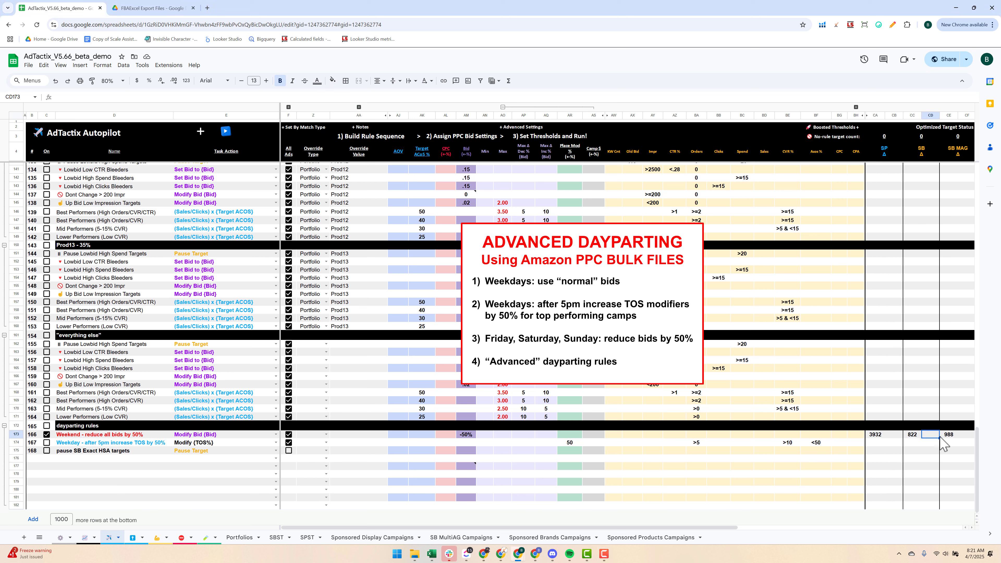
pyautogui.click(953, 436)
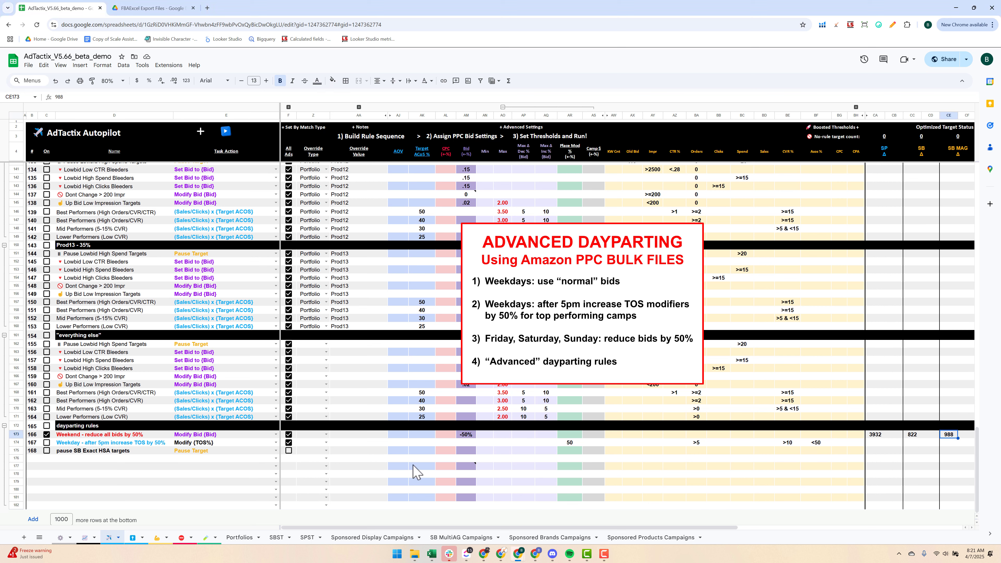
pyautogui.click(884, 138)
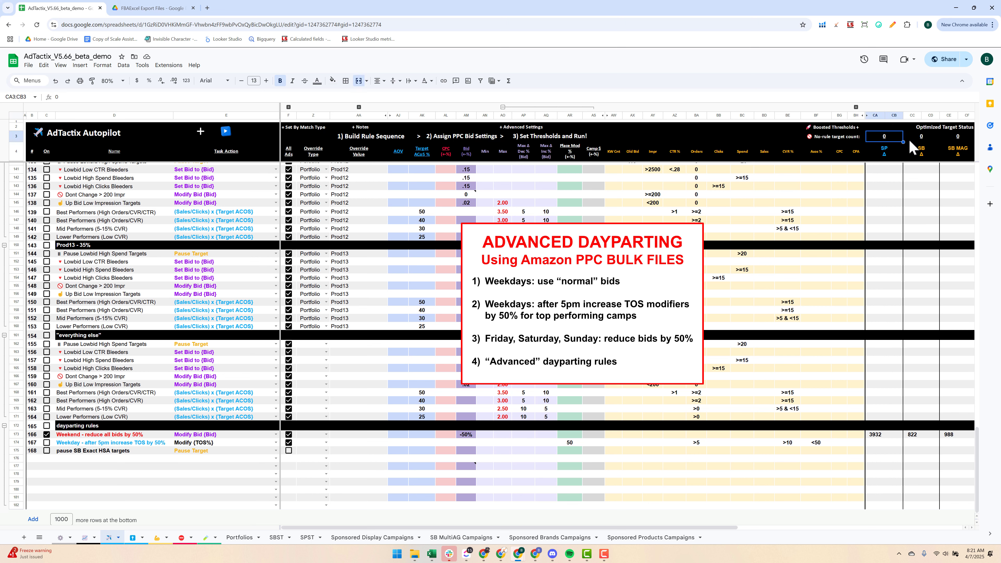
pyautogui.click(924, 143)
pyautogui.moveTo(958, 141)
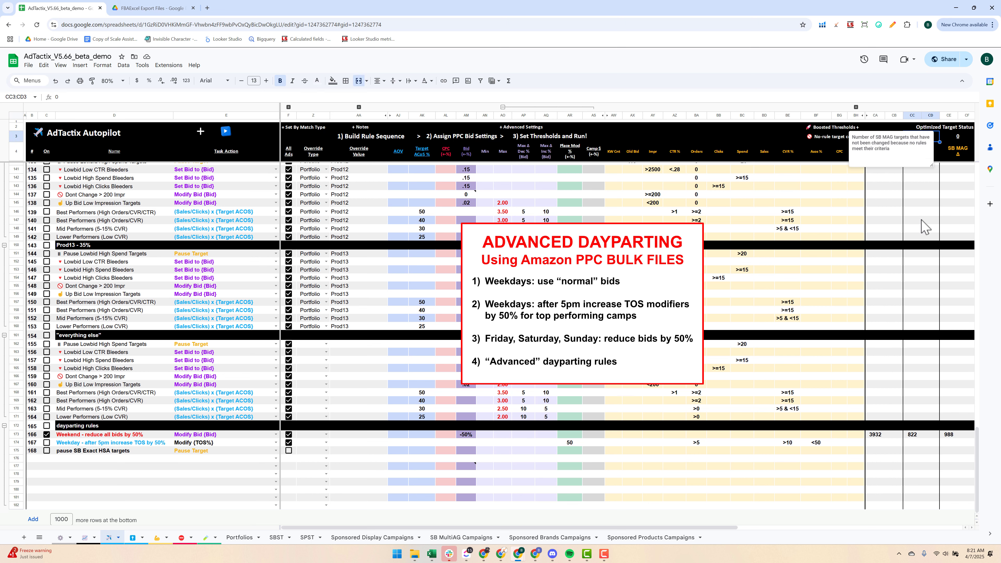
pyautogui.click(914, 220)
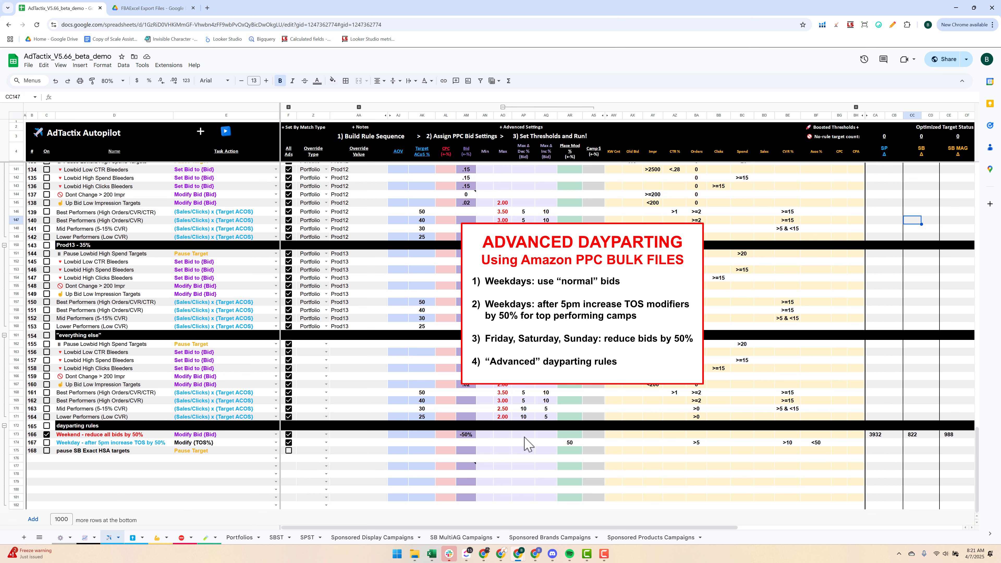
pyautogui.click(466, 435)
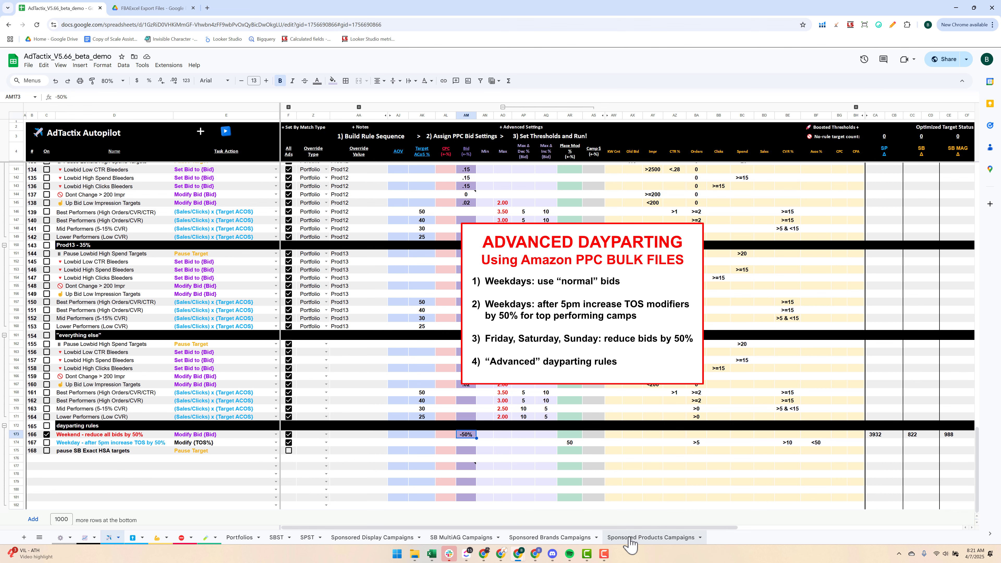
# In the Sponsored Products Campaigns sheet, compare the Bid and New Bid columns, including the first product targeting row.
pyautogui.click(654, 538)
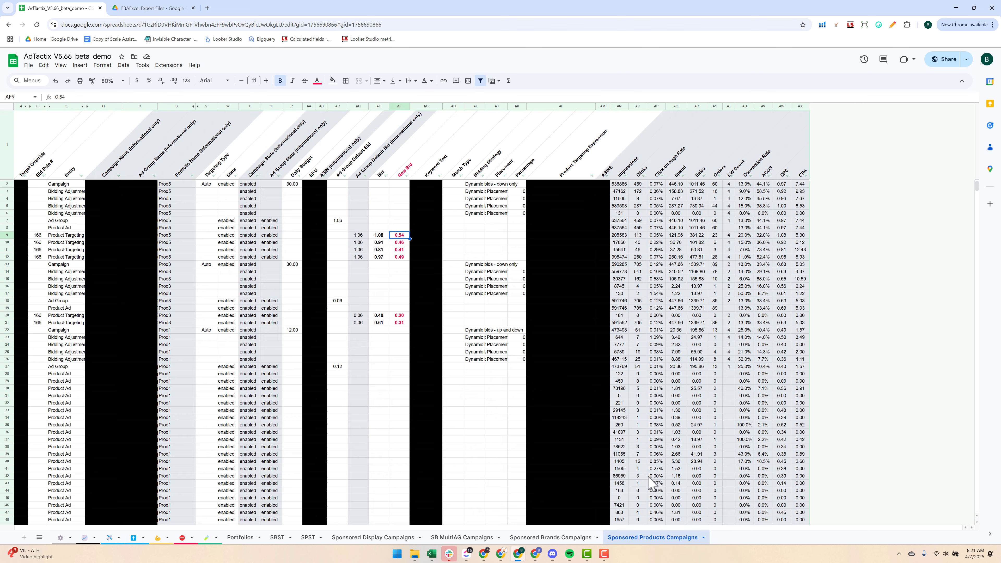
pyautogui.click(378, 106)
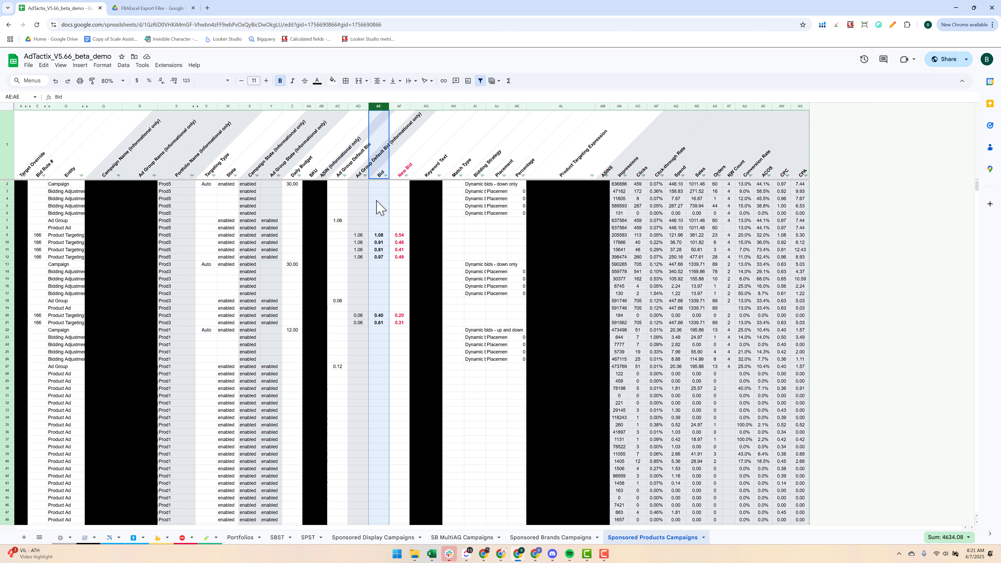
pyautogui.click(400, 181)
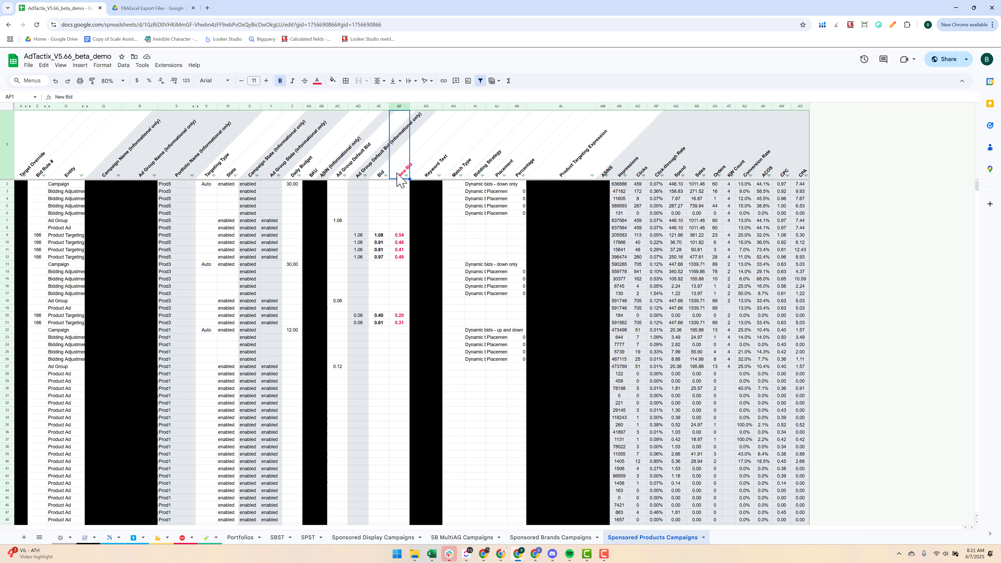
pyautogui.click(396, 106)
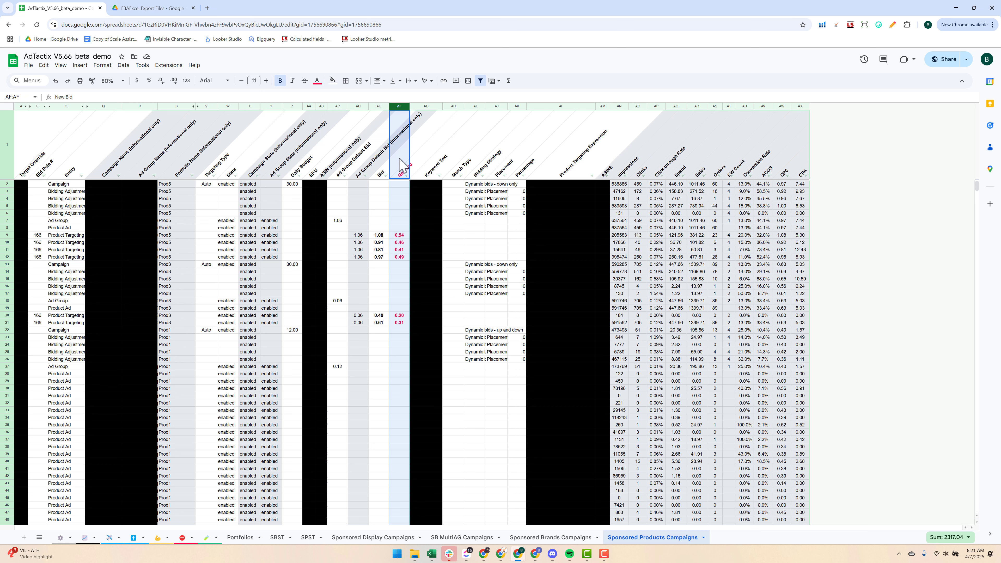
pyautogui.click(379, 107)
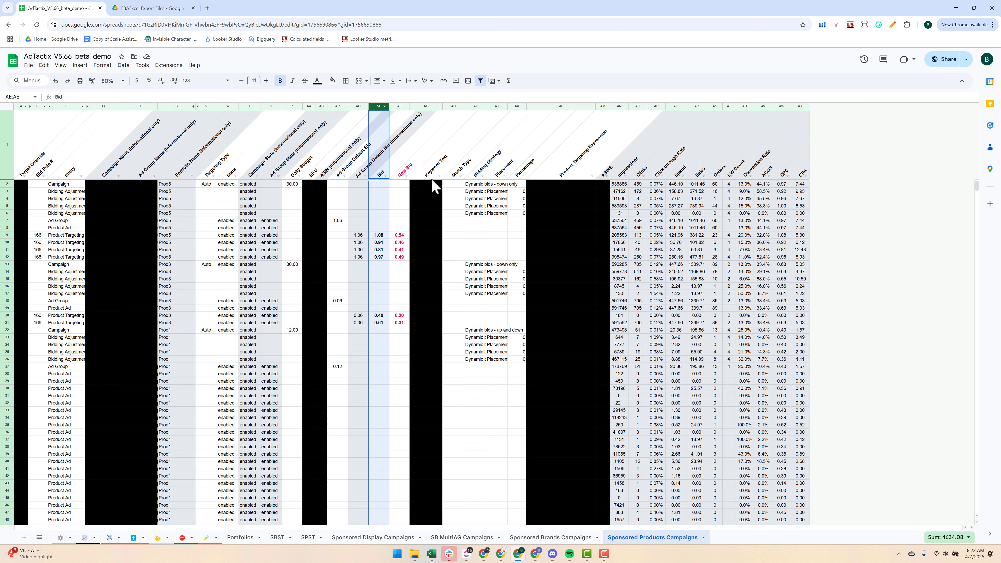
pyautogui.click(399, 236)
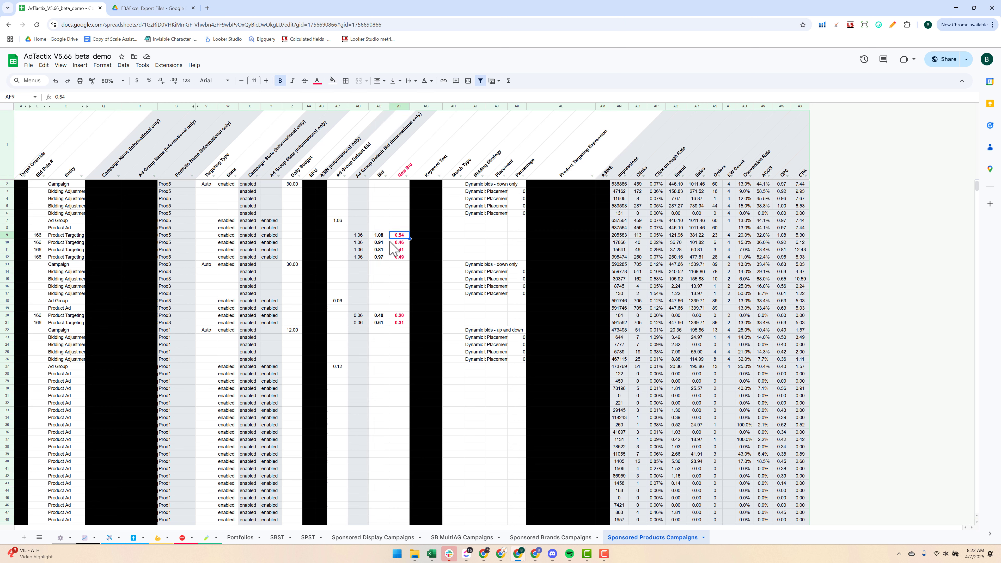
pyautogui.press('Left')
pyautogui.click(399, 237)
pyautogui.click(381, 236)
pyautogui.click(400, 237)
pyautogui.click(385, 236)
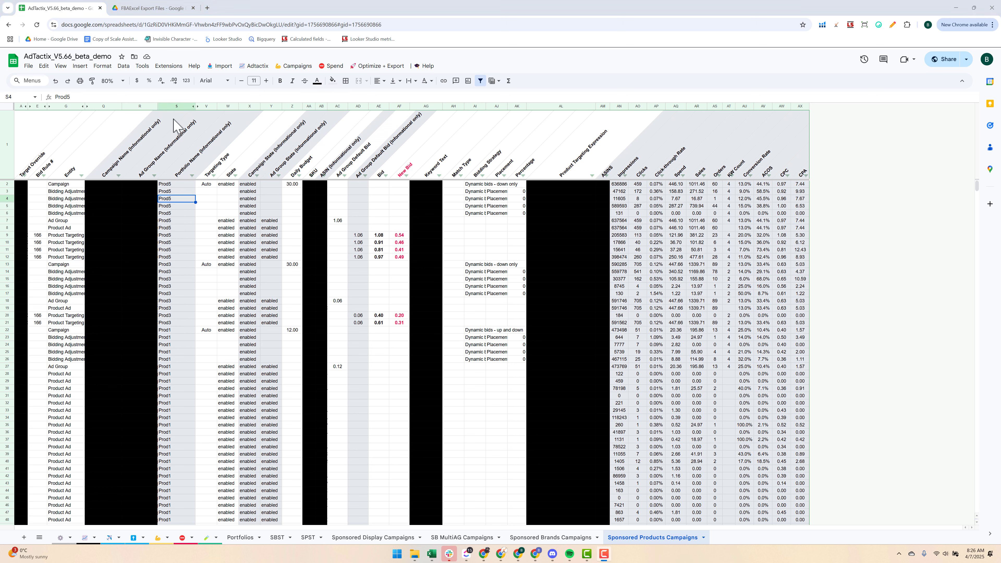
# Sort the Sponsored Products Campaigns sheet by Bid Rule # from Z to A and delete all rows without a bid rule.
pyautogui.click(44, 176)
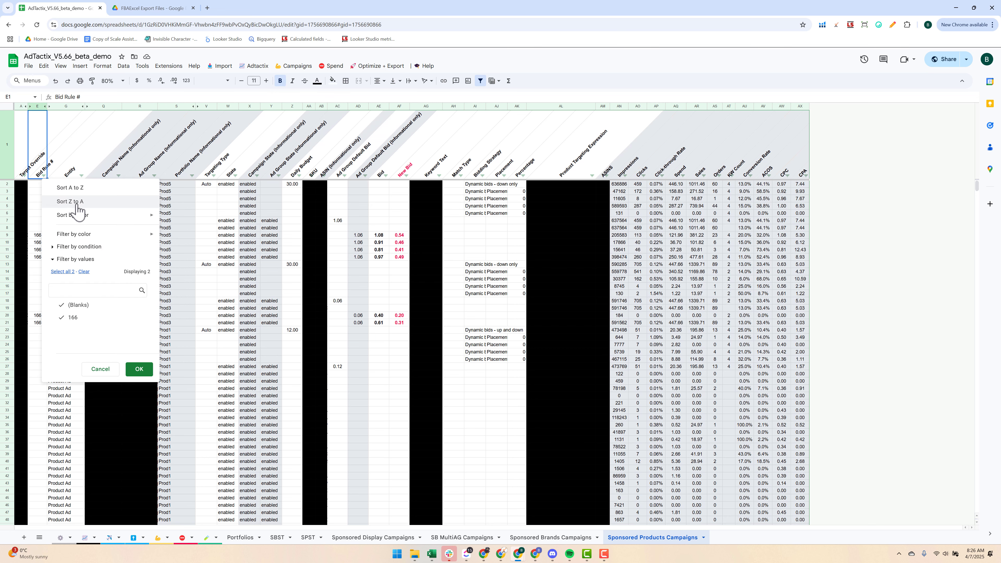
pyautogui.click(78, 203)
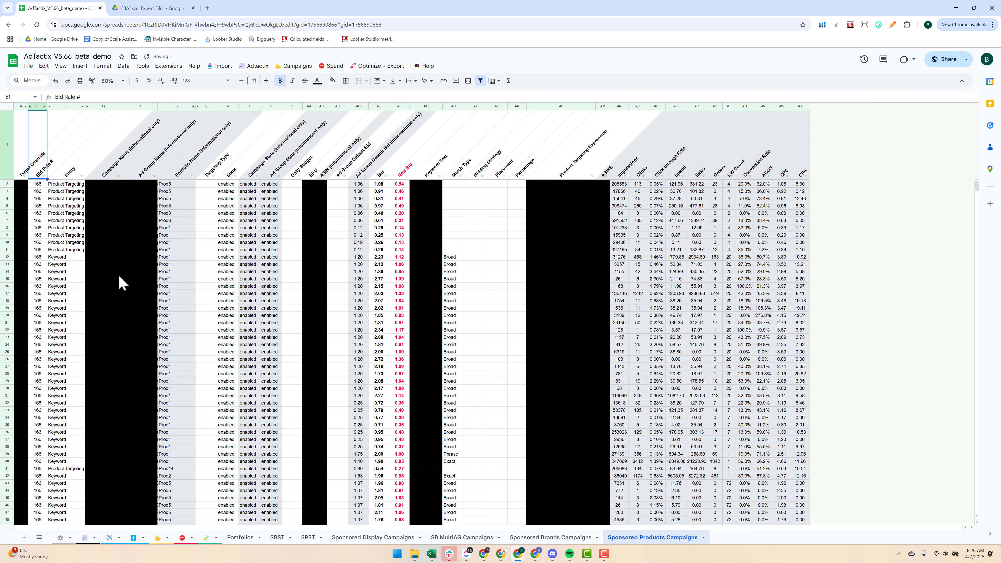
pyautogui.click(41, 185)
pyautogui.hotkey('ctrl', 'shift', 'Down')
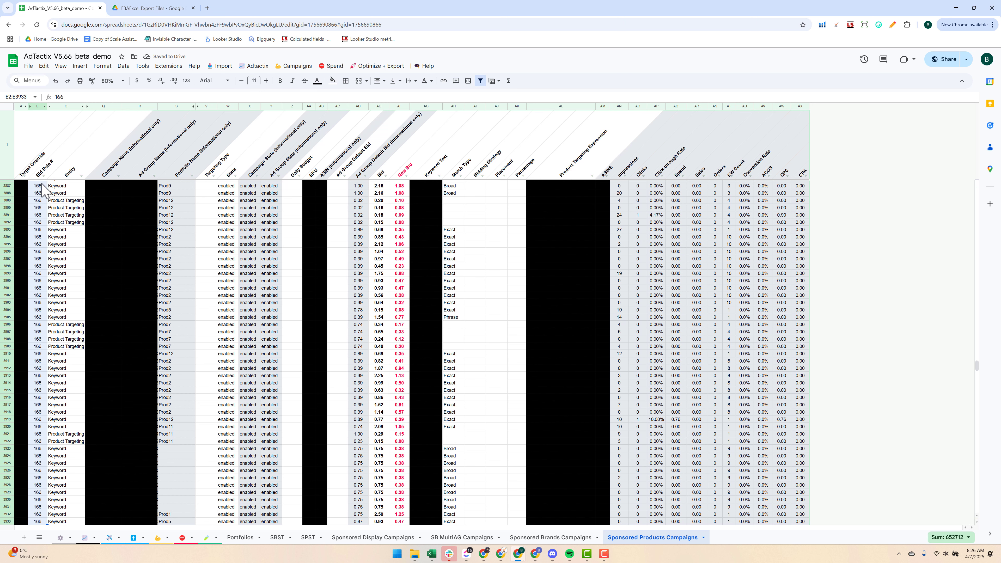
pyautogui.scroll(-4, 88, 444)
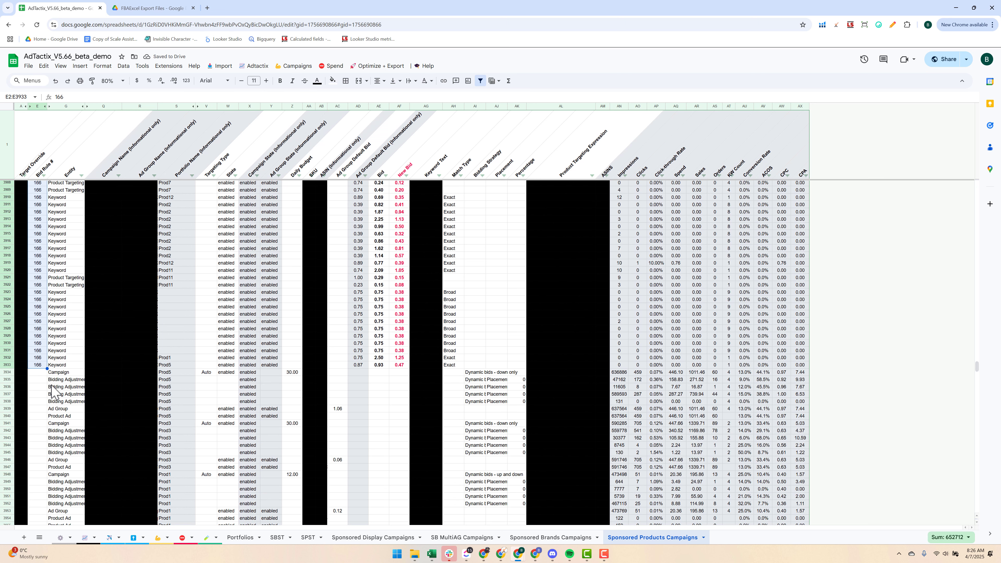
pyautogui.click(9, 372)
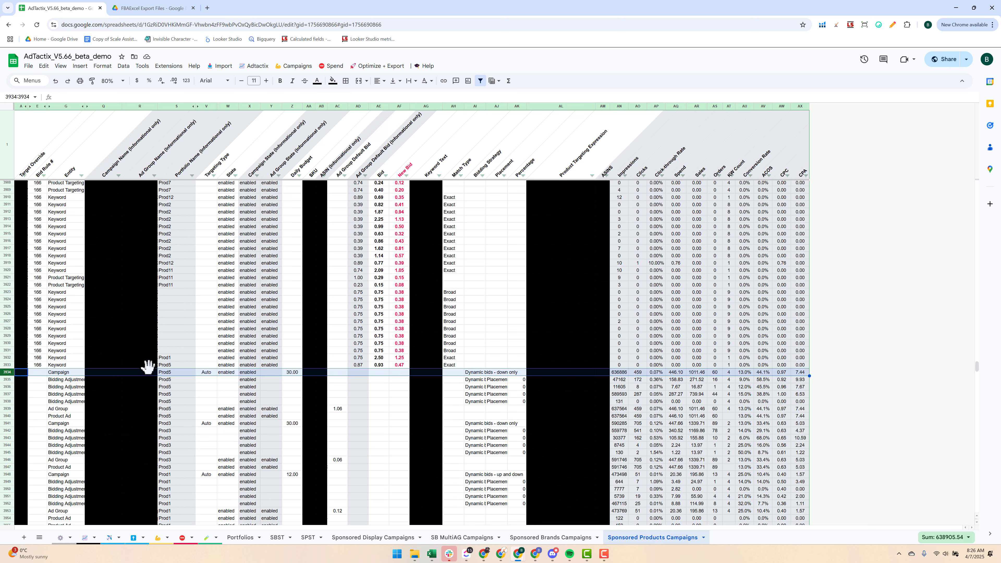
pyautogui.hotkey('ctrl', 'shift', 'Down')
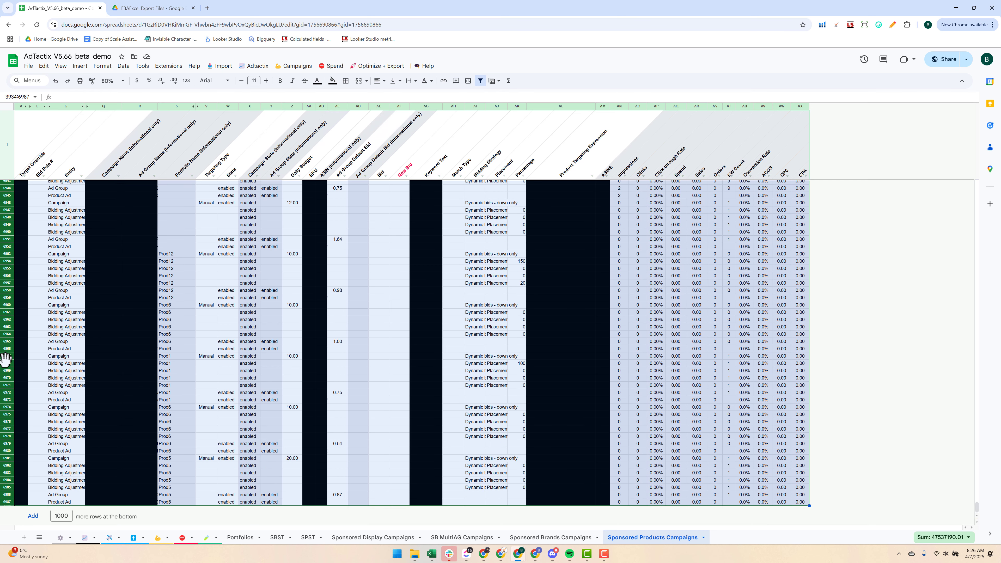
pyautogui.rightClick(5, 354)
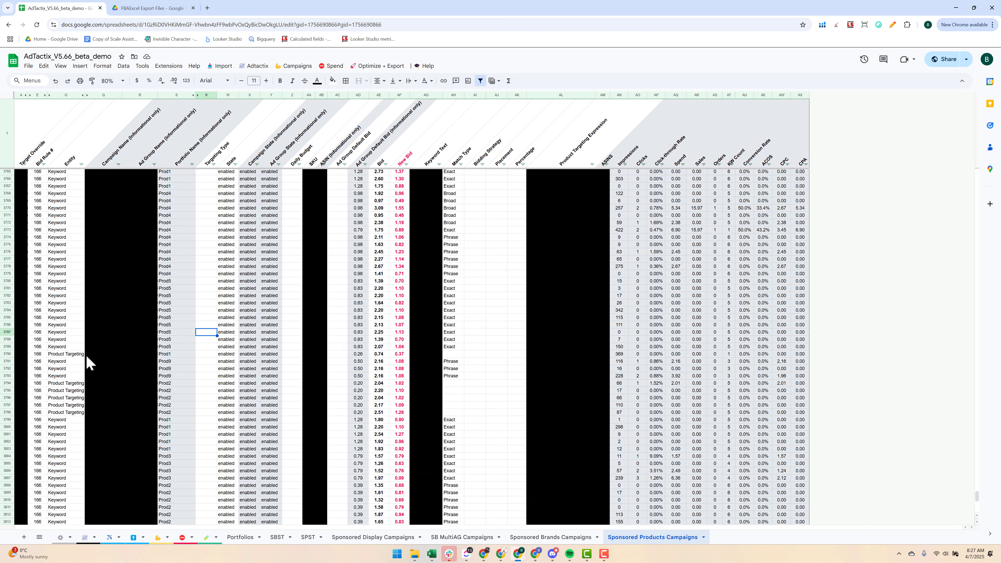
# Export the Sponsored ads bulk data with the new bids to Google Drive as an All AdTypes Combo File.
pyautogui.click(64, 362)
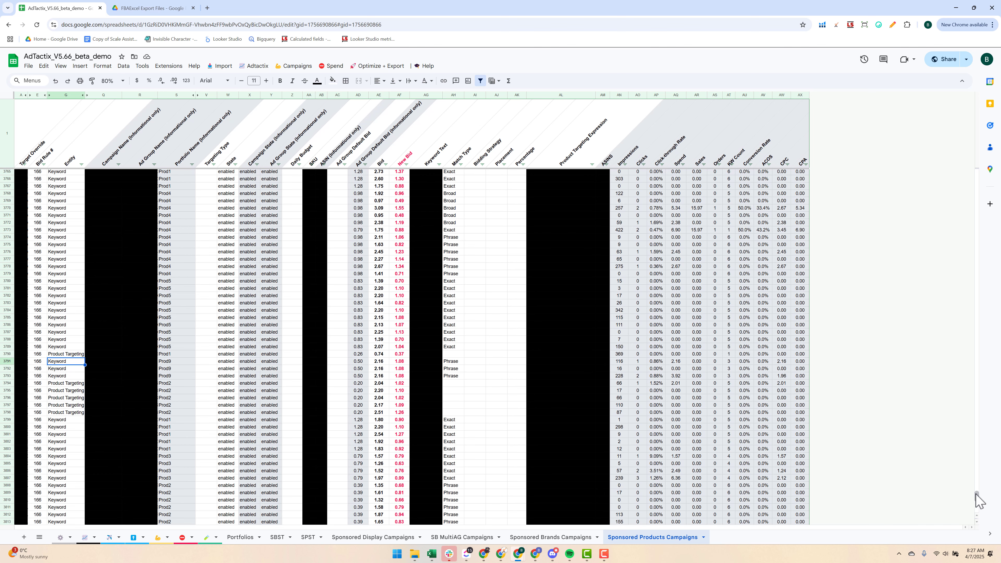
pyautogui.moveTo(979, 495); pyautogui.dragTo(985, 176)
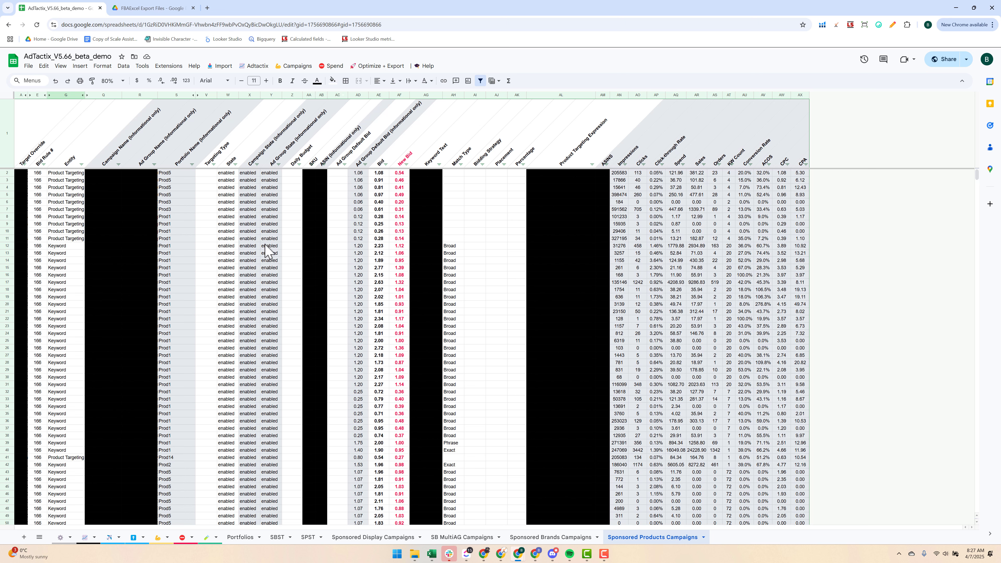
pyautogui.click(392, 67)
pyautogui.moveTo(407, 147)
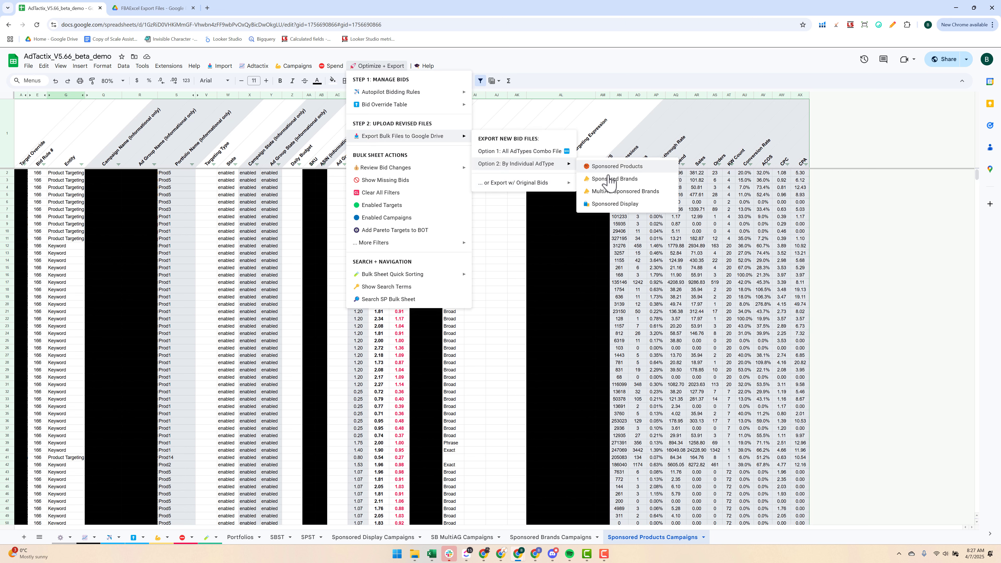
pyautogui.click(539, 152)
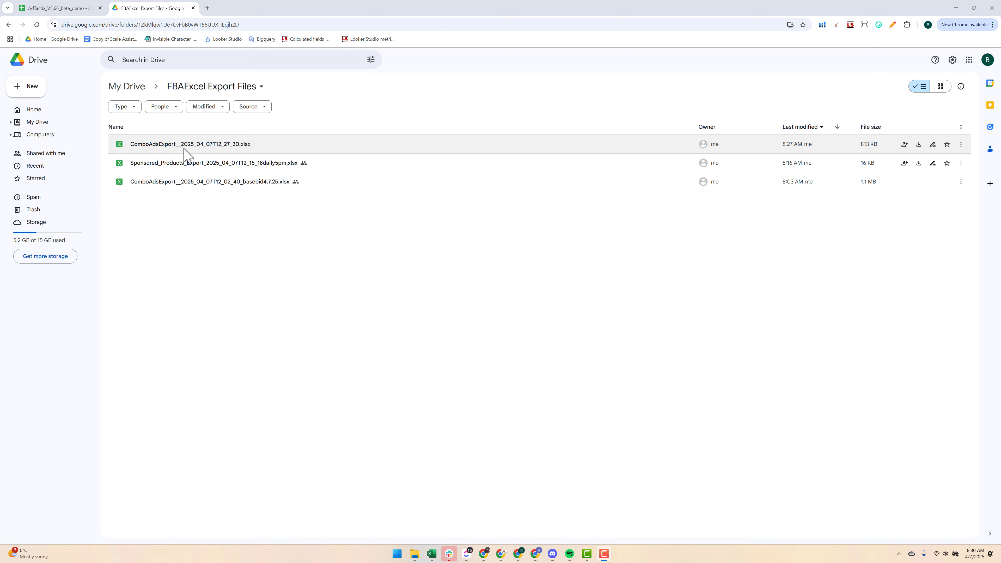
# In the FBAExcel Export Files folder, rename the newest export as ComboAdsExport__2025_04_07T12_27_30weekeddrop50.xlsx.
pyautogui.rightClick(195, 148)
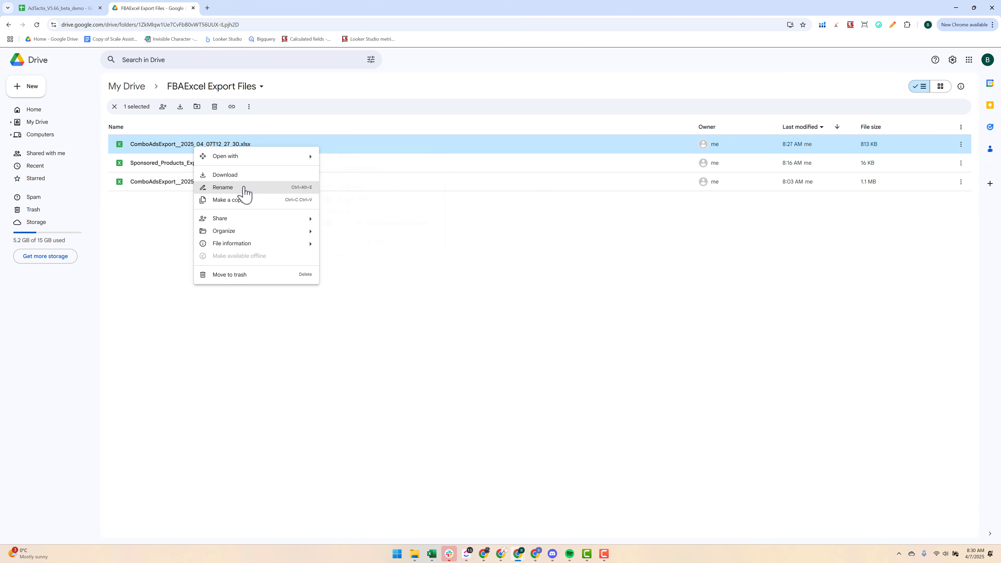
pyautogui.click(246, 191)
pyautogui.click(541, 295)
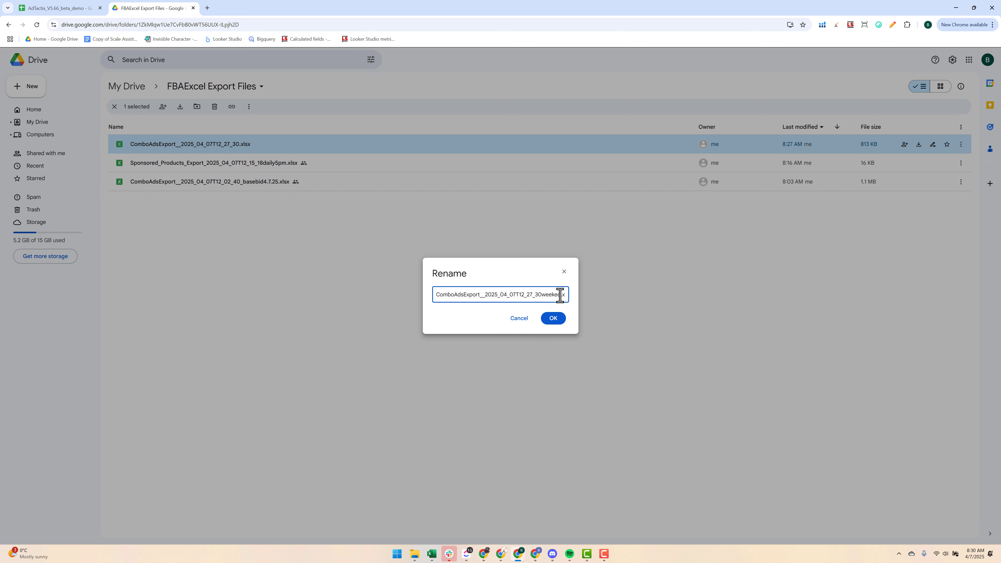
pyautogui.write('drop')
pyautogui.click(562, 319)
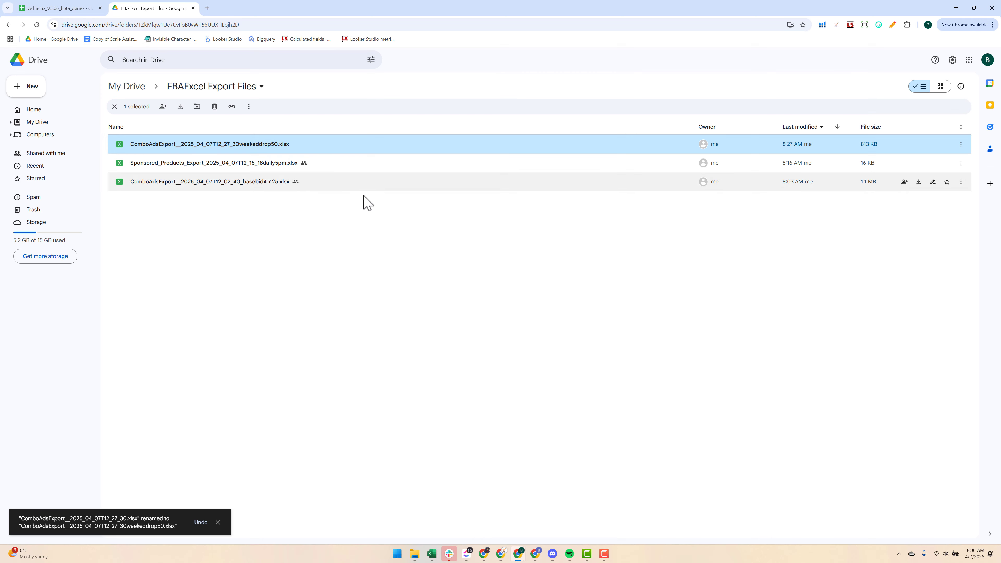
# Share the weekeddrop50 export with anyone who has the link, giving them the Editor role.
pyautogui.rightClick(271, 149)
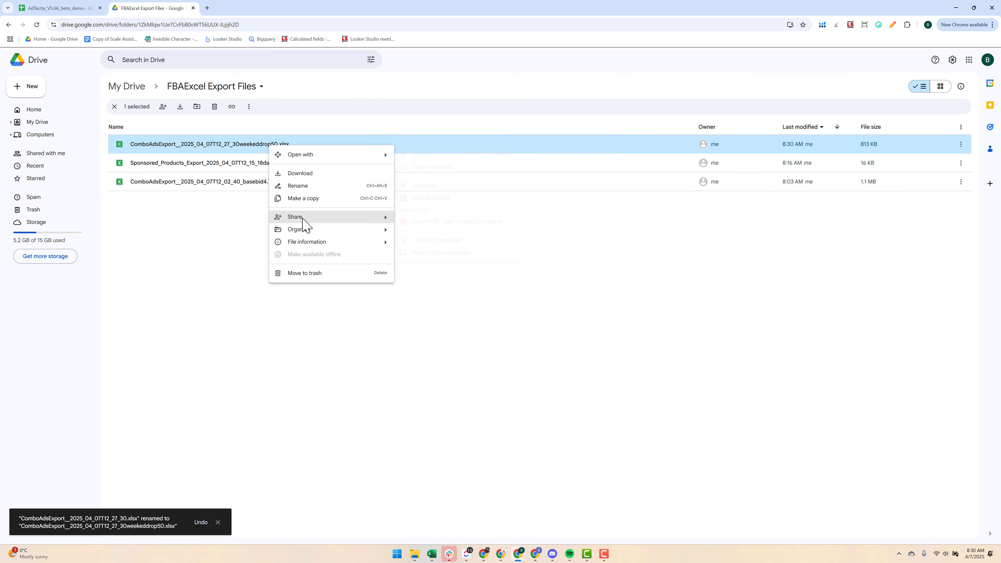
pyautogui.moveTo(303, 217)
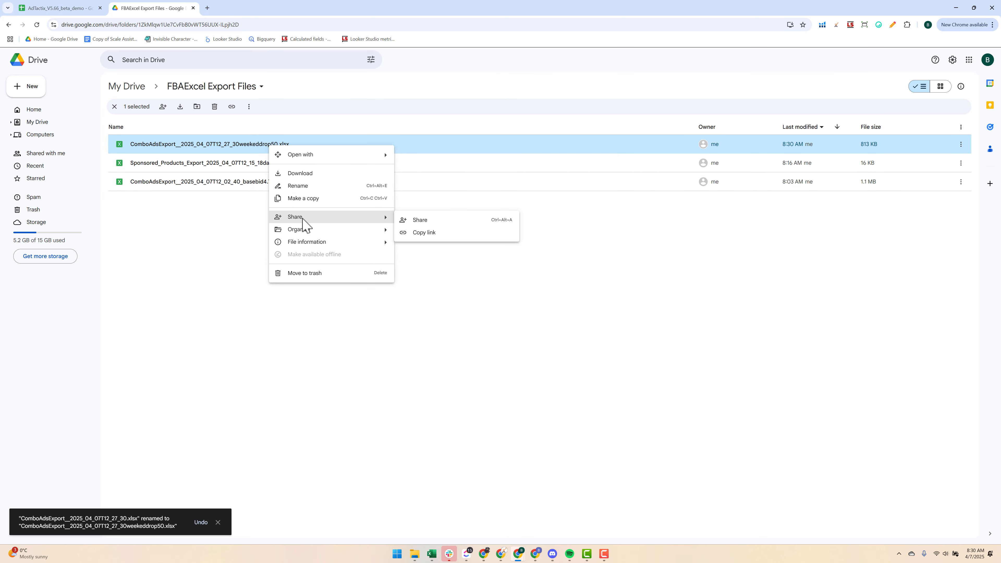
pyautogui.click(433, 221)
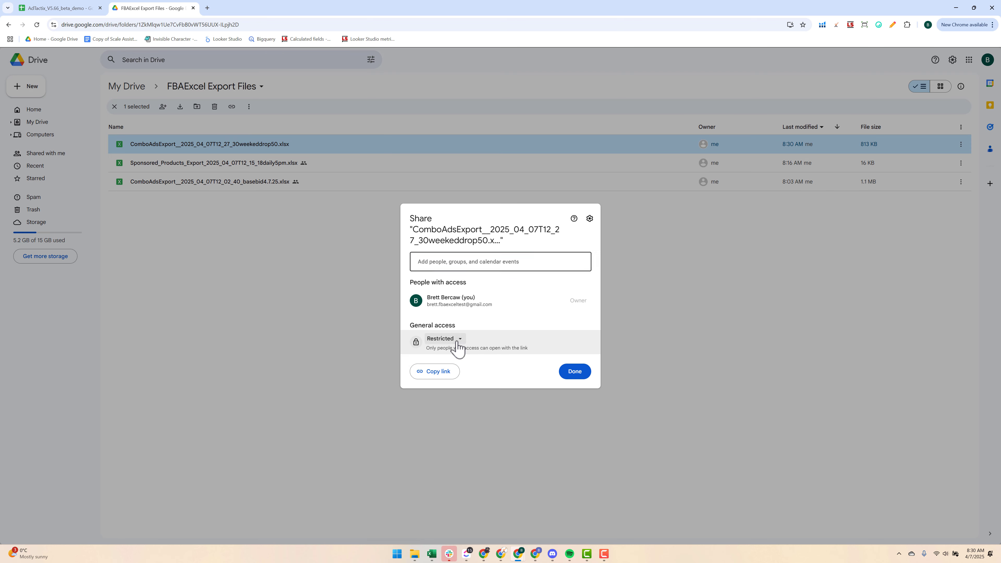
pyautogui.click(457, 340)
pyautogui.click(468, 376)
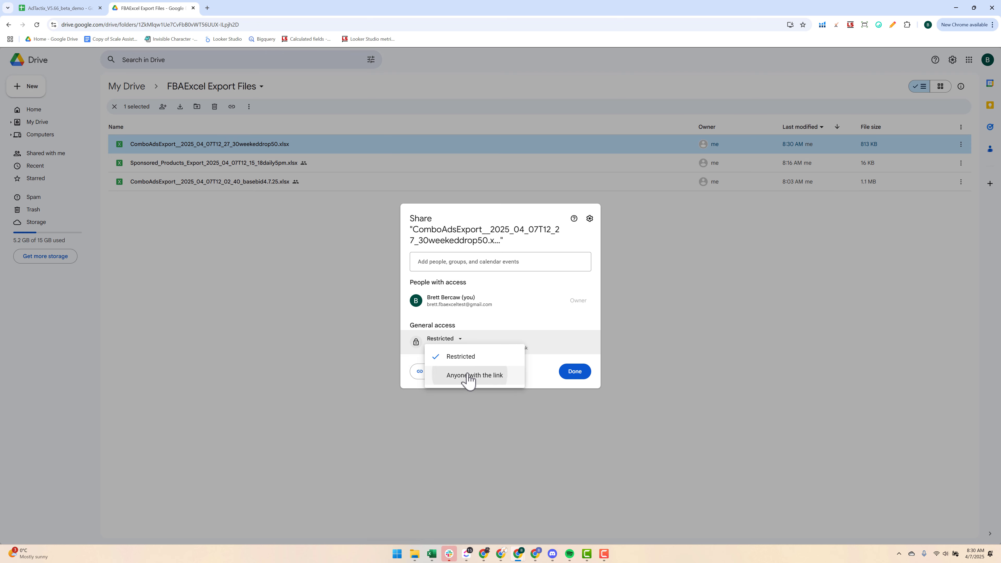
pyautogui.click(581, 336)
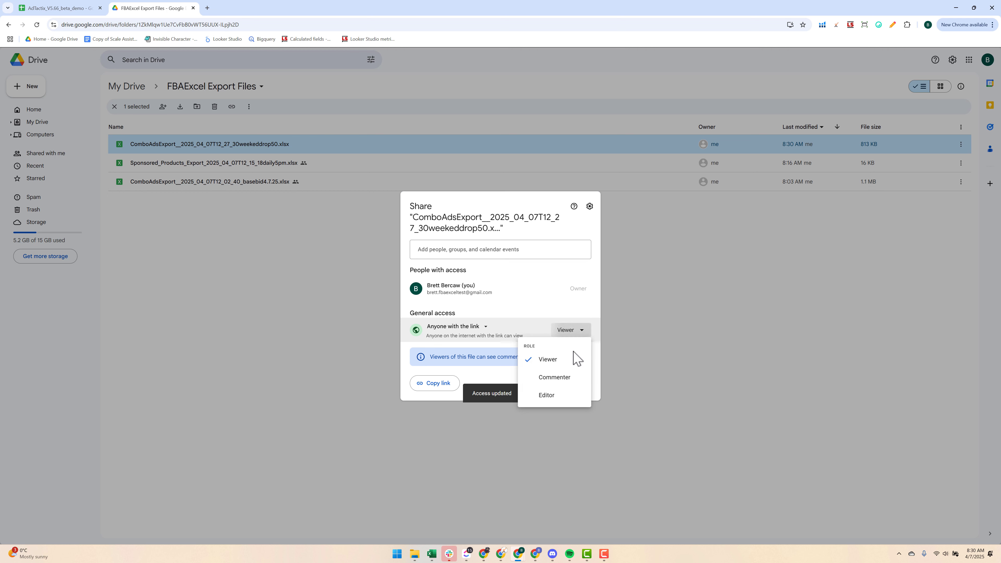
pyautogui.click(584, 396)
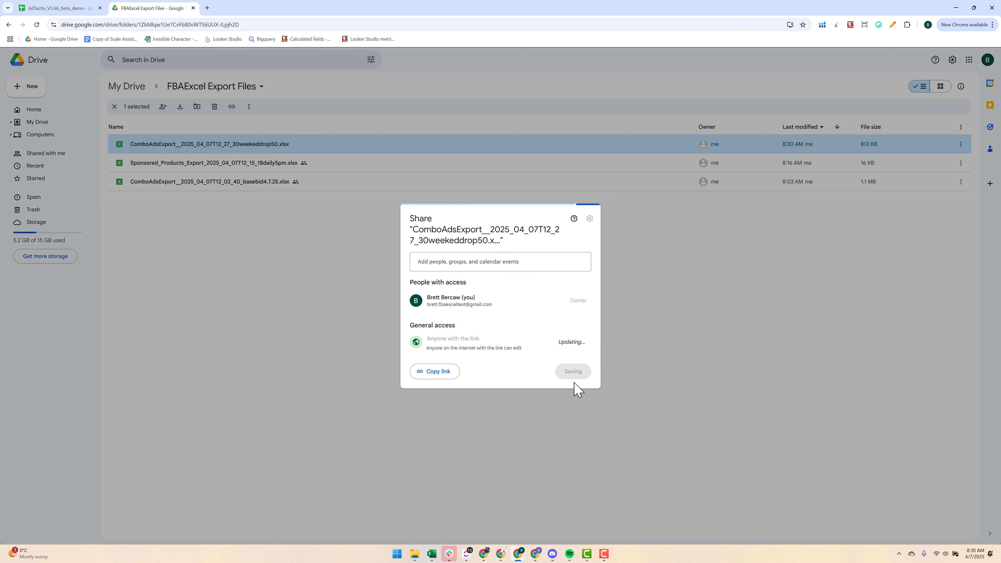
pyautogui.click(579, 374)
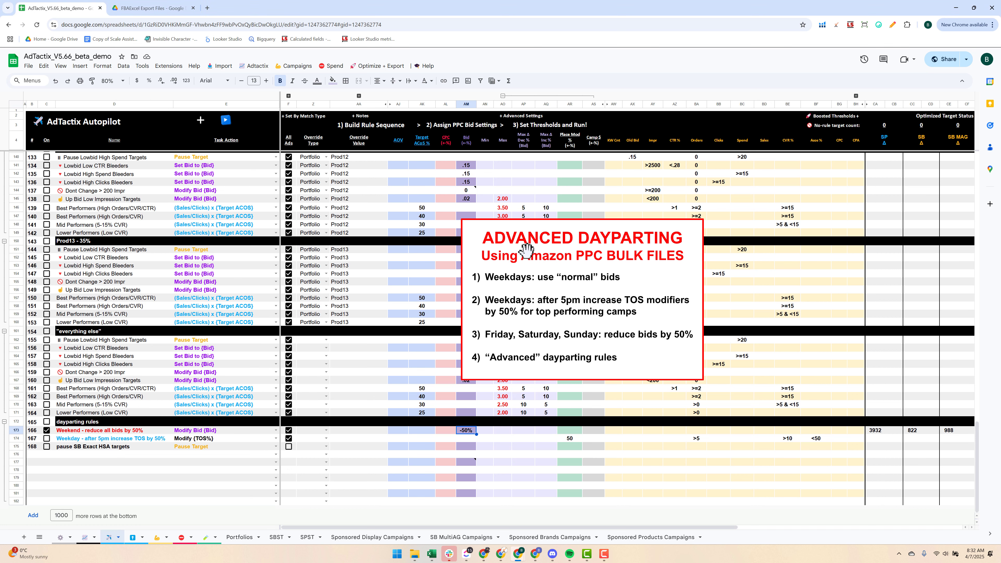
# In the Autopilot sheet, shrink the Advanced Dayparting note and turn off the weekend rule that reduces all bids by 50%.
pyautogui.click(464, 226)
pyautogui.moveTo(462, 220); pyautogui.dragTo(488, 272)
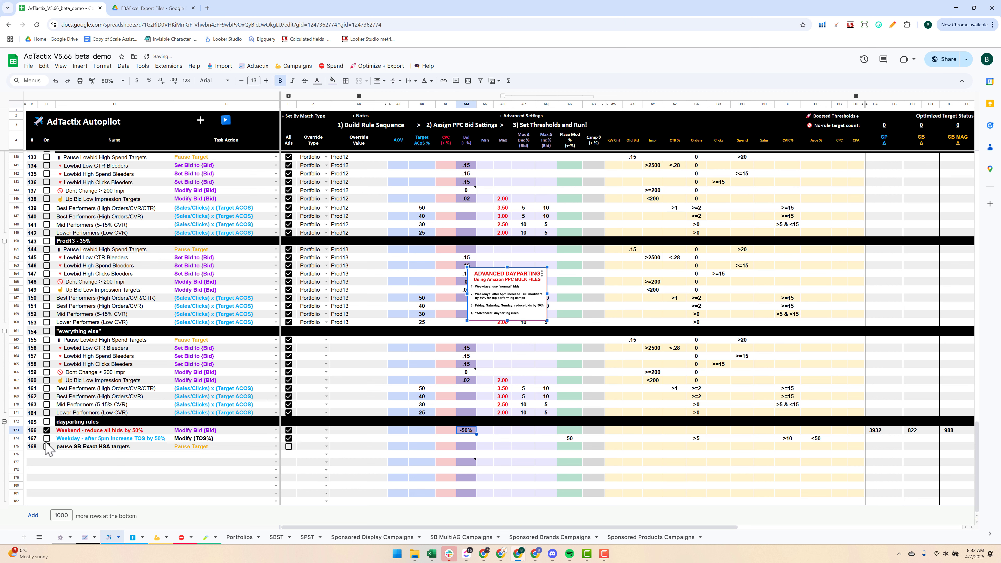
pyautogui.click(46, 431)
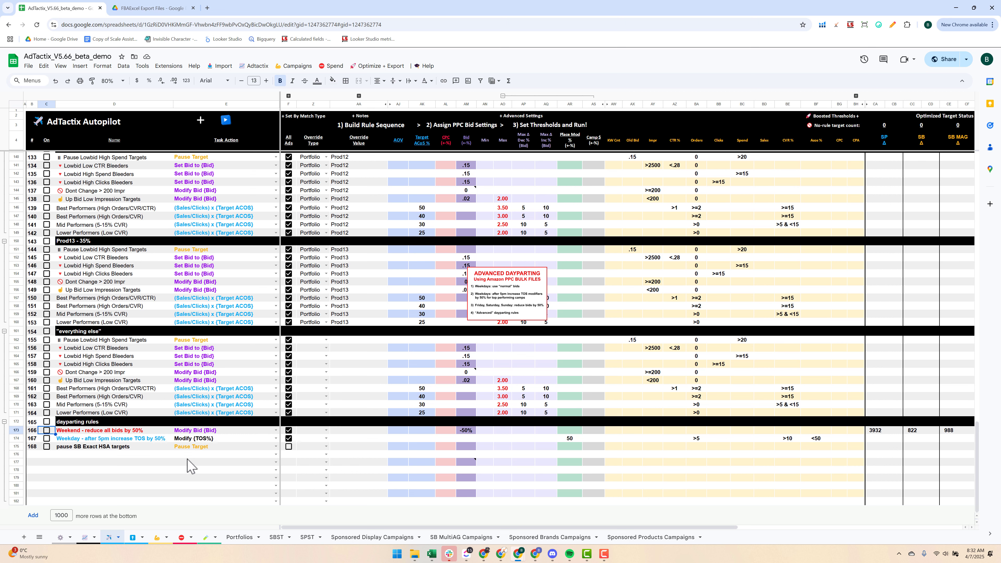
# Expand the match type settings and examine the All Ads and Ad Type options of the pause SB Exact HSA targets rule.
pyautogui.click(203, 448)
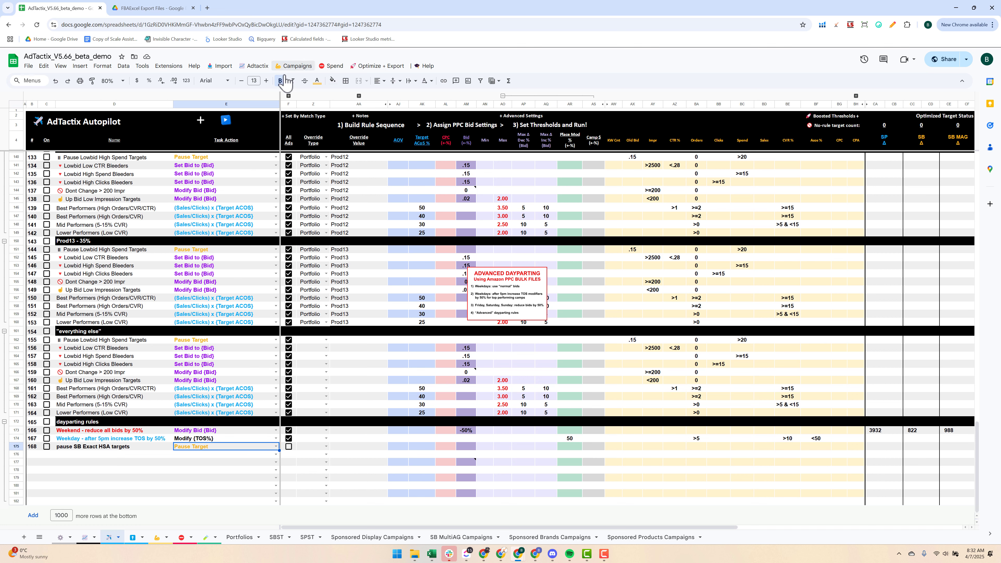
pyautogui.click(288, 96)
pyautogui.click(347, 462)
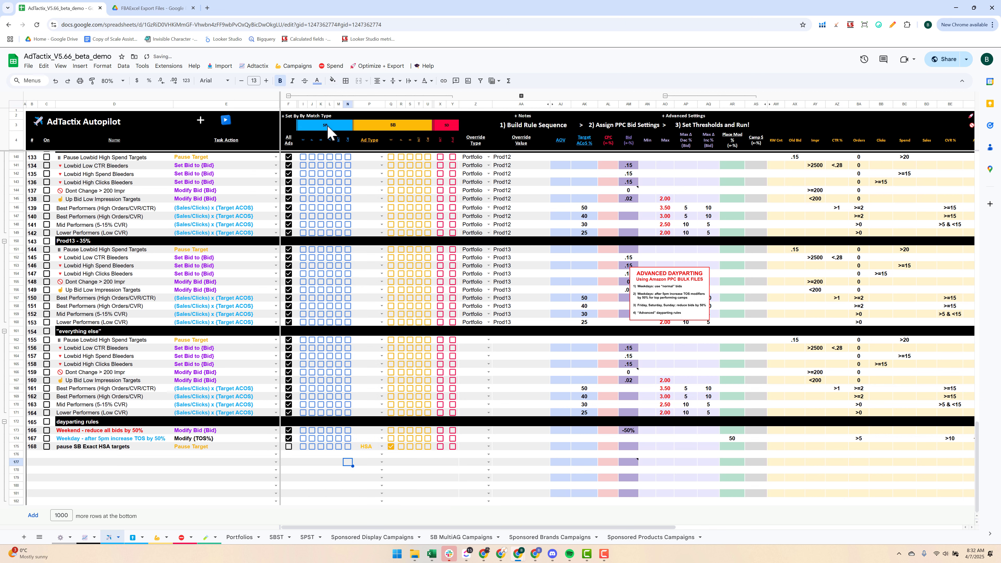
pyautogui.click(289, 447)
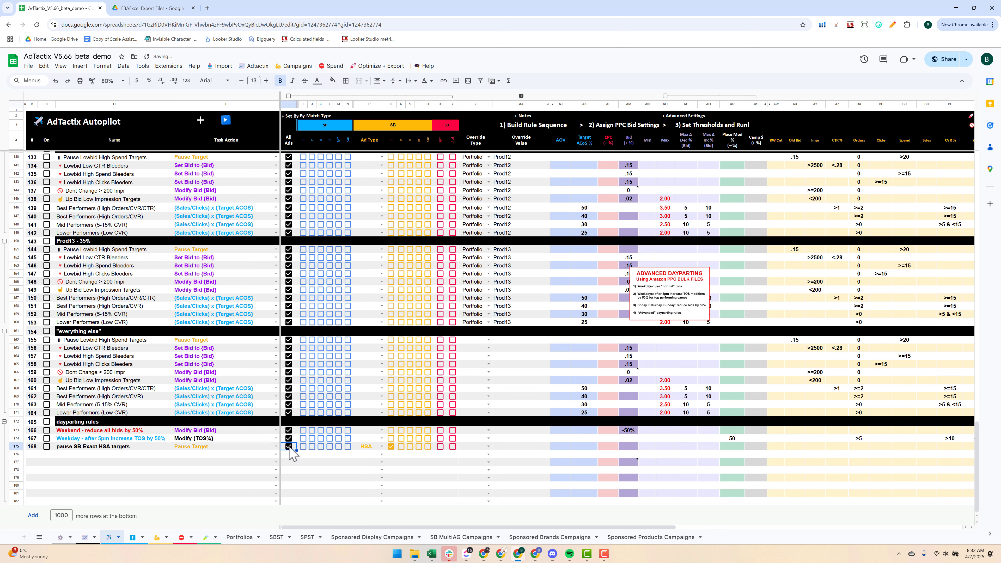
pyautogui.click(288, 447)
pyautogui.click(375, 449)
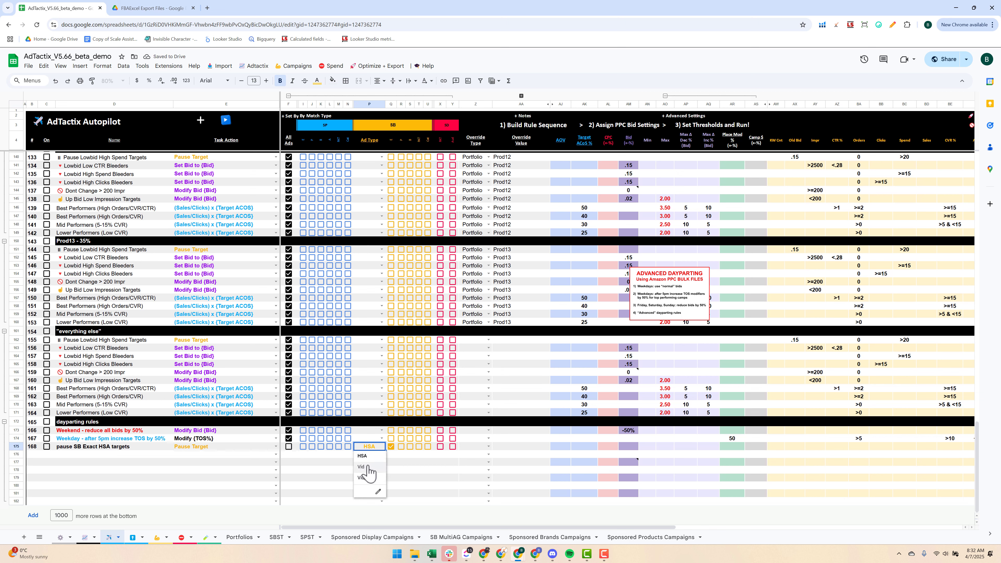
pyautogui.click(401, 462)
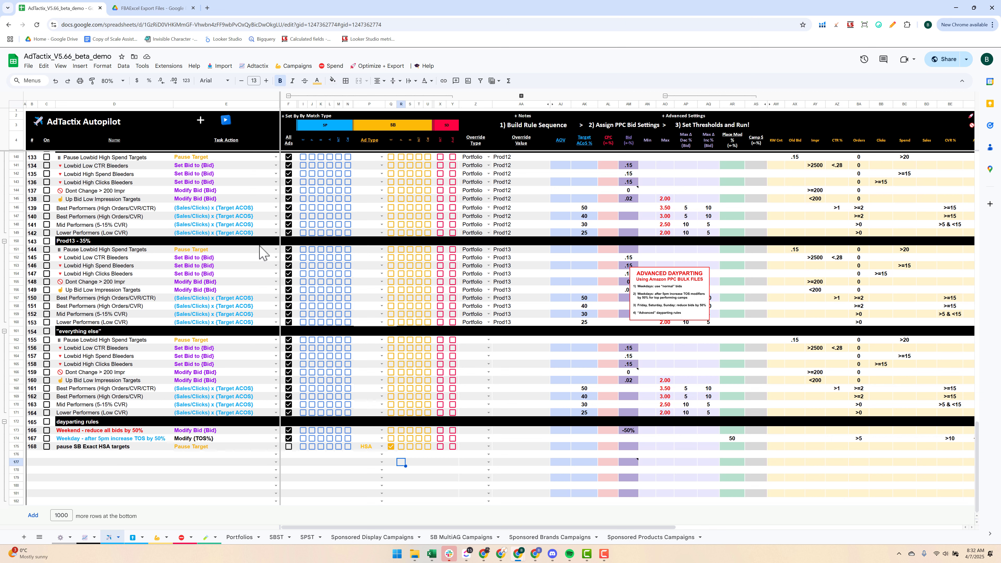
# Switch the pause SB Exact HSA targets rule on and back off, collapsing the match type settings in between.
pyautogui.click(47, 447)
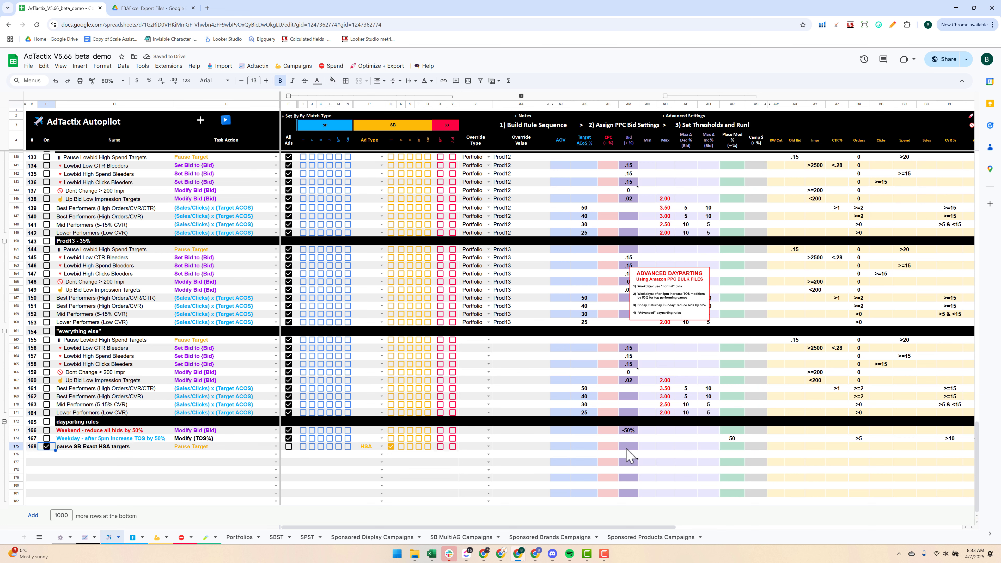
pyautogui.click(288, 96)
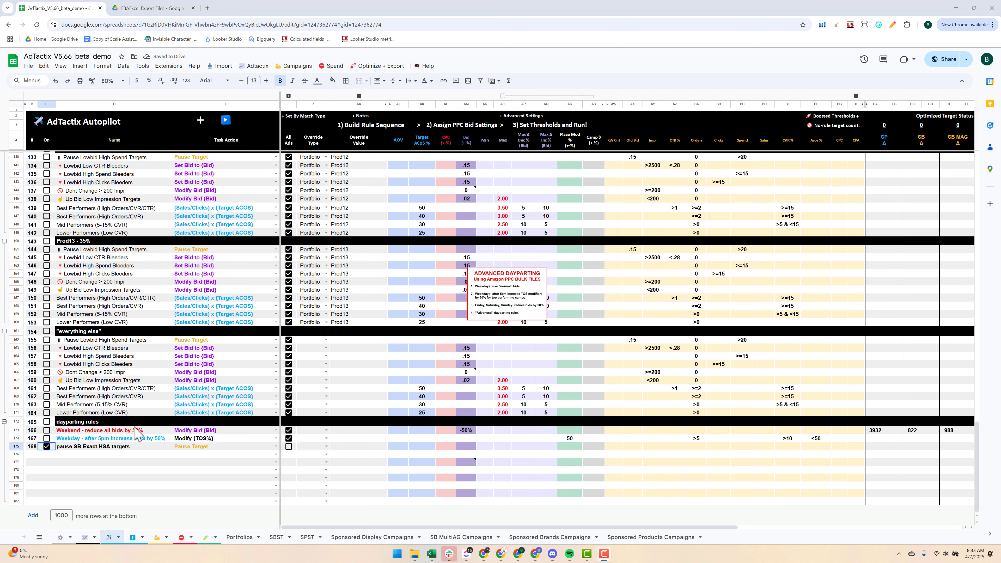
pyautogui.click(46, 447)
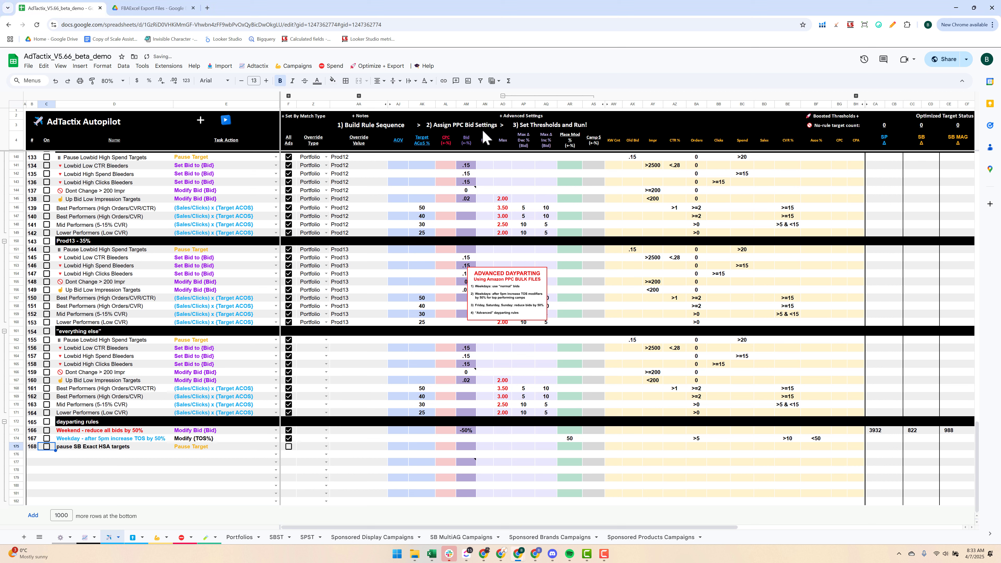
# Examine the import options and the expanded Boosted Thresholds columns, including TOS Share %, and collapse them again.
pyautogui.click(220, 66)
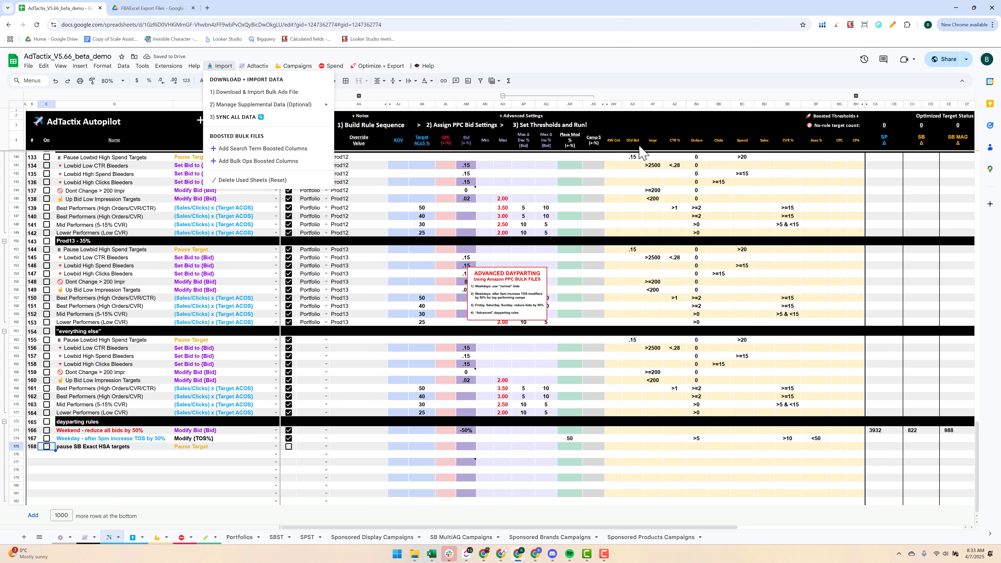
pyautogui.click(352, 463)
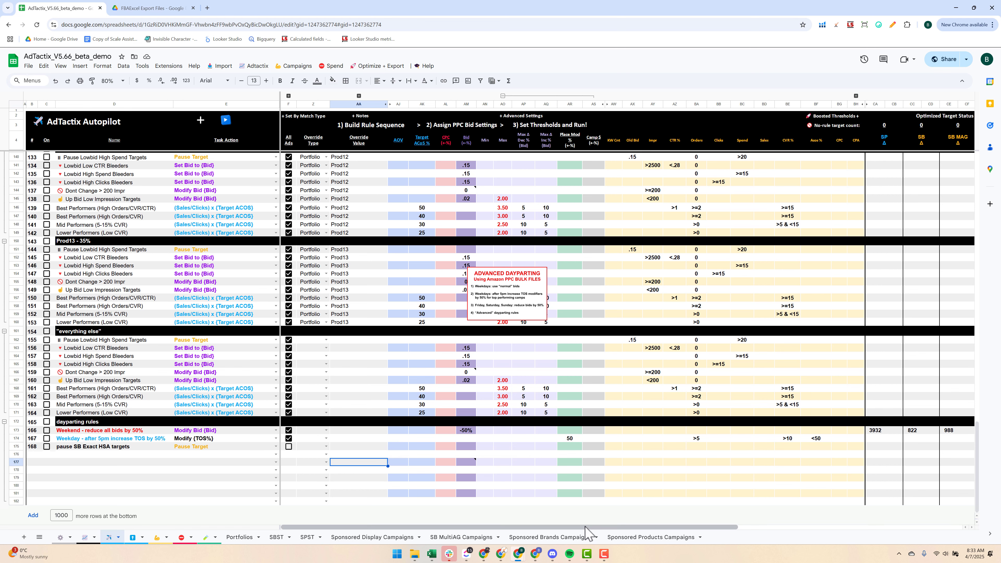
pyautogui.moveTo(589, 528); pyautogui.dragTo(726, 528)
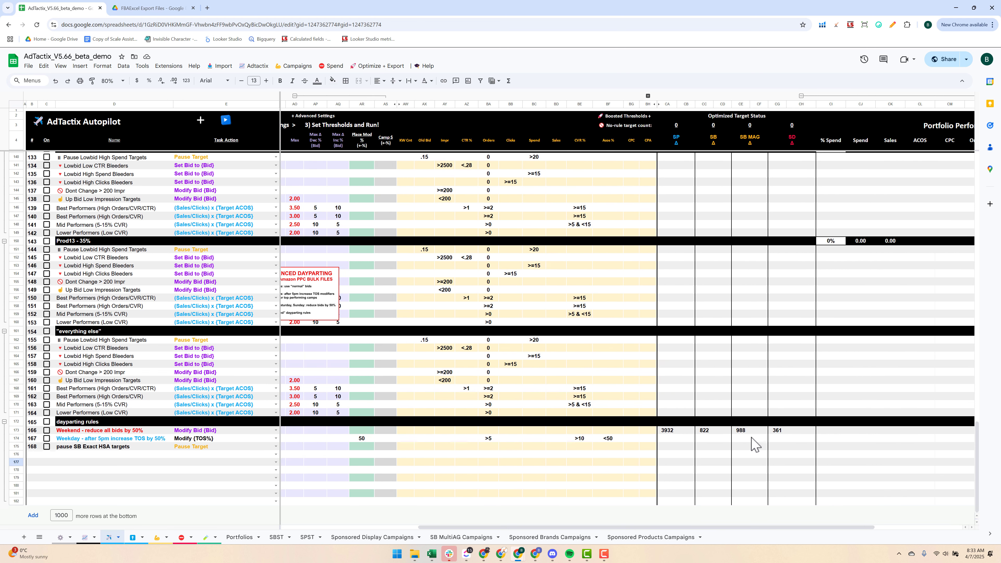
pyautogui.click(648, 96)
pyautogui.click(714, 347)
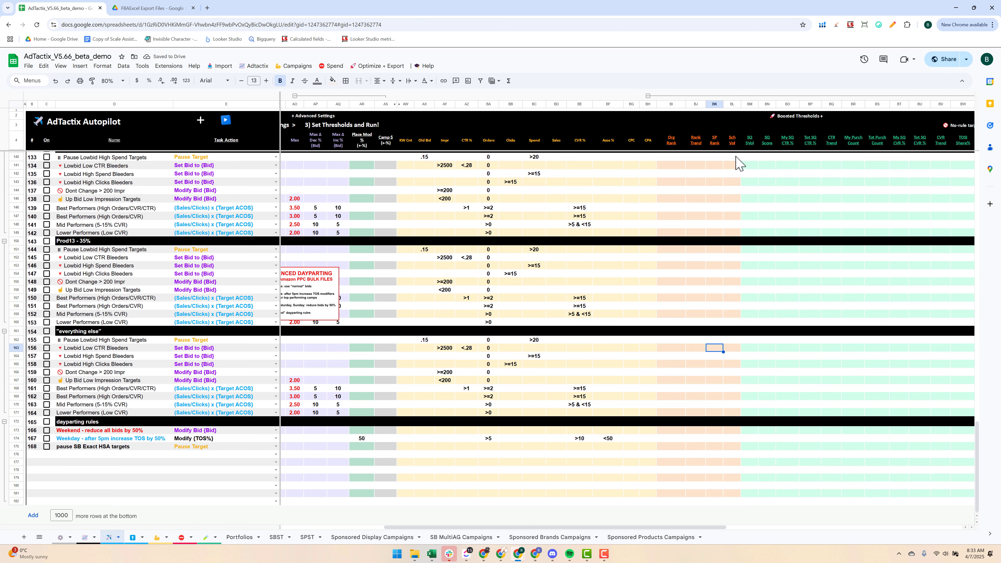
pyautogui.moveTo(706, 528); pyautogui.dragTo(824, 528)
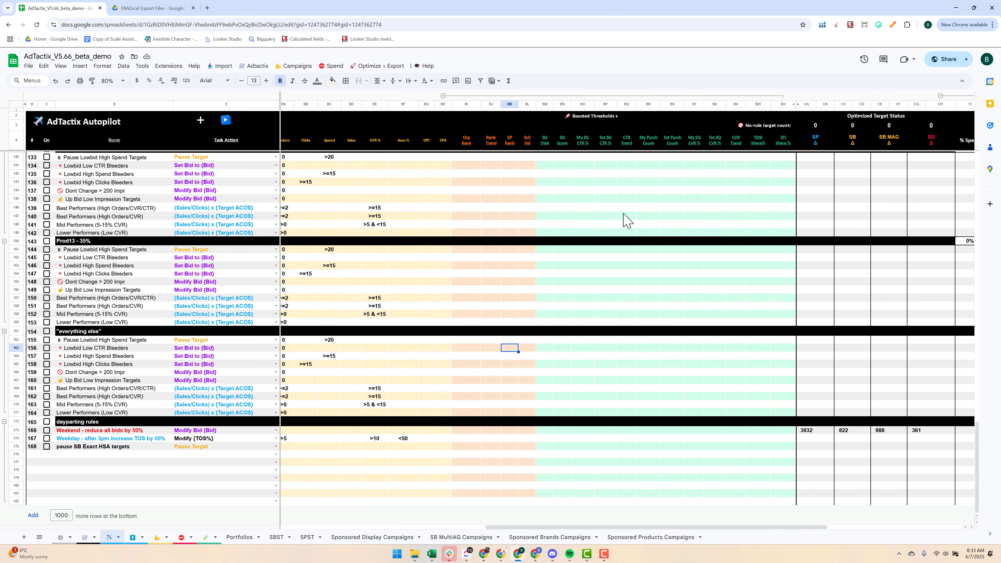
pyautogui.click(760, 145)
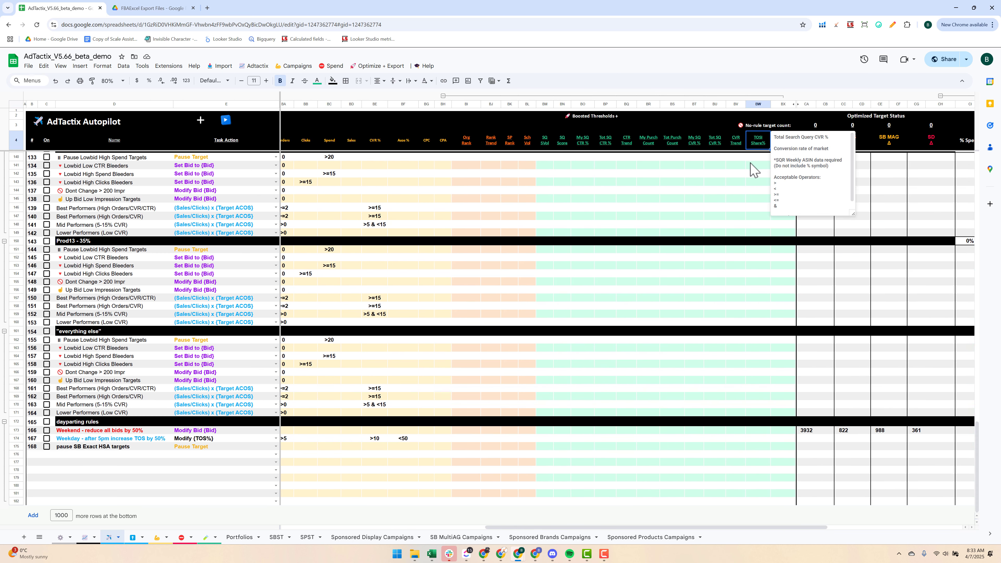
pyautogui.click(744, 190)
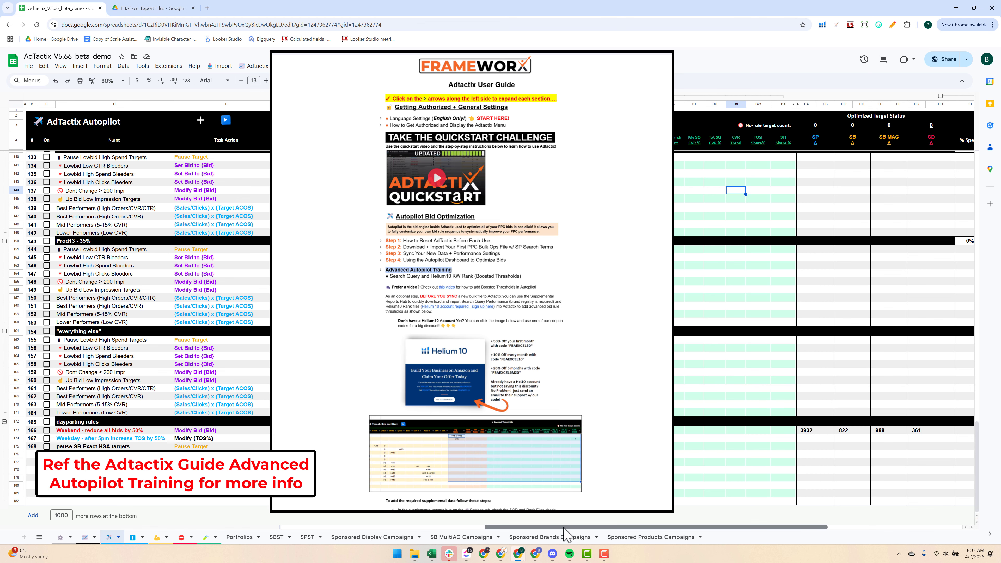
pyautogui.moveTo(566, 528); pyautogui.dragTo(486, 527)
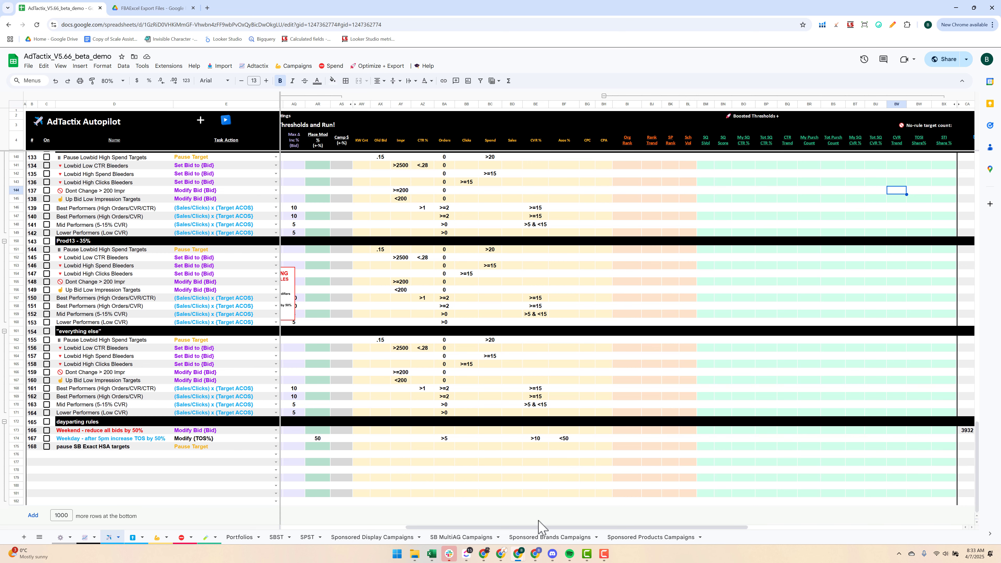
pyautogui.moveTo(535, 535); pyautogui.dragTo(380, 525)
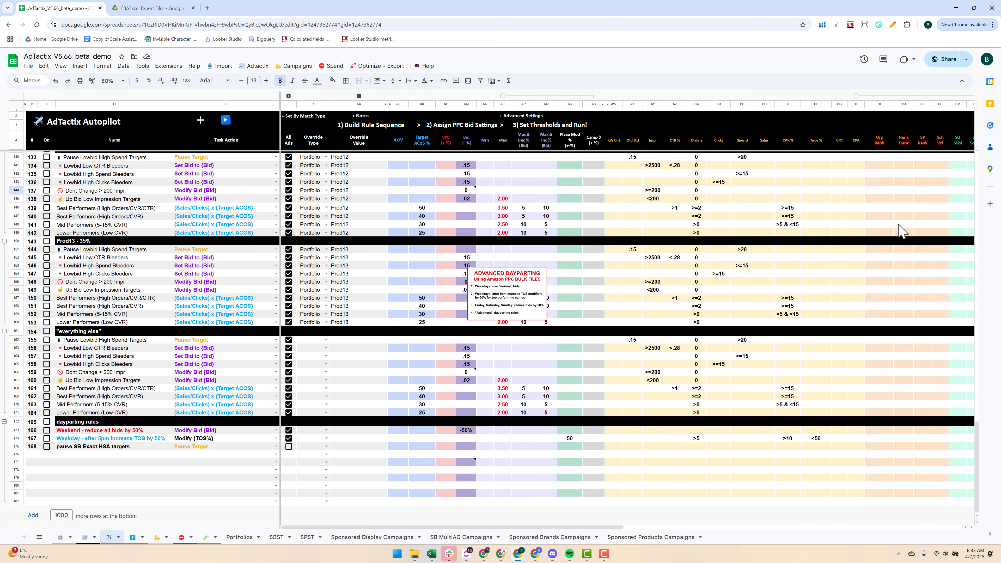
pyautogui.click(885, 96)
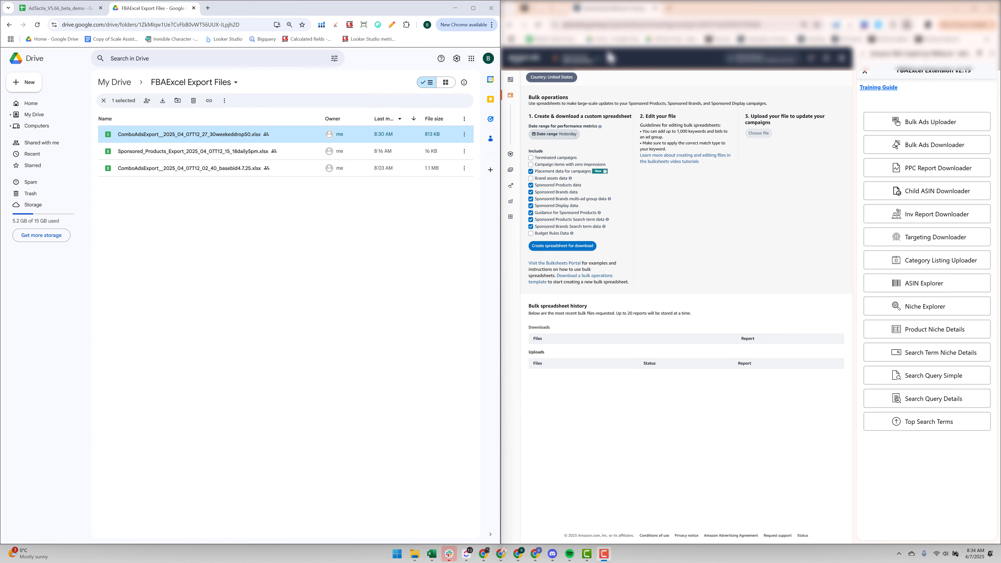
# Open the Upload Task Manager of the Bulk Ads Uploader and start a new upload task.
pyautogui.click(913, 132)
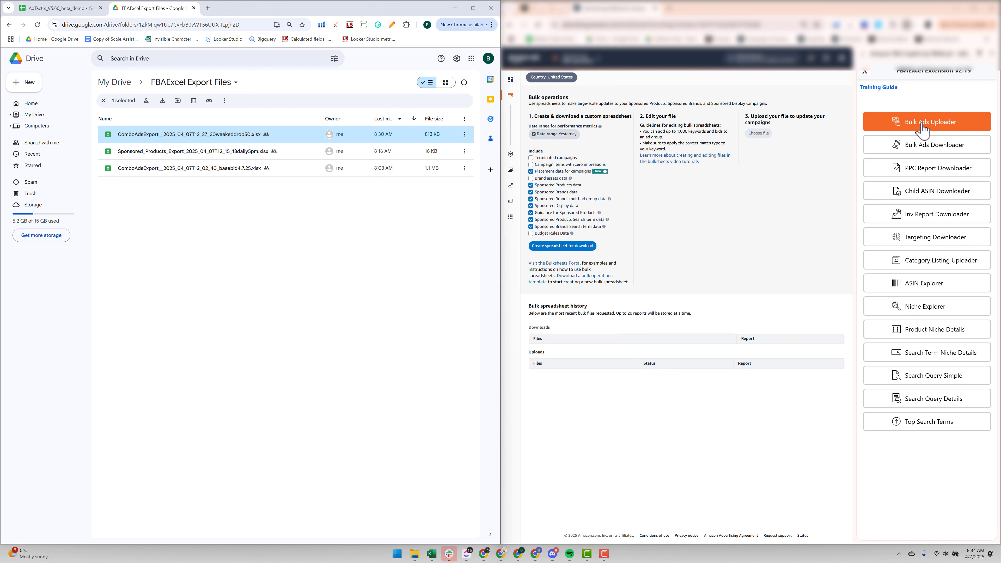
pyautogui.click(923, 126)
pyautogui.click(895, 139)
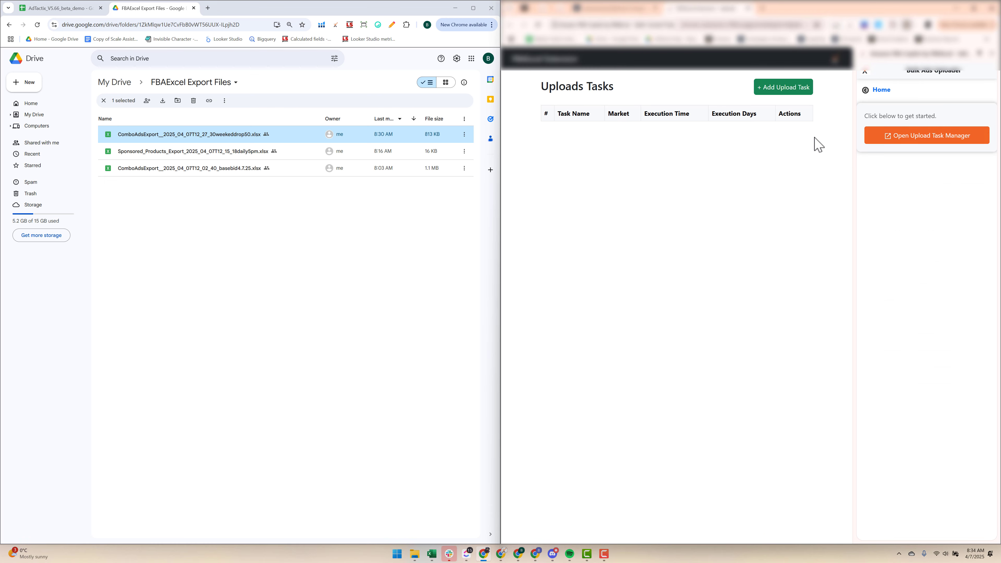
pyautogui.click(782, 91)
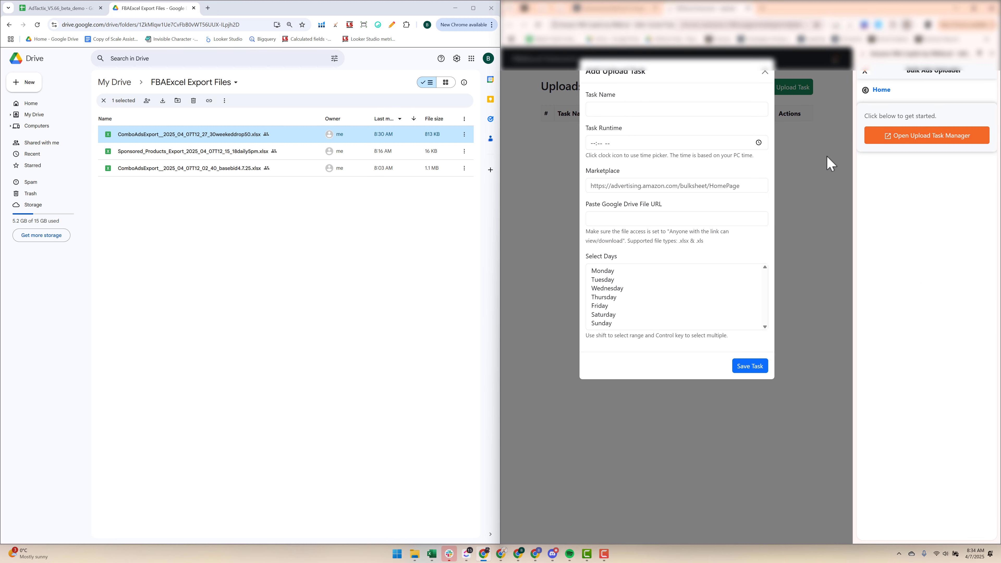
# Name the upload task "Weekday after 5pm 50% increase TOS mod" and set its runtime to 05:00 PM.
pyautogui.click(635, 109)
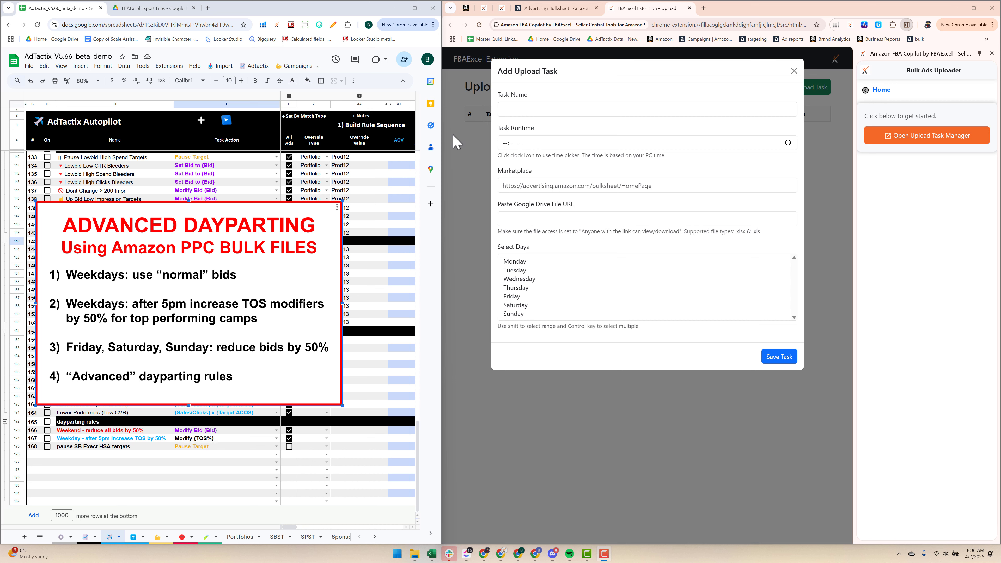
pyautogui.click(546, 110)
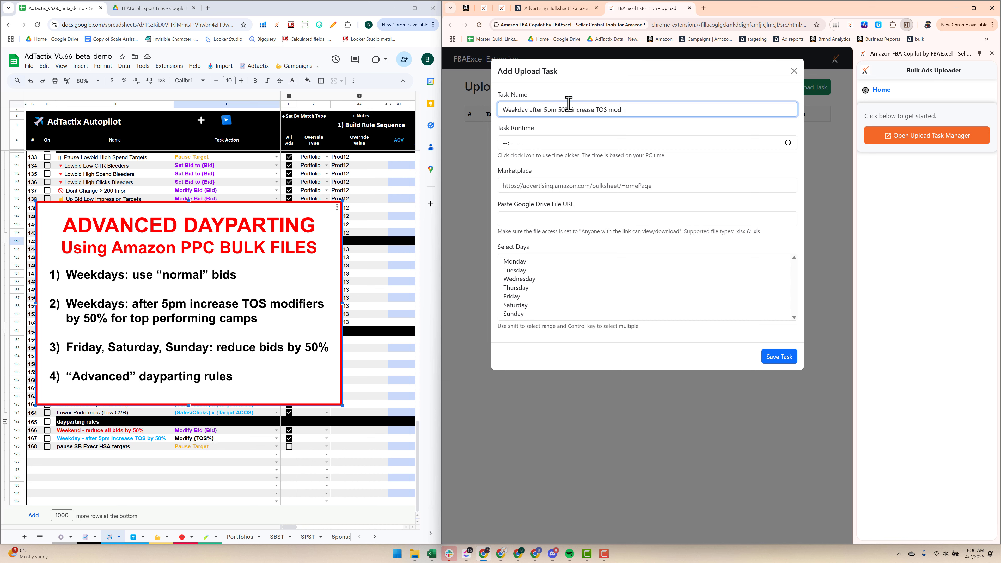
pyautogui.click(503, 144)
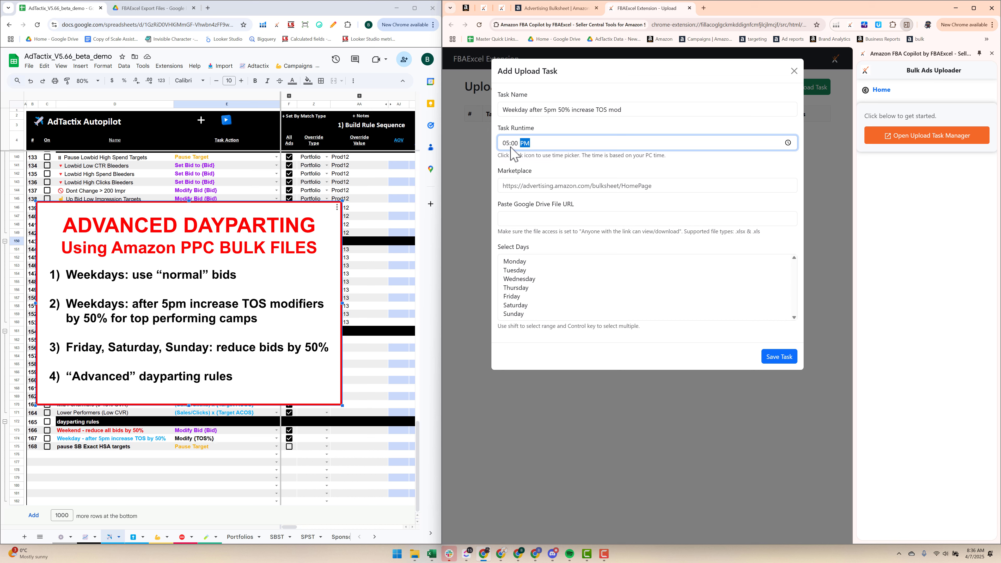
# Copy the full address of the Amazon Ads bulk operations page and paste it as the task's marketplace.
pyautogui.click(537, 186)
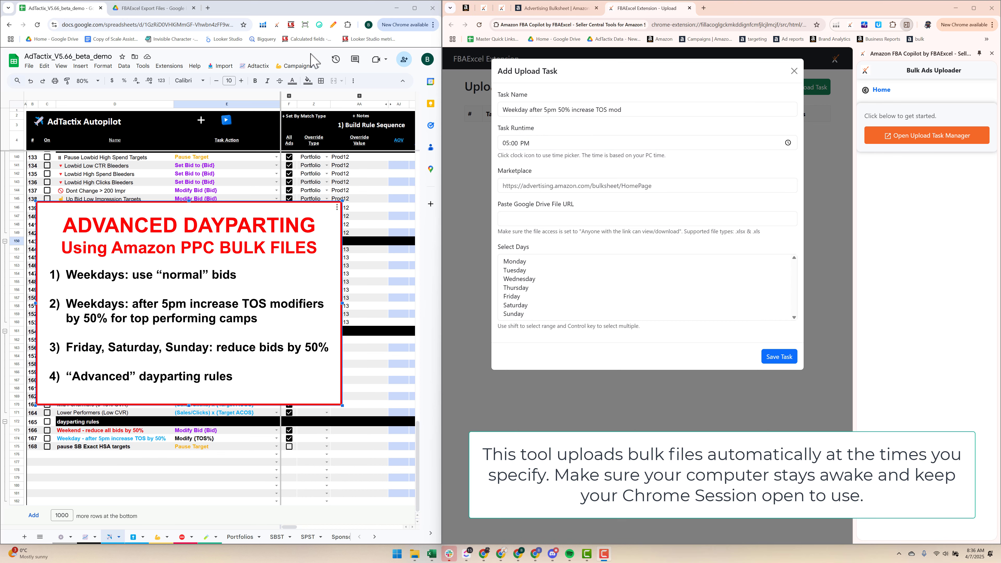
pyautogui.click(548, 9)
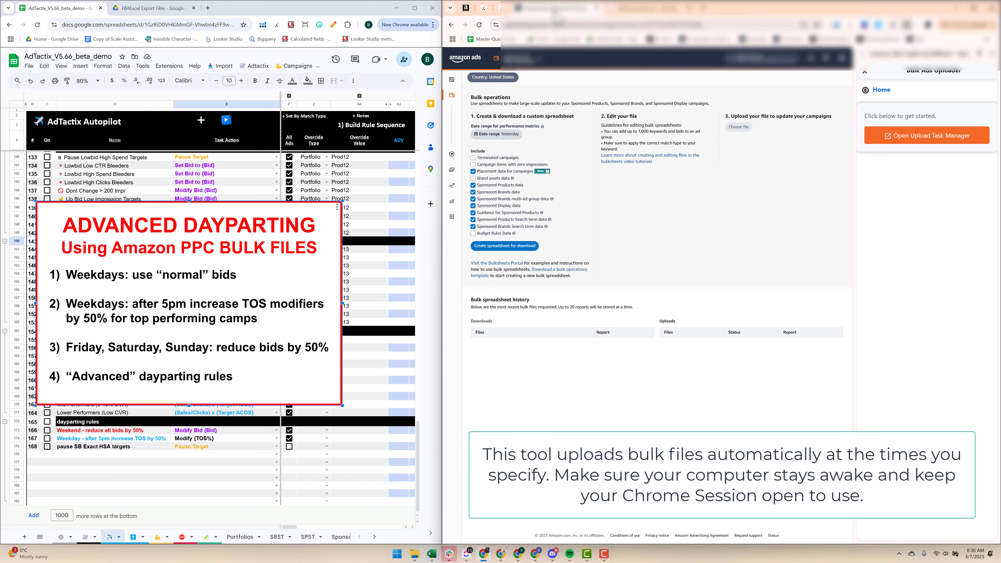
pyautogui.click(706, 25)
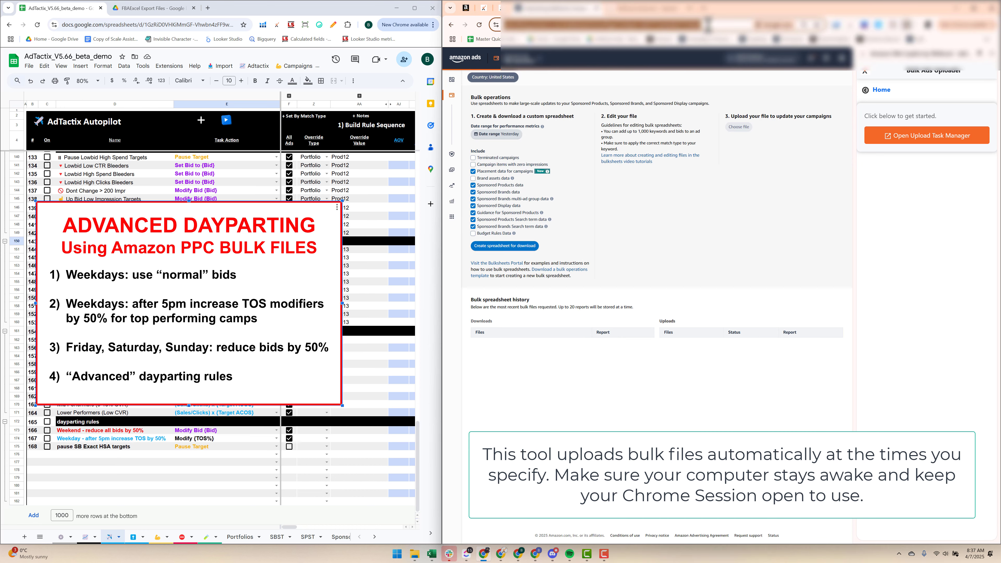
pyautogui.click(708, 25)
pyautogui.moveTo(716, 24); pyautogui.dragTo(495, 24)
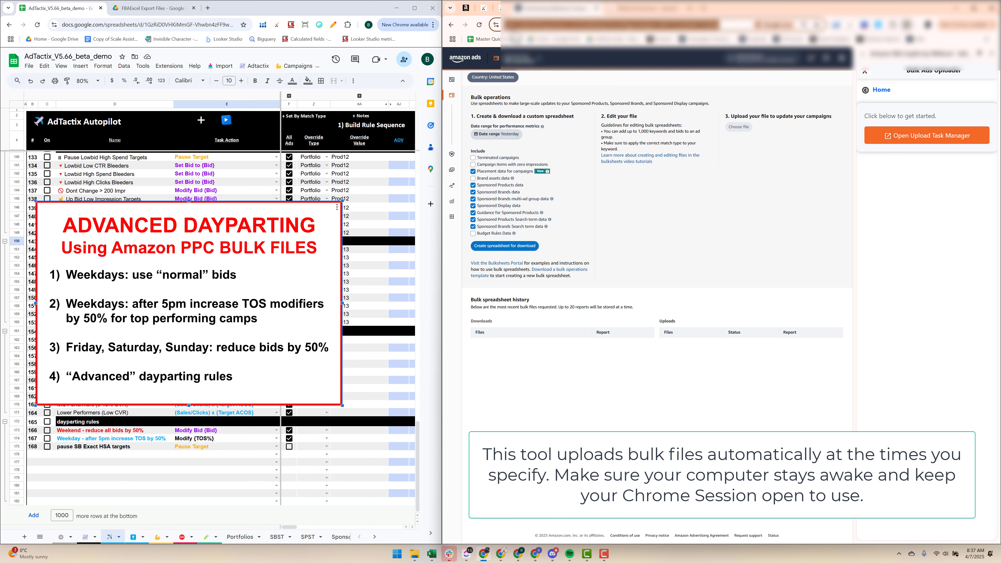
pyautogui.click(664, 10)
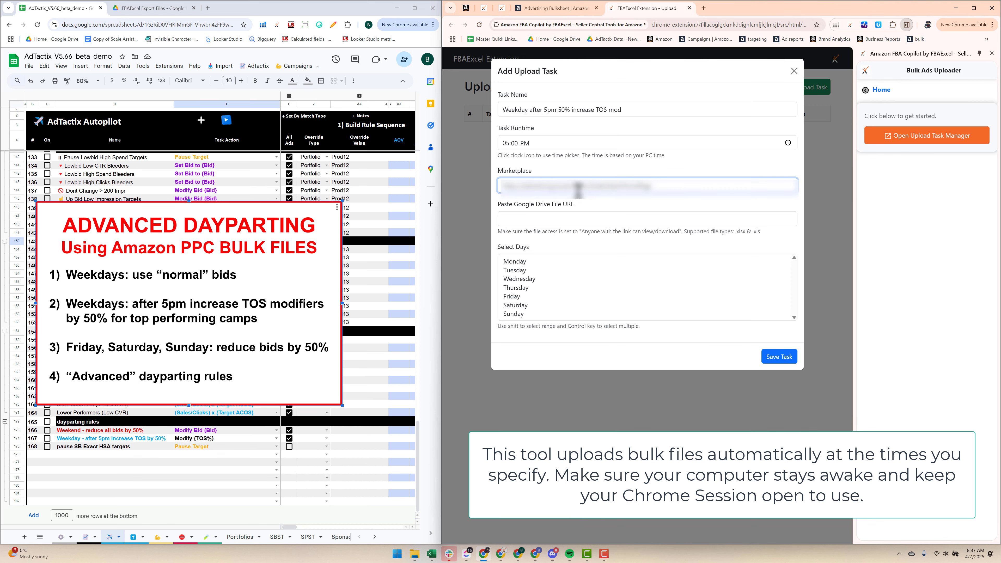
pyautogui.hotkey('ctrl', 'v')
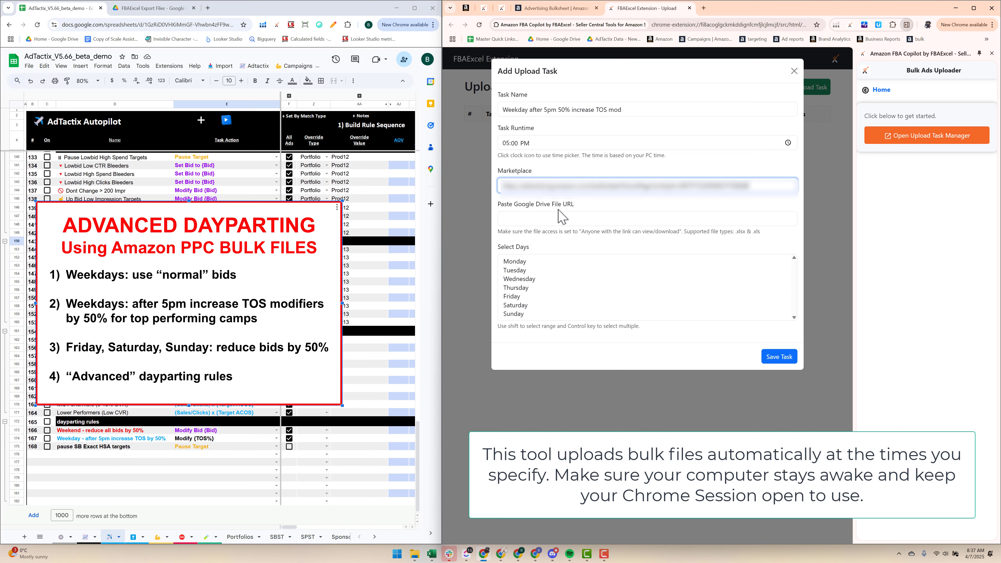
# Copy the Drive share link of Sponsored_Products_Export_2025_04_07T12_15_18daily5pm.xlsx and paste it as the task's Google Drive file URL.
pyautogui.click(570, 220)
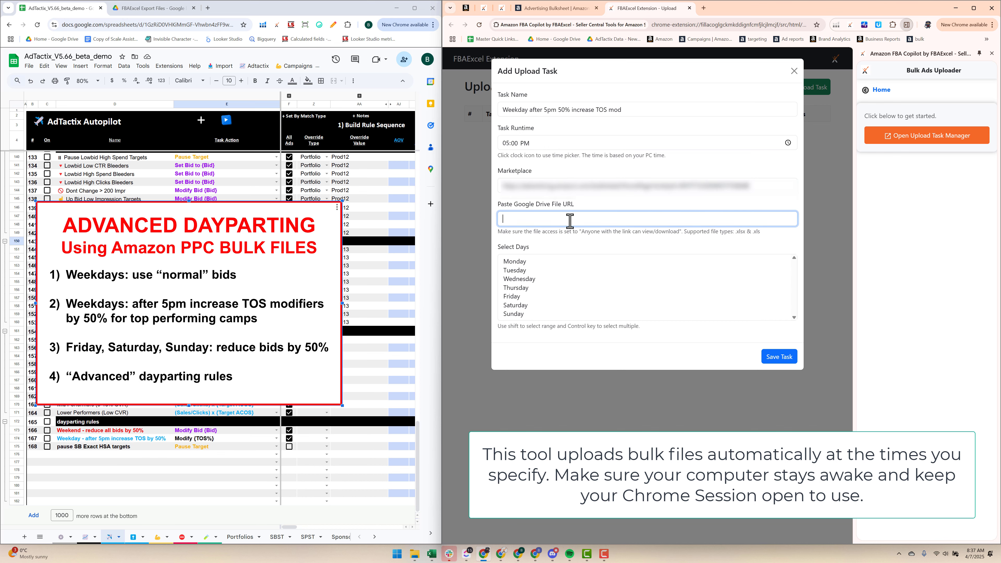
pyautogui.click(148, 6)
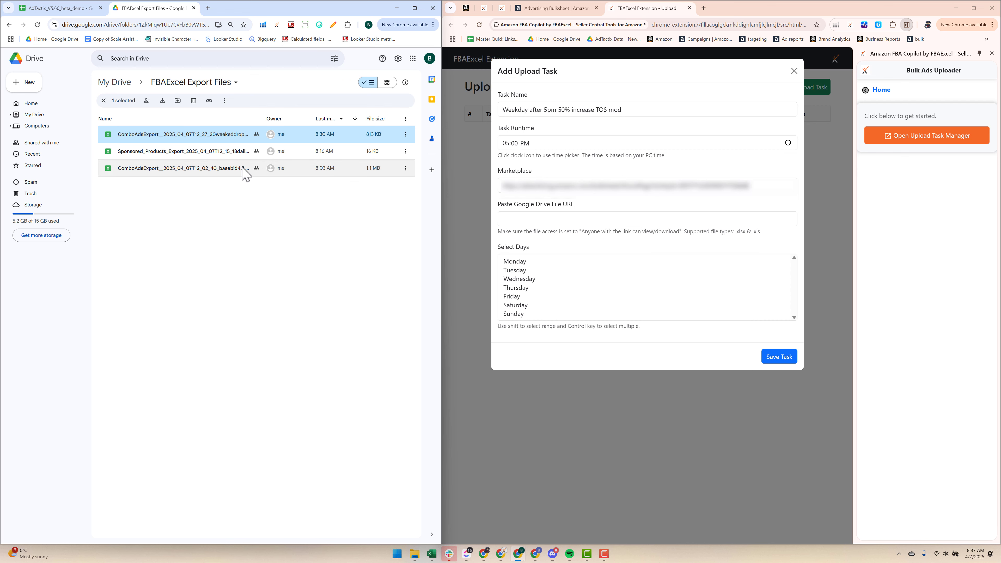
pyautogui.click(414, 8)
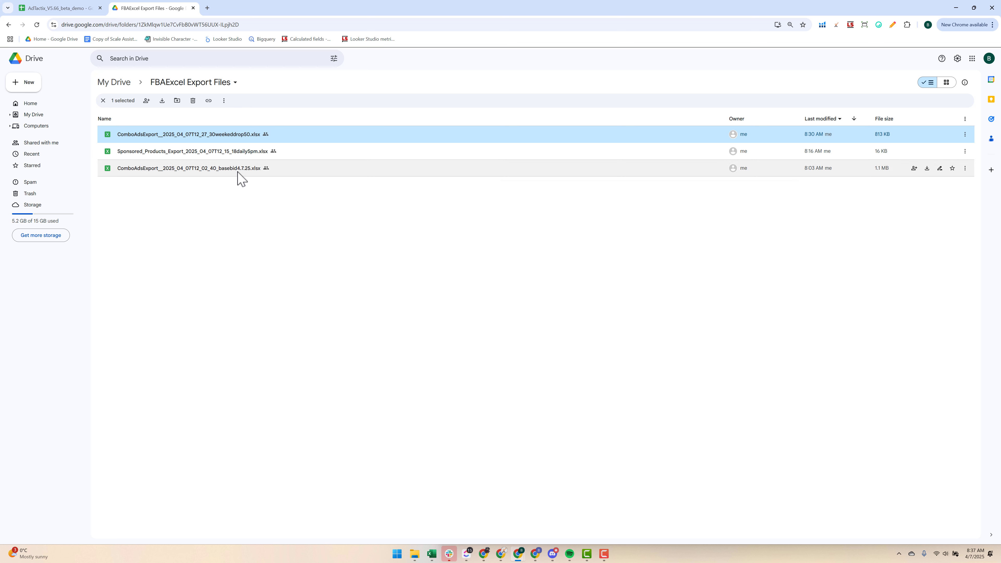
pyautogui.rightClick(233, 151)
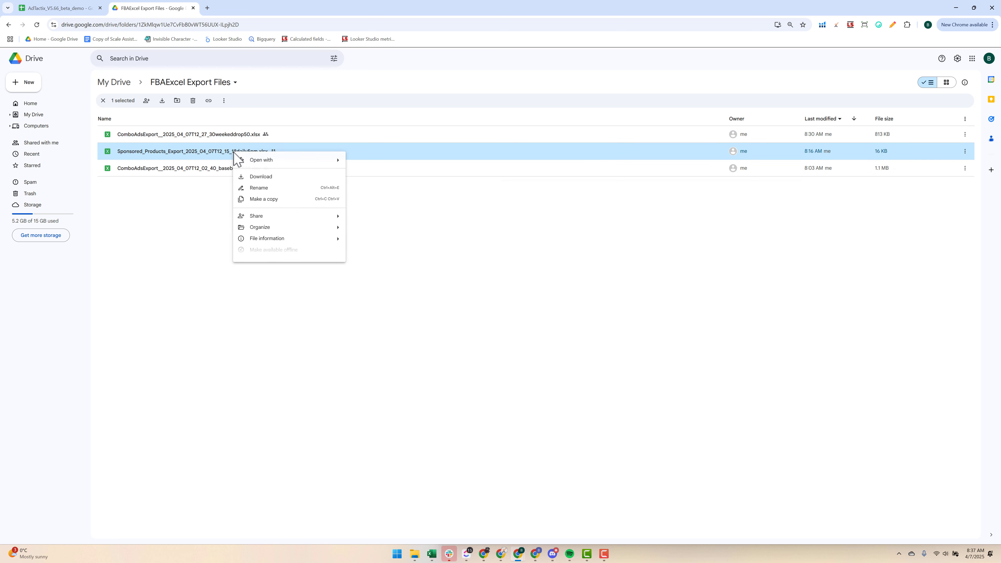
pyautogui.moveTo(318, 220)
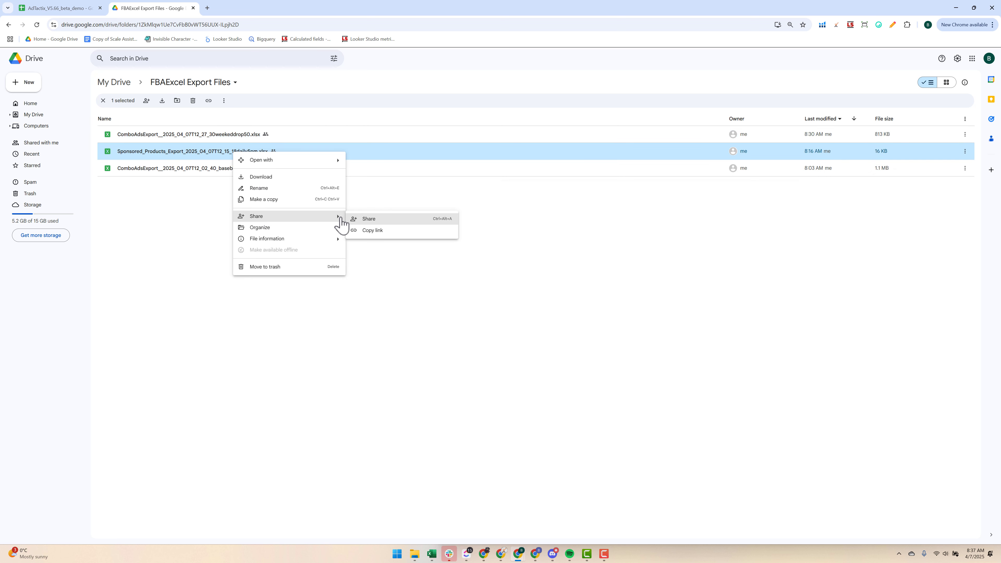
pyautogui.click(374, 232)
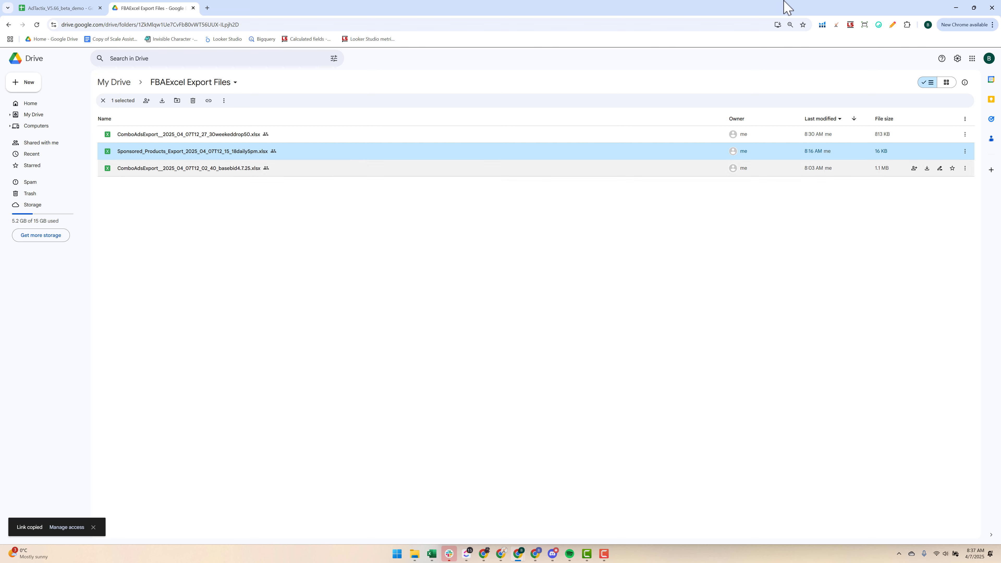
pyautogui.moveTo(750, 9); pyautogui.dragTo(5, 143)
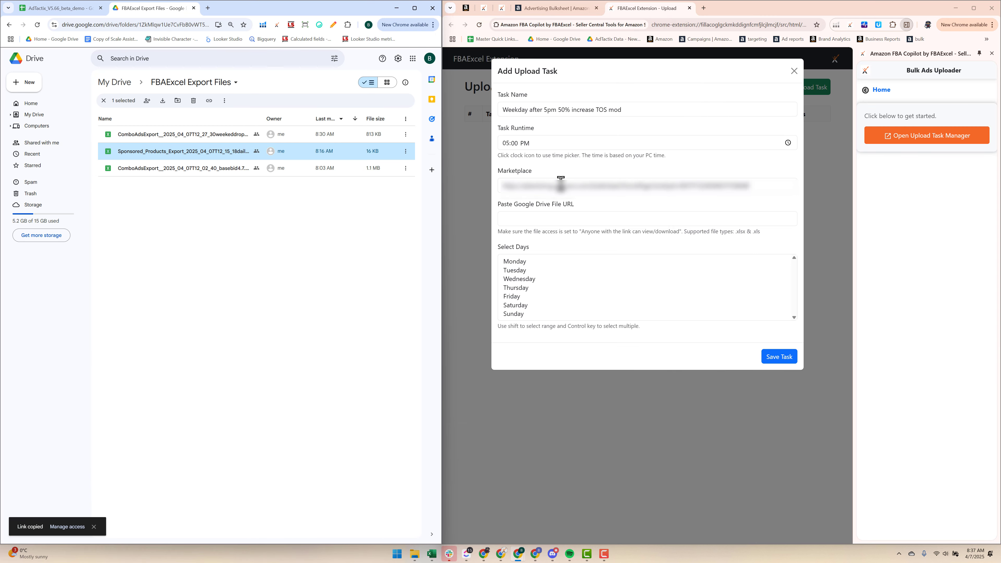
pyautogui.click(528, 218)
pyautogui.hotkey('ctrl', 'v')
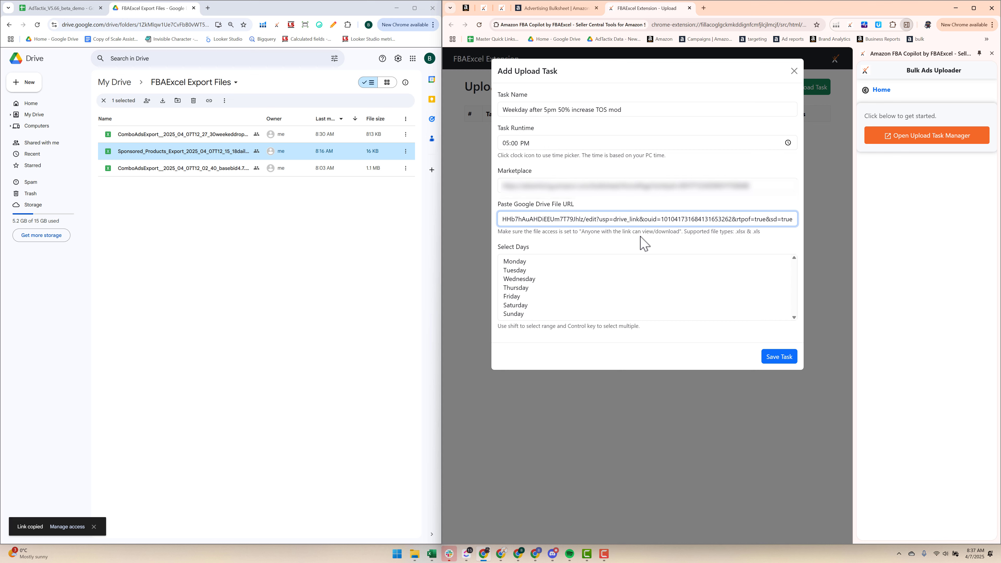
# Select Monday through Friday as the task's execution days and save the upload task.
pyautogui.click(518, 263)
pyautogui.keyDown('shift'); pyautogui.click(516, 297); pyautogui.keyUp('shift')
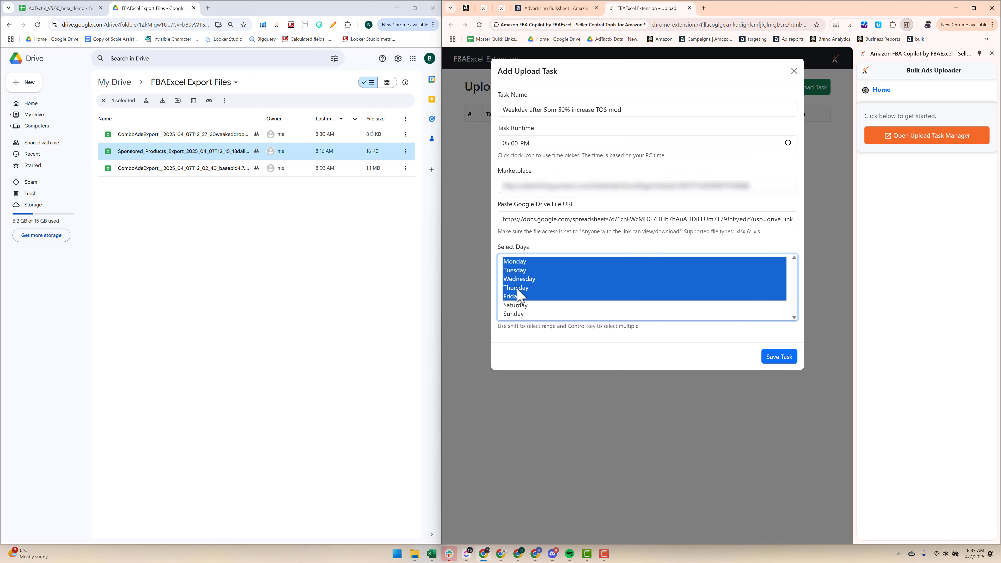
pyautogui.keyDown('ctrl'); pyautogui.click(518, 290); pyautogui.keyUp('ctrl')
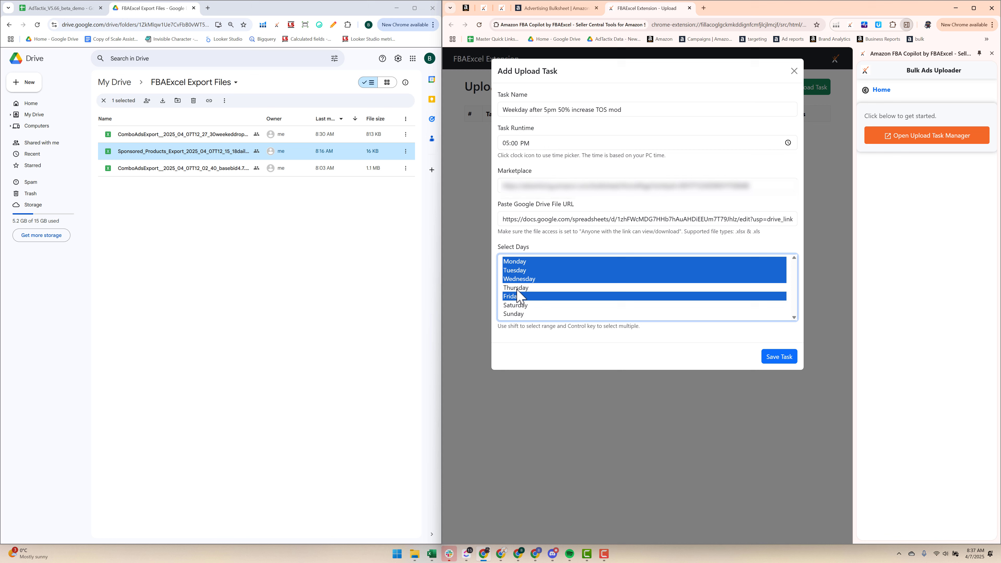
pyautogui.keyDown('ctrl'); pyautogui.click(518, 271); pyautogui.keyUp('ctrl')
pyautogui.keyDown('ctrl'); pyautogui.click(520, 271); pyautogui.keyUp('ctrl')
pyautogui.keyDown('ctrl'); pyautogui.click(527, 288); pyautogui.keyUp('ctrl')
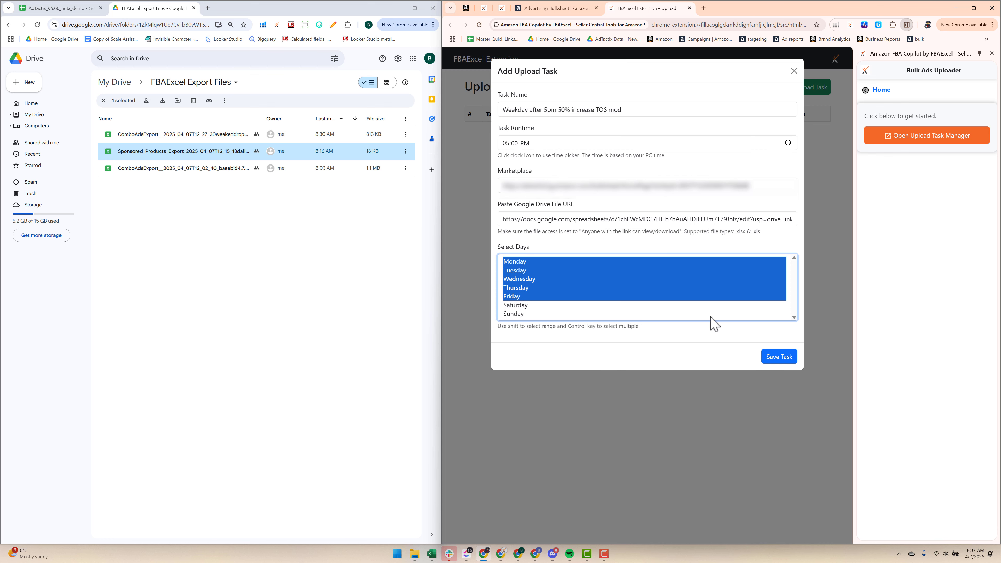
pyautogui.click(765, 358)
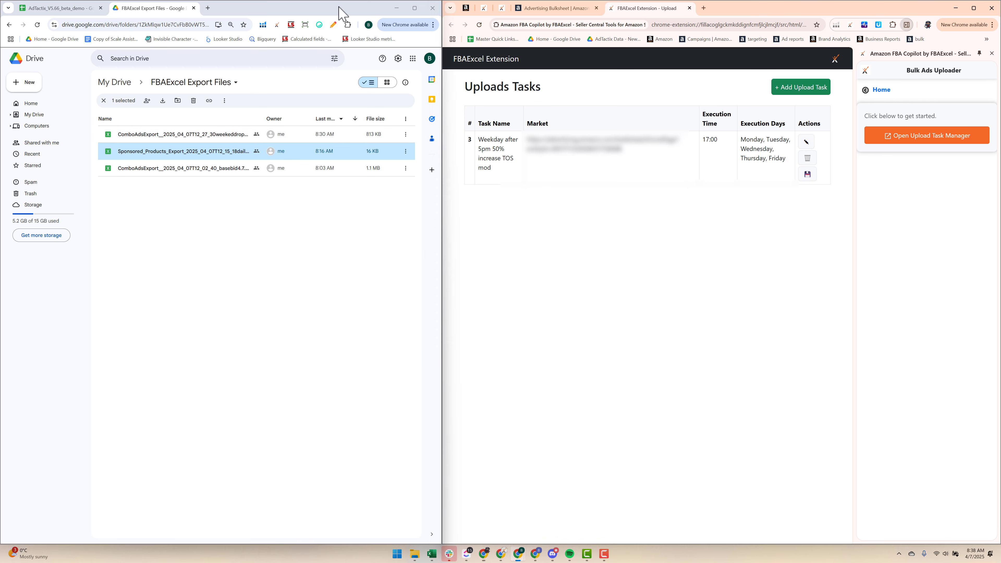
# In Google Drive, copy the share link of the base bid file ComboAdsExport__2025_04_07T12_02_40_basebid4.7.25.xlsx.
pyautogui.doubleClick(339, 7)
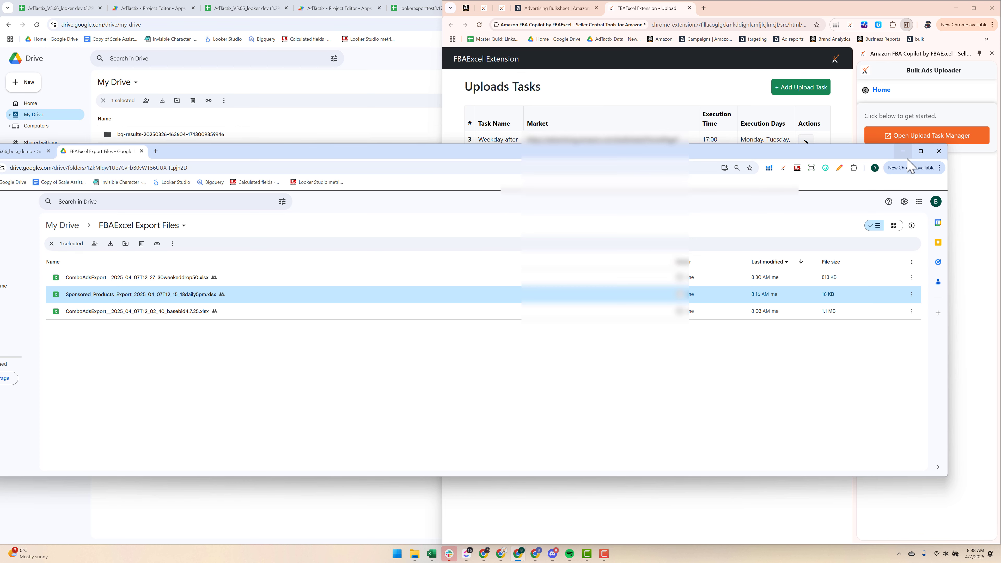
pyautogui.click(921, 151)
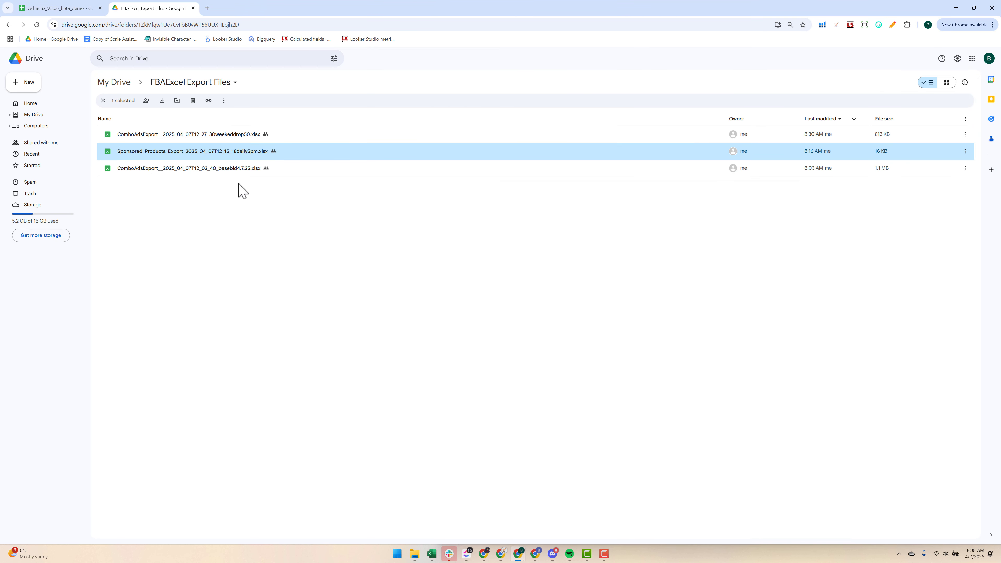
pyautogui.rightClick(241, 170)
pyautogui.moveTo(280, 237)
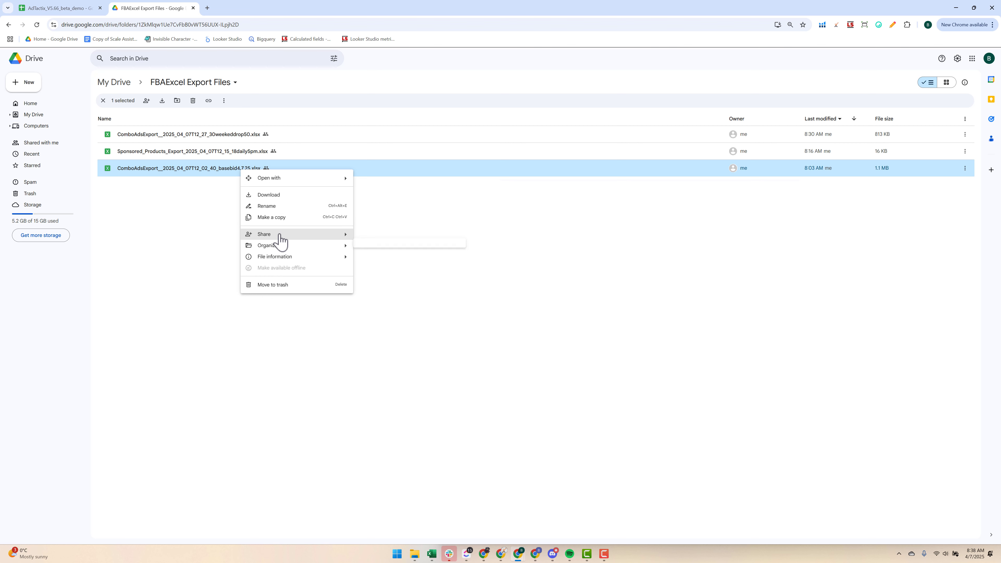
pyautogui.moveTo(320, 235)
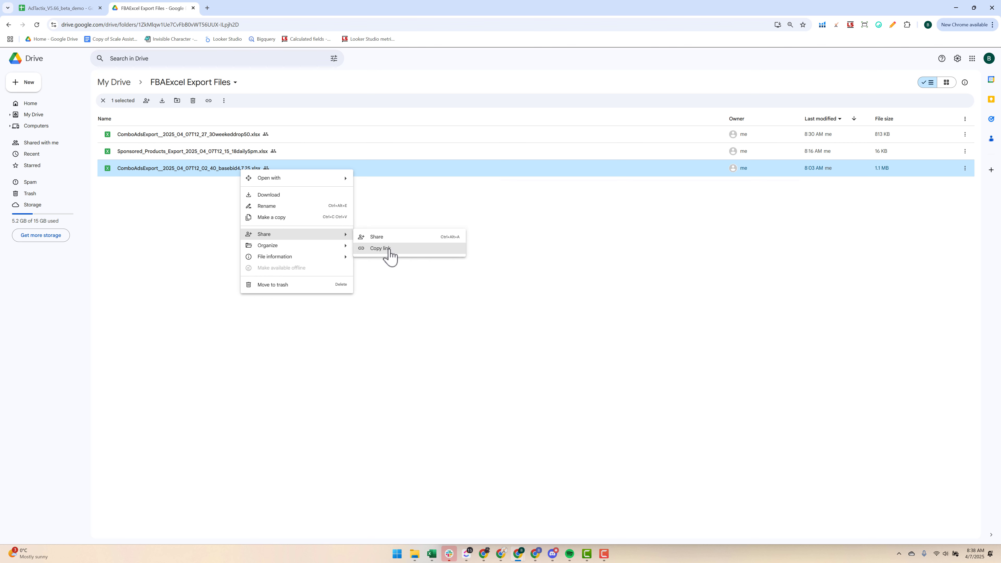
pyautogui.click(380, 248)
pyautogui.click(957, 8)
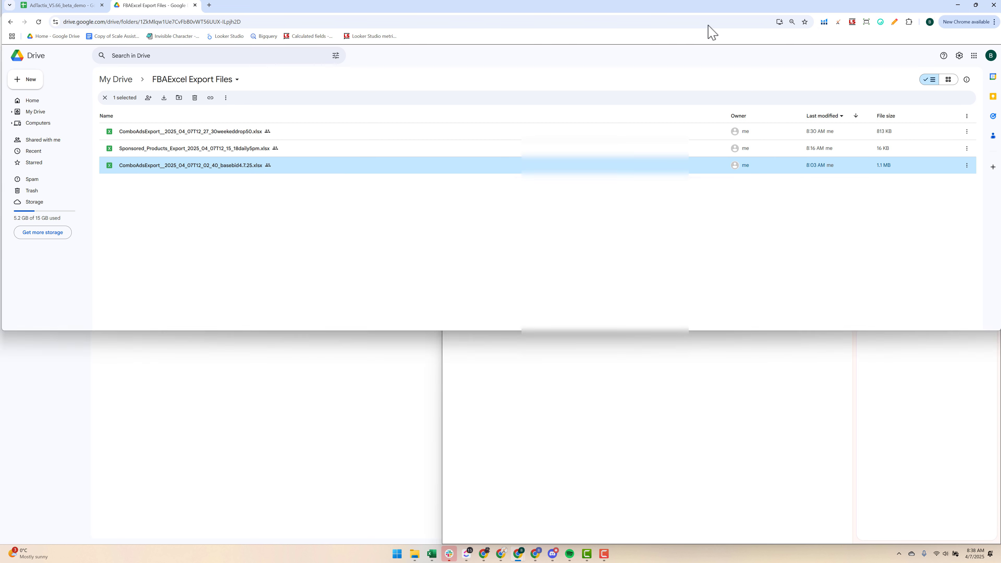
# Add another upload task named "Weekday base bid" and start entering its runtime.
pyautogui.click(794, 95)
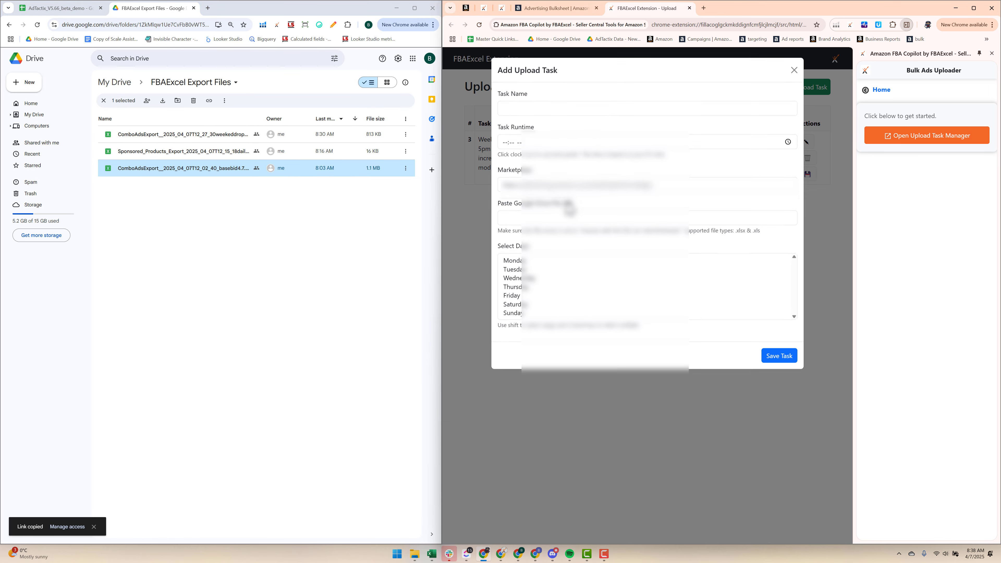
pyautogui.click(541, 112)
pyautogui.write('Weekd')
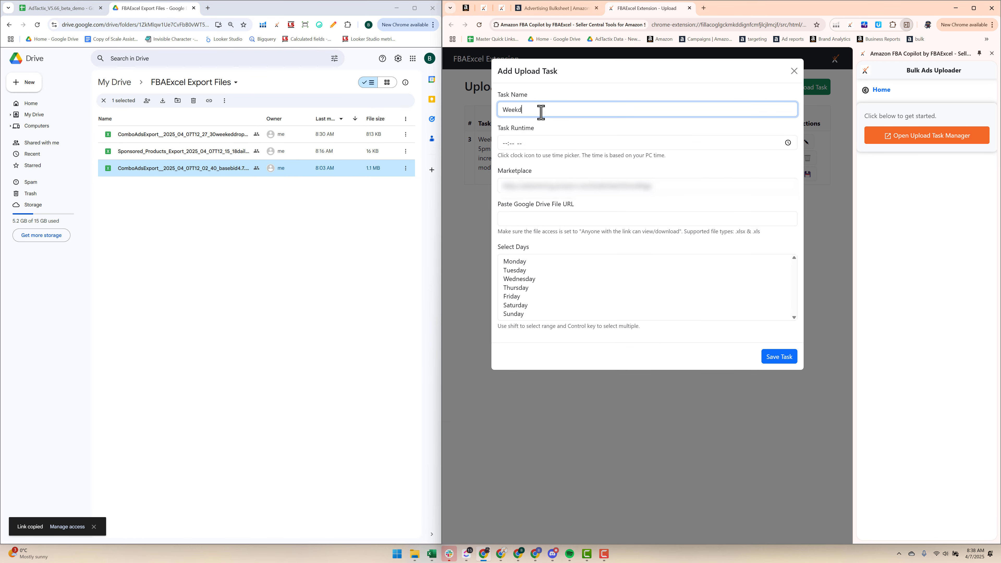
pyautogui.write('ay base bi')
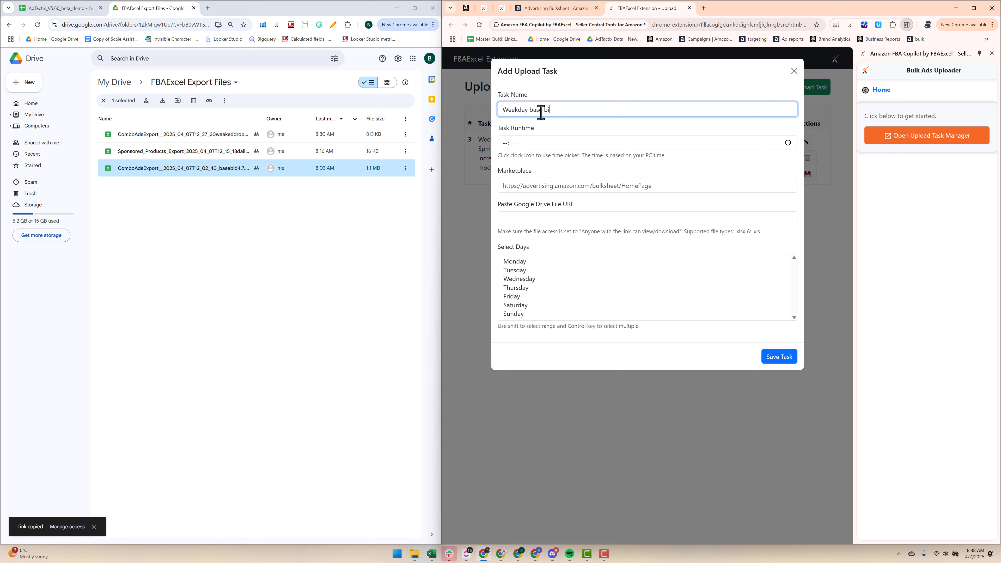
pyautogui.write('d')
pyautogui.click(506, 148)
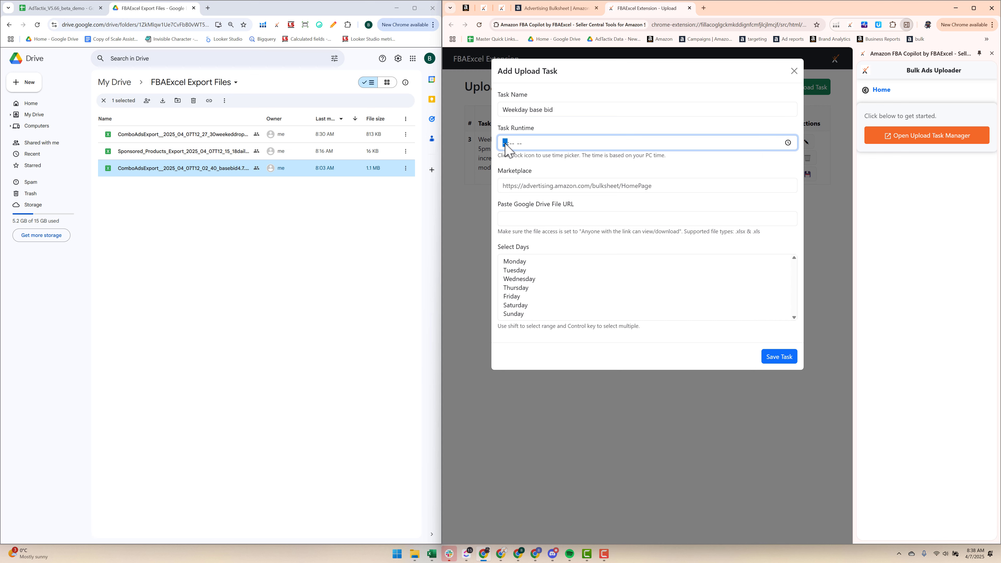